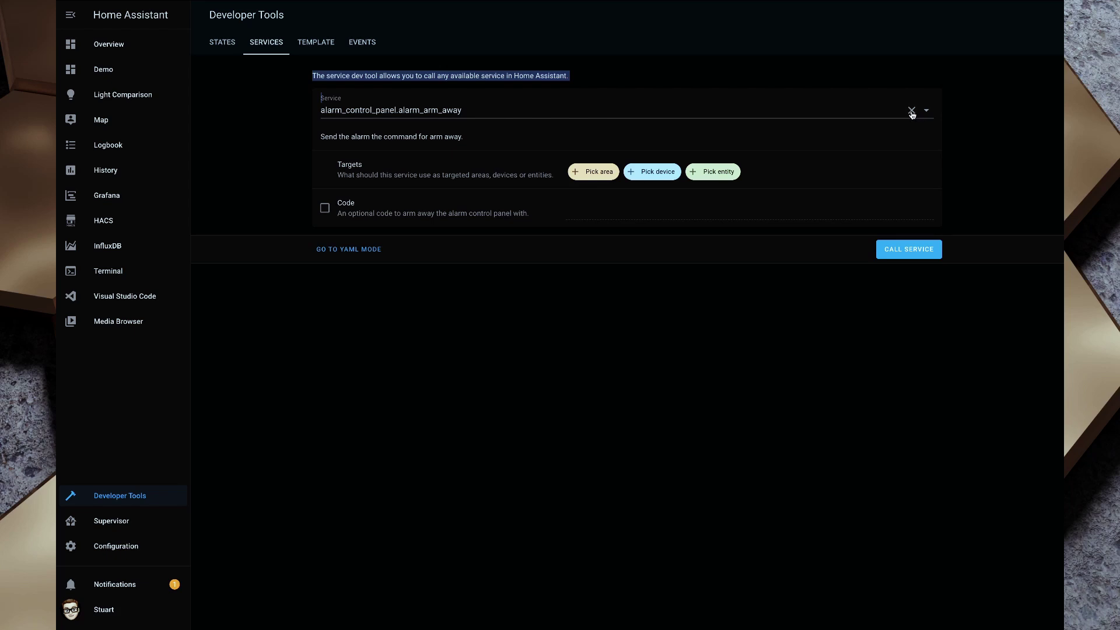
# Step: Replace the alarm service with the notify service that sends through the MacBook Pro's mobile app
pyautogui.click(912, 111)
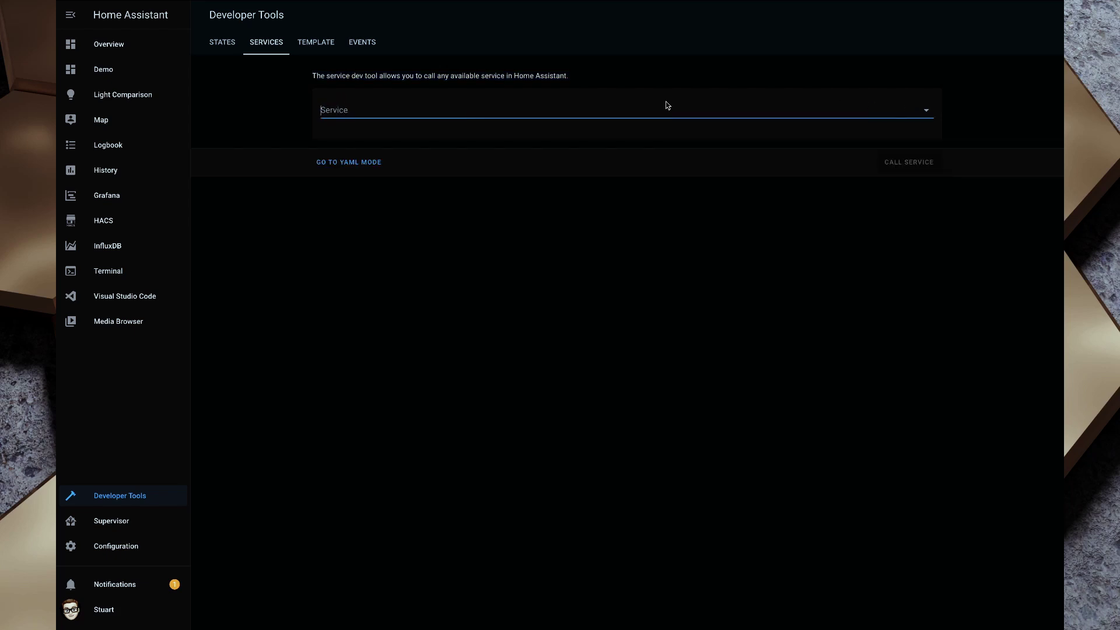
pyautogui.write('notify')
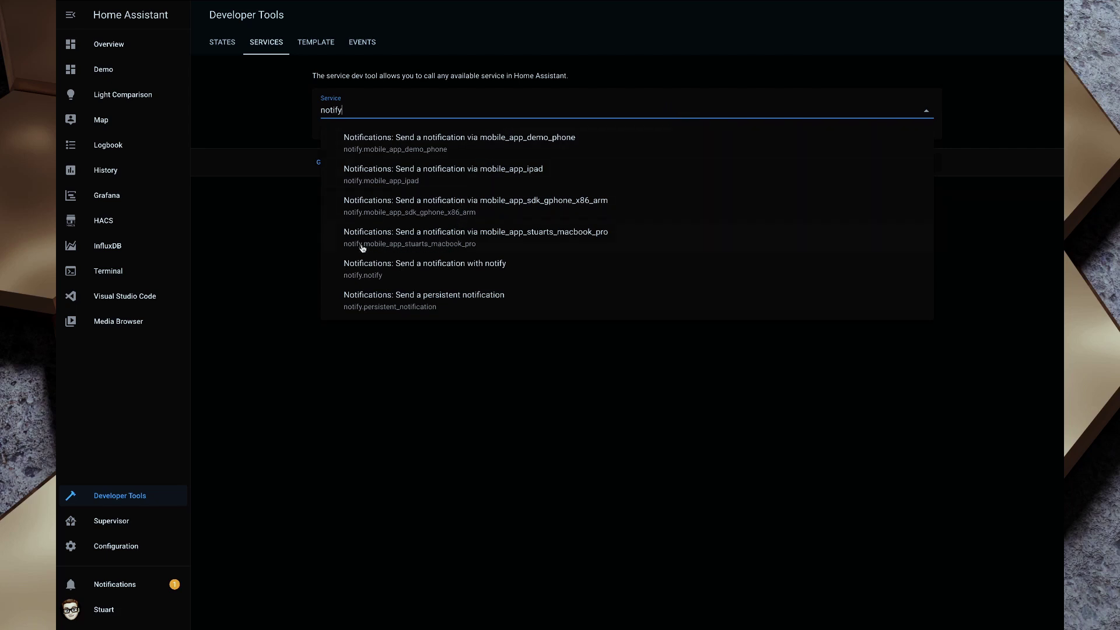
pyautogui.click(454, 243)
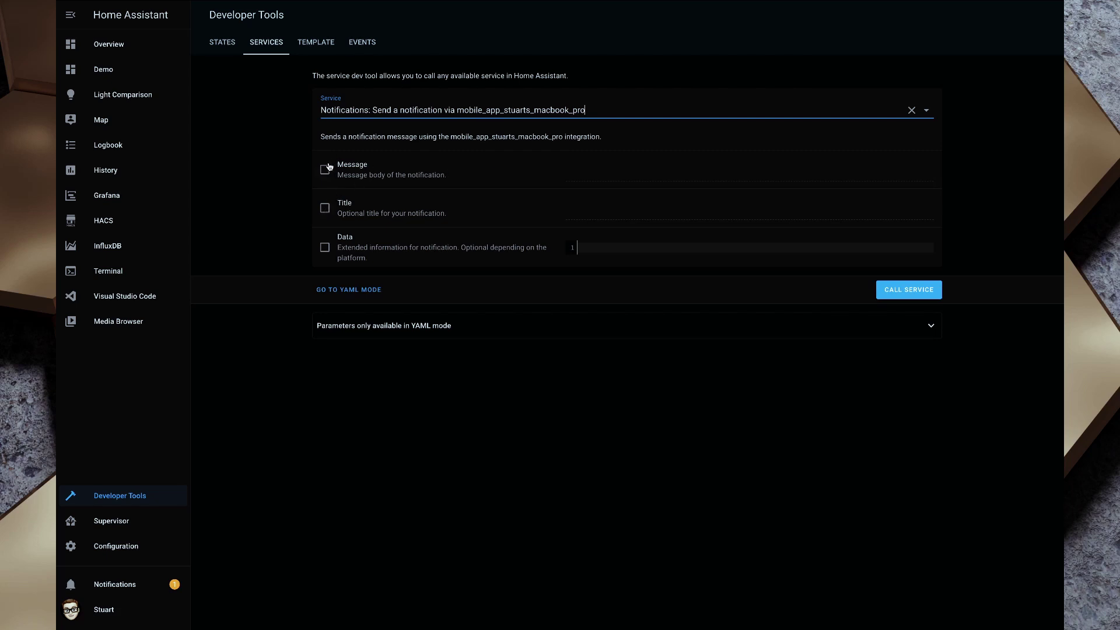
# Step: Enable the optional title and message fields, with the title "Hive Mind Automation" and the message "Welcome to the Hive"
pyautogui.click(325, 208)
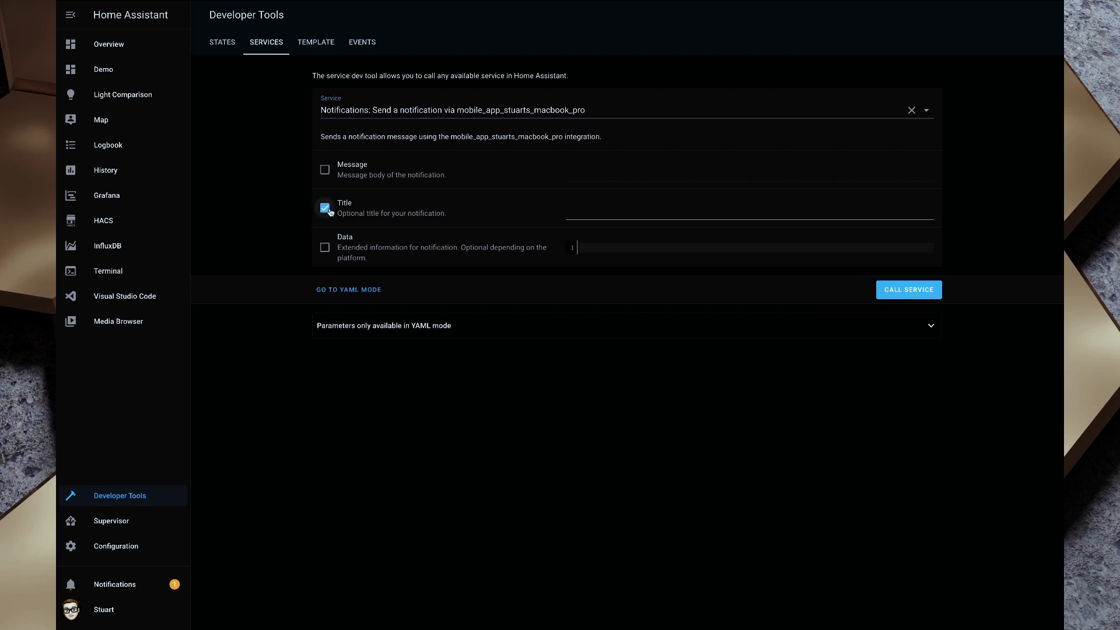
pyautogui.click(607, 211)
pyautogui.write('Hive')
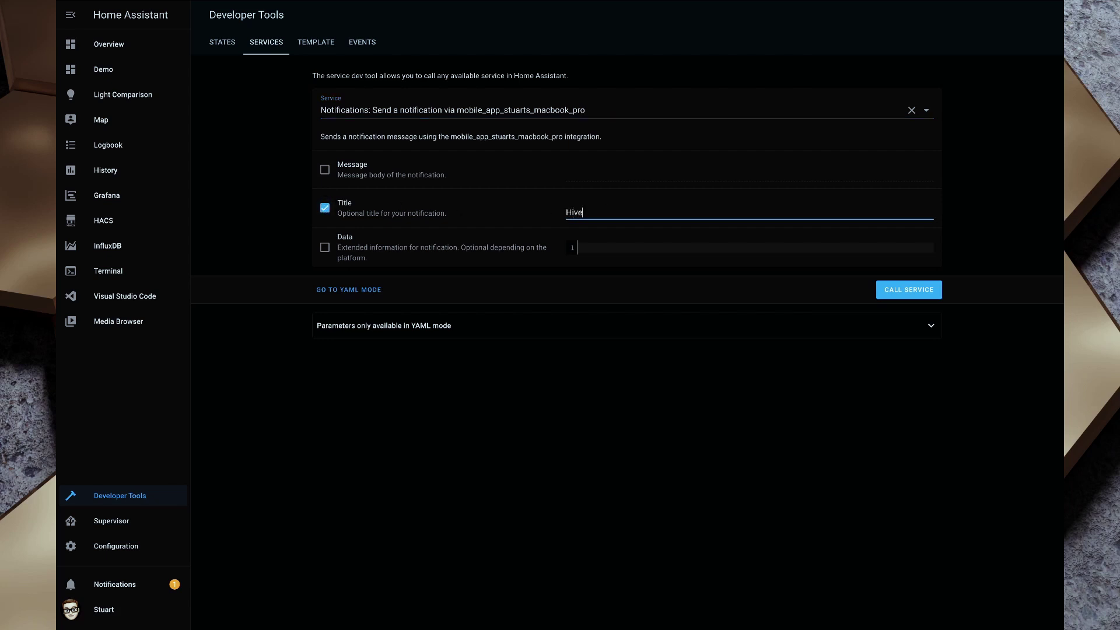
pyautogui.write(' Mind Automation')
pyautogui.click(325, 169)
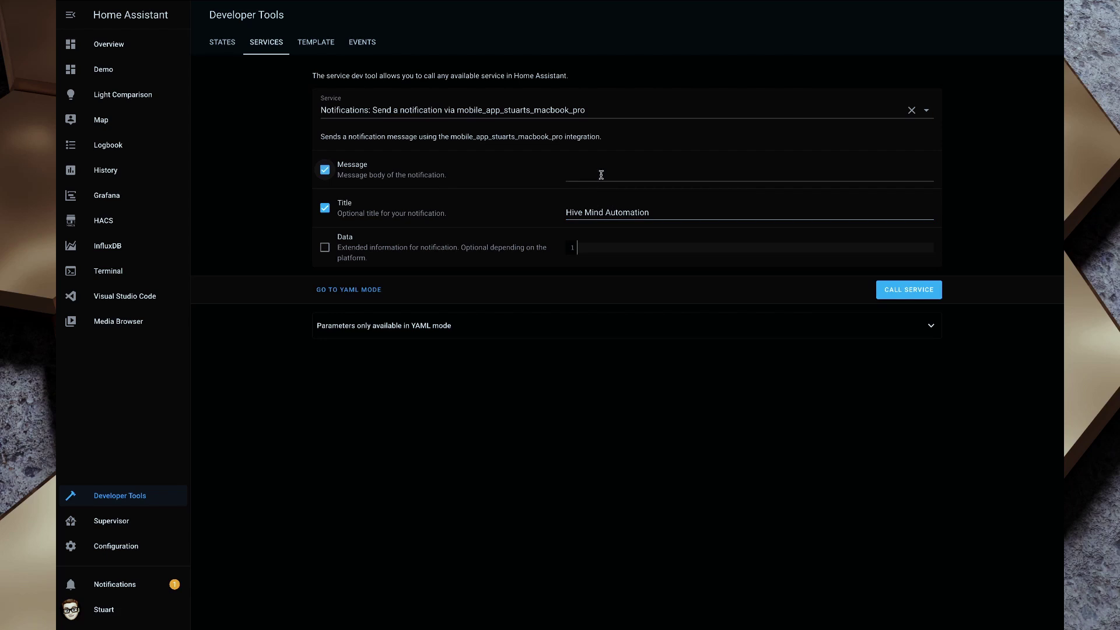
pyautogui.click(602, 175)
pyautogui.write('We')
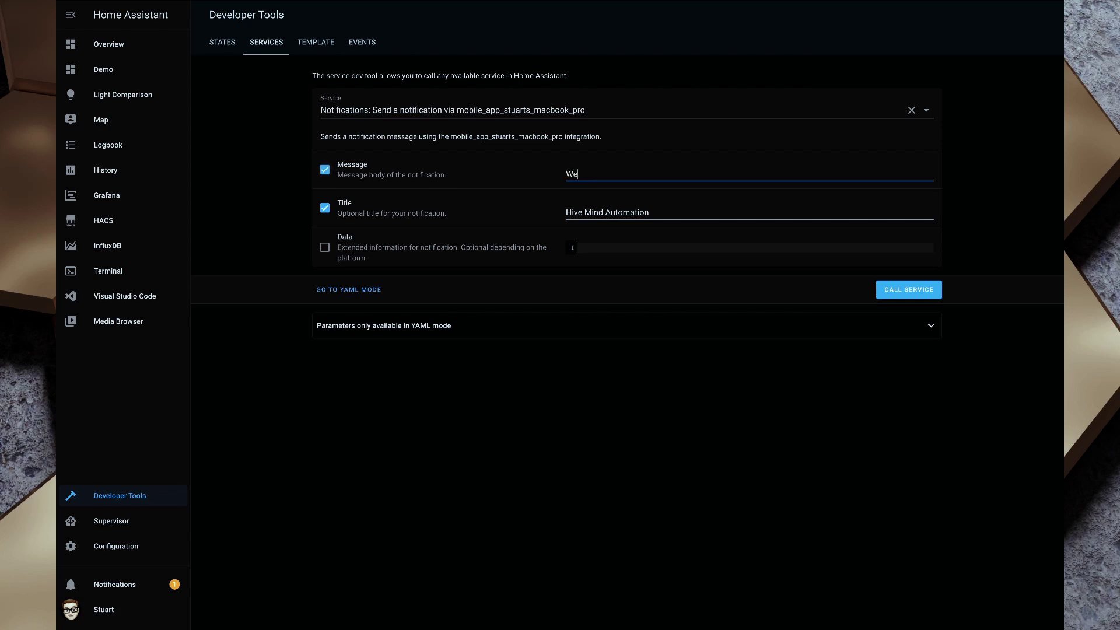
pyautogui.write('lcome to the Hive')
# Step: Call the service to send the notification to the MacBook and clear the alert from the notification centre
pyautogui.click(911, 296)
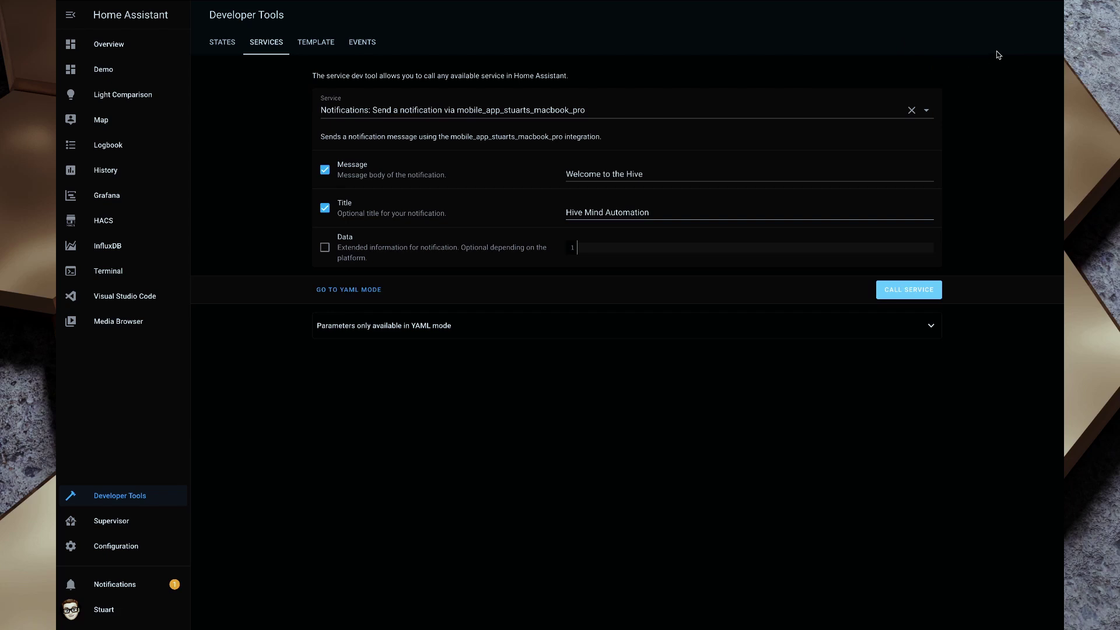
pyautogui.hscroll(5, 998, 55)
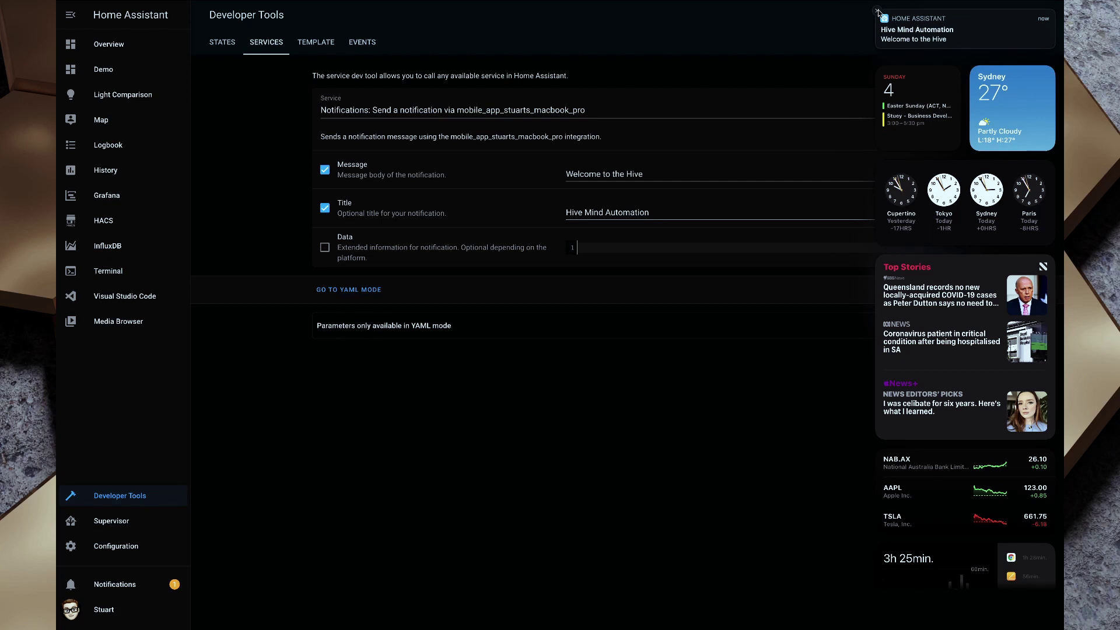
pyautogui.click(877, 11)
# Step: Switch the service to notify.persistent_notification
pyautogui.click(418, 102)
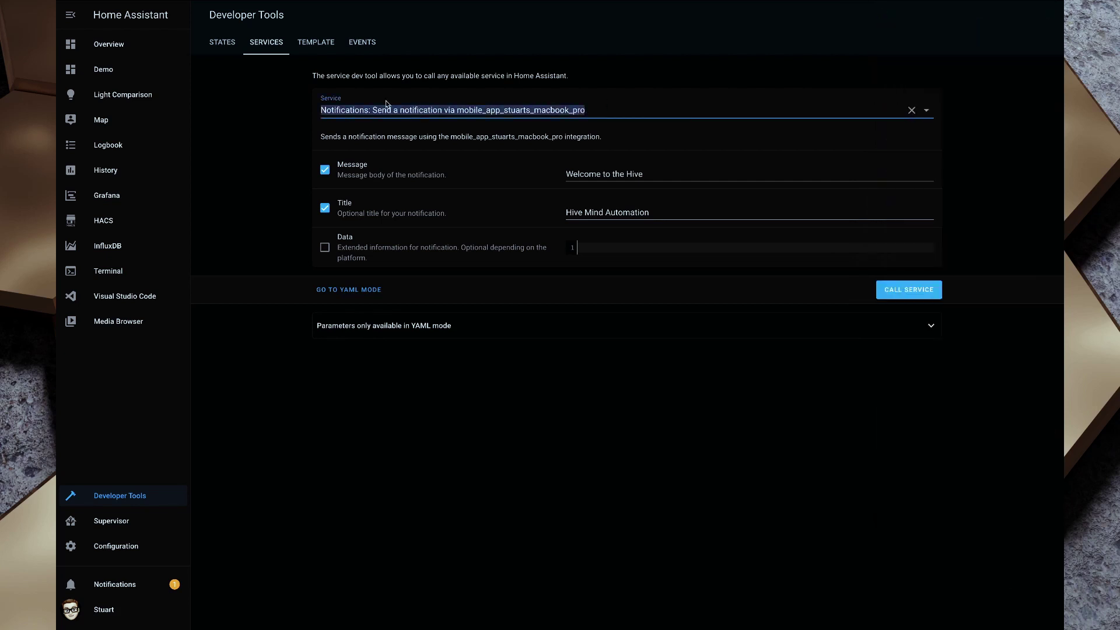
pyautogui.write('not')
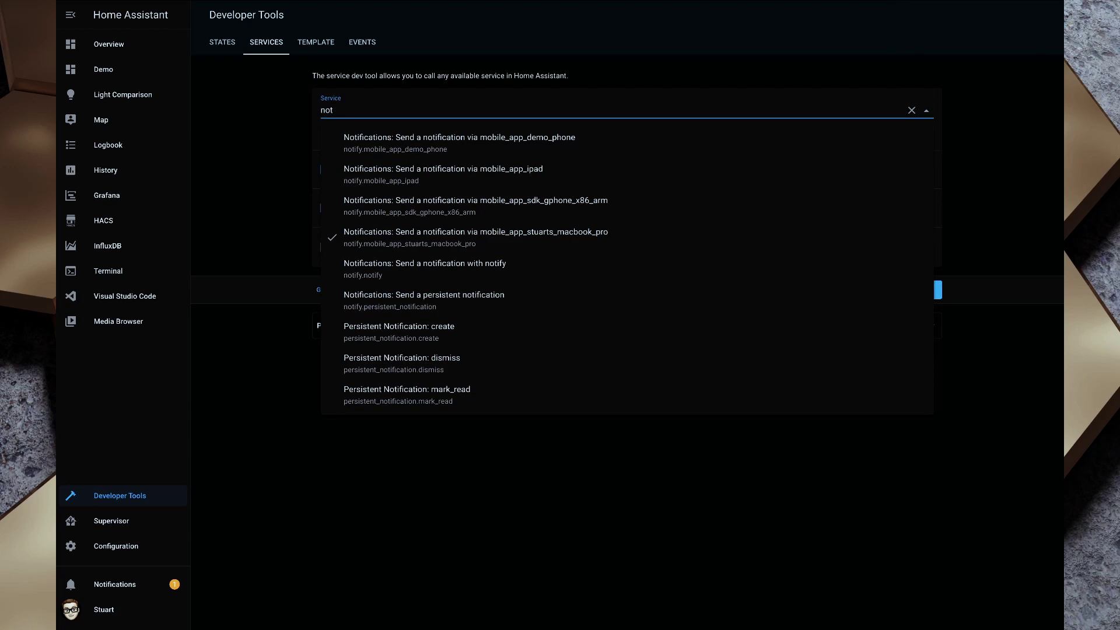
pyautogui.write('ify.')
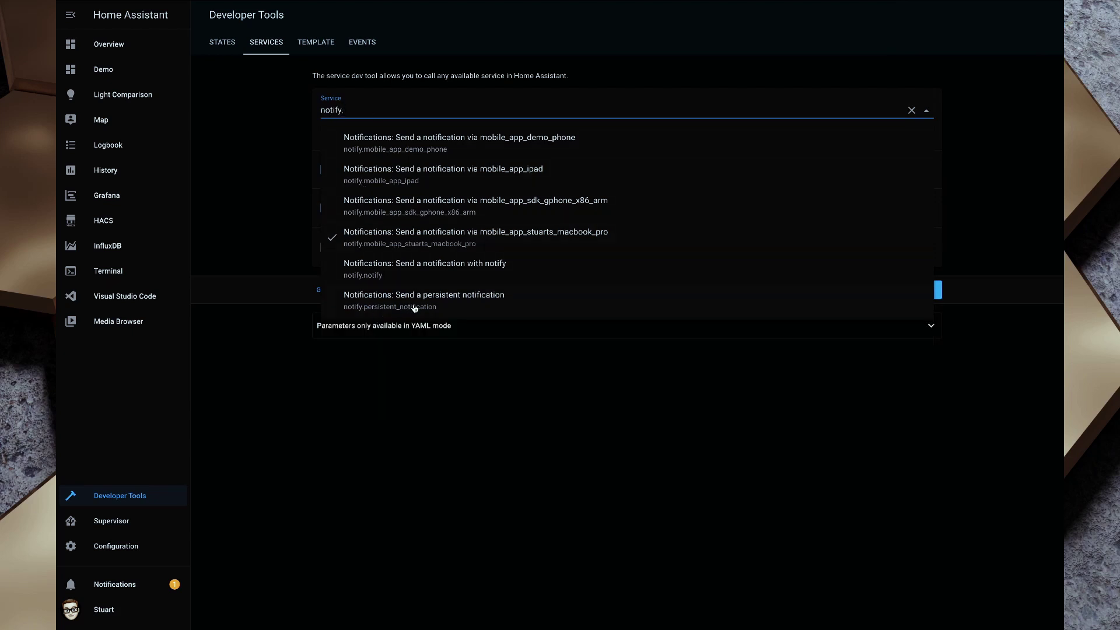
pyautogui.click(387, 307)
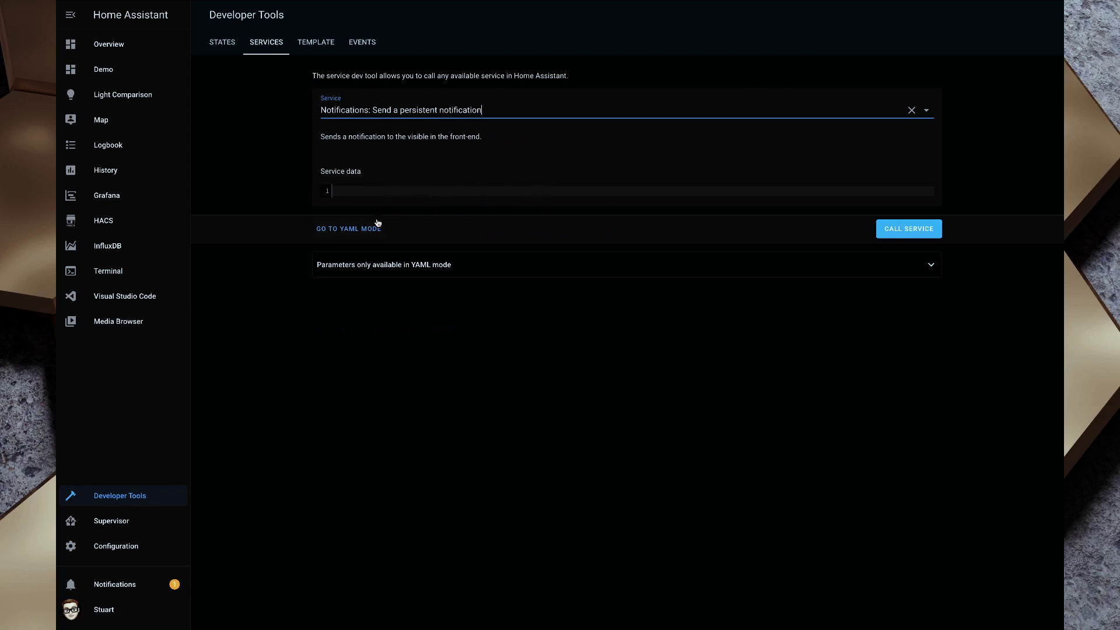
# Step: Enter the service data "message: Welcome to the Hive" and "title: Hive Mind Automation", and call the persistent notification service
pyautogui.click(352, 195)
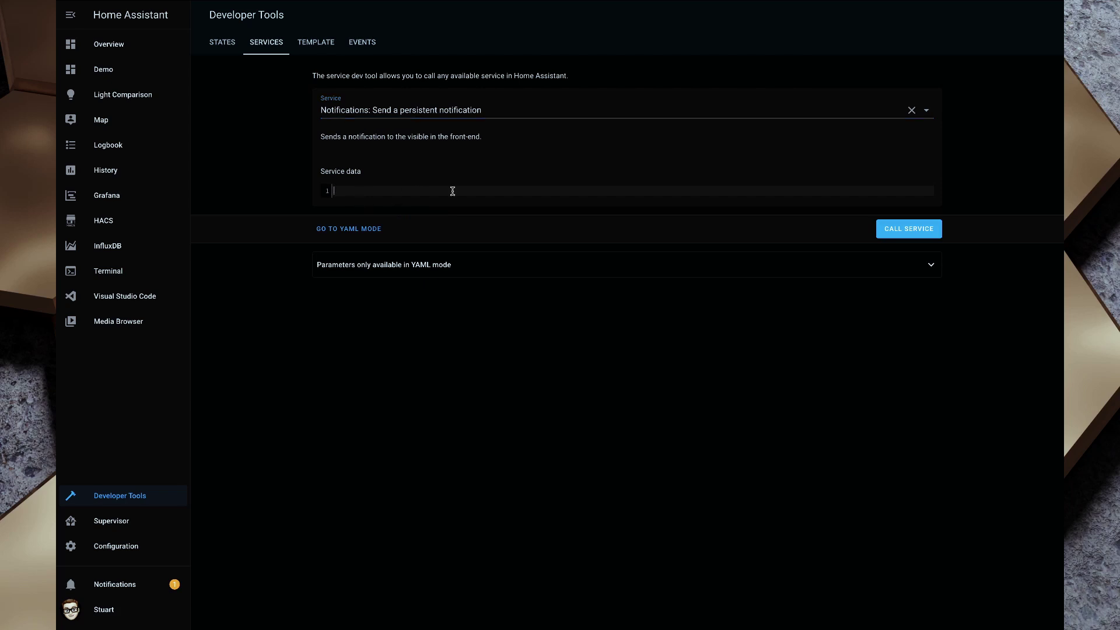
pyautogui.write('message: Welcome to the Hive')
pyautogui.press('Return')
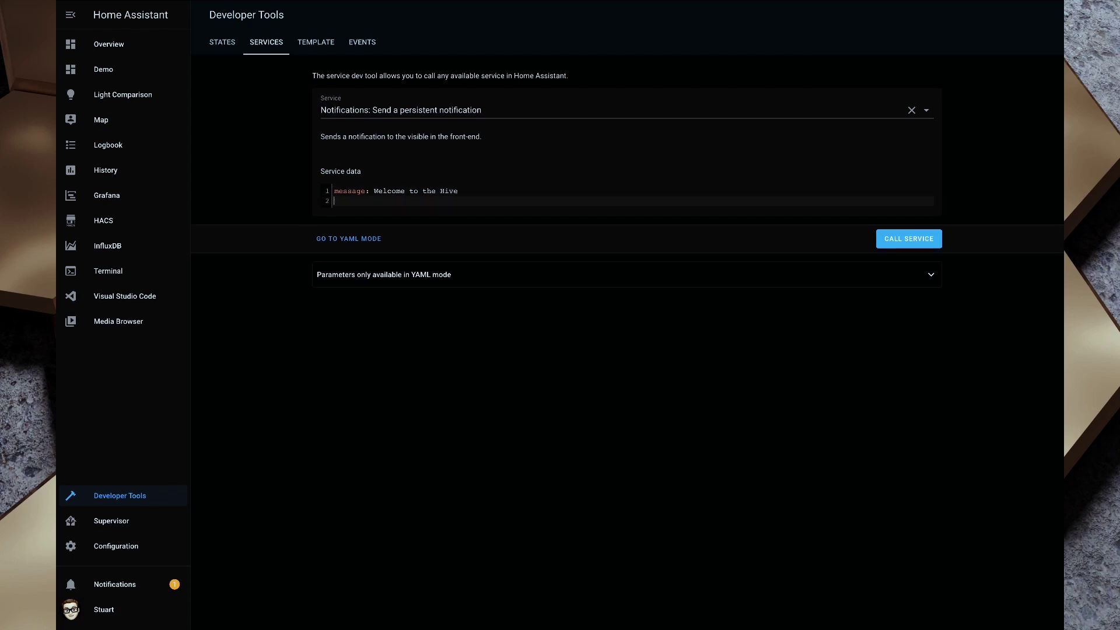
pyautogui.write('title: Hive Mind Automation')
pyautogui.click(894, 242)
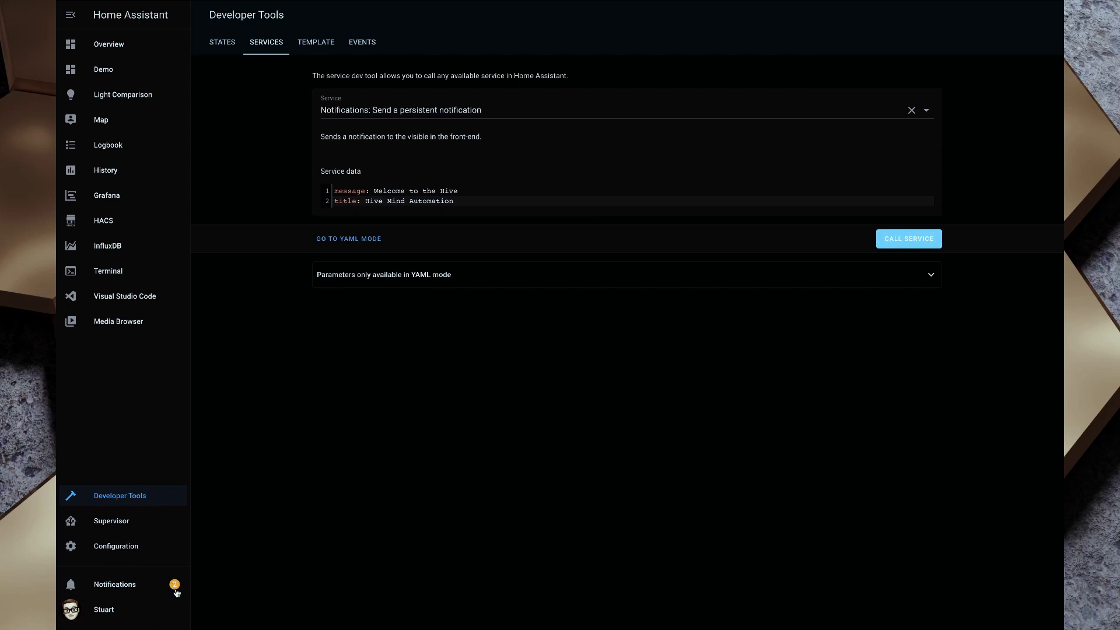
# Step: Dismiss the "Insecure secrets in core_ssh" notification and close the notifications list
pyautogui.click(127, 585)
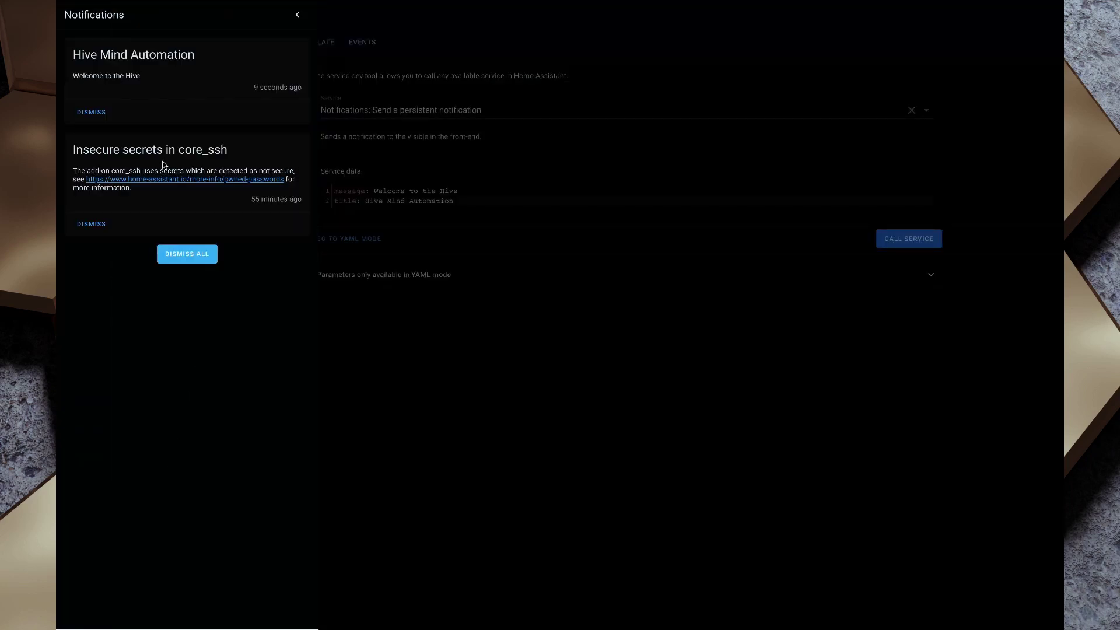
pyautogui.click(96, 226)
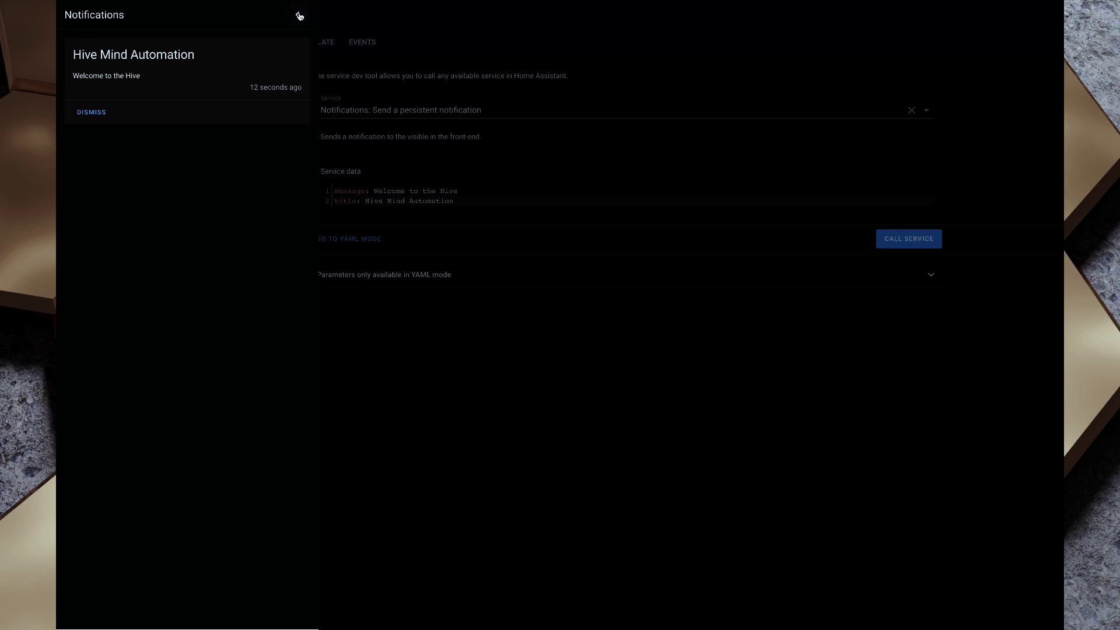
pyautogui.click(467, 45)
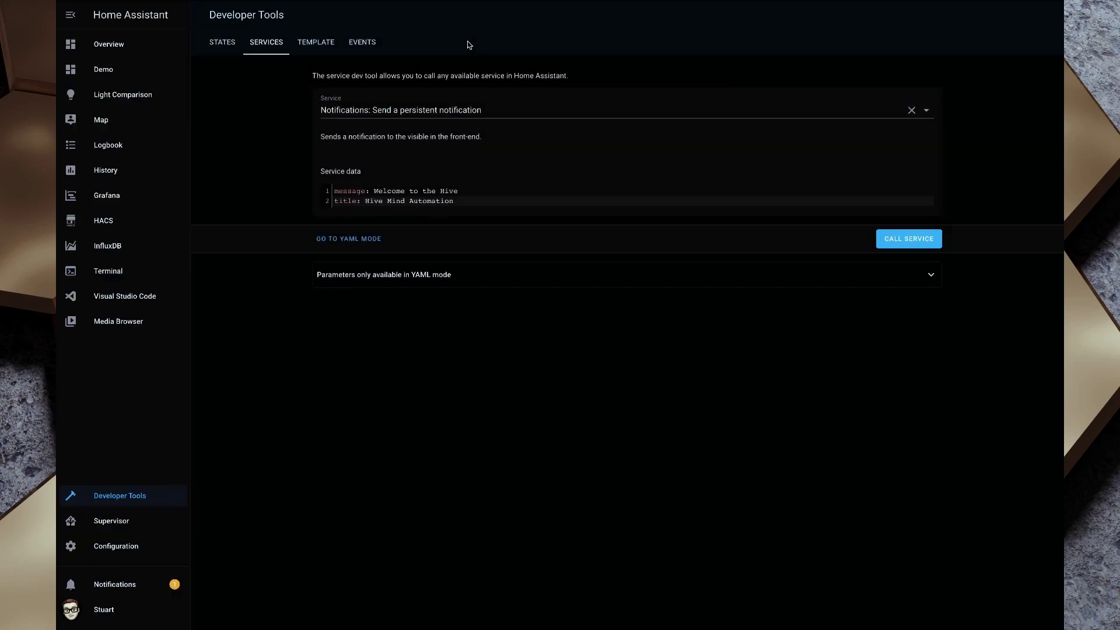
# Step: Reopen the notifications list and dismiss the "Hive Mind Automation" notification
pyautogui.click(121, 585)
pyautogui.click(464, 178)
pyautogui.click(141, 586)
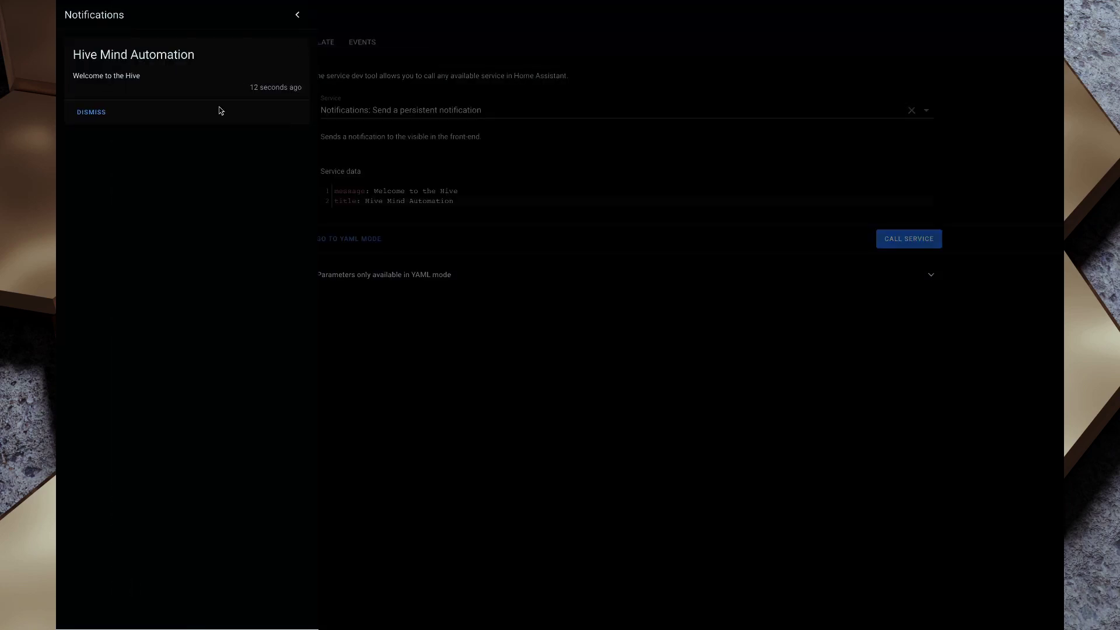
pyautogui.click(93, 112)
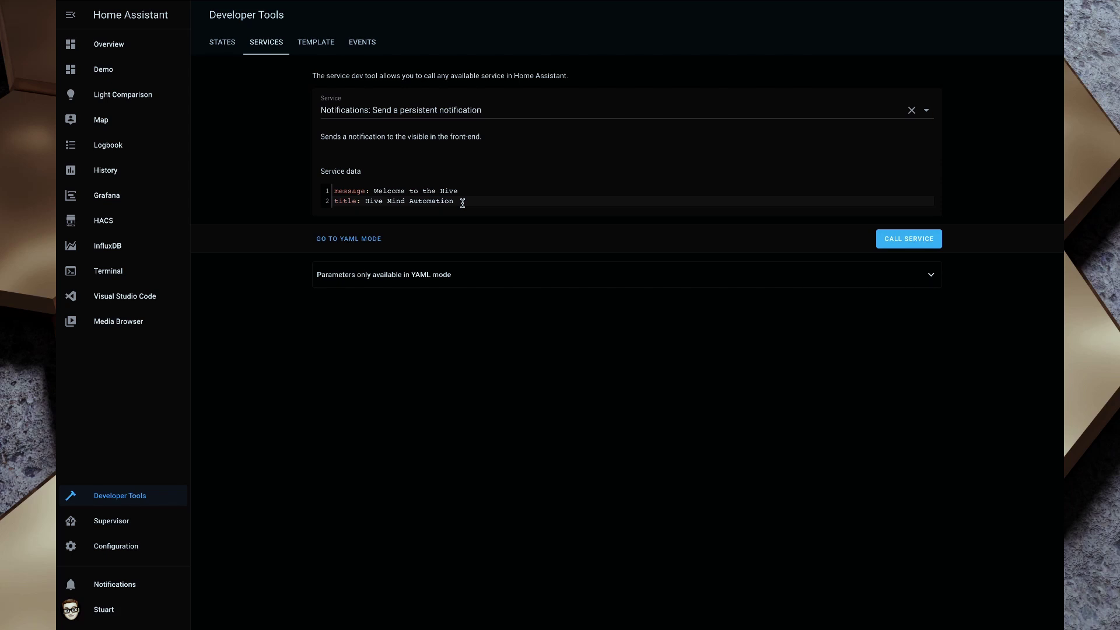
# Step: Switch the service to notify.mobile_app_ipad
pyautogui.click(507, 108)
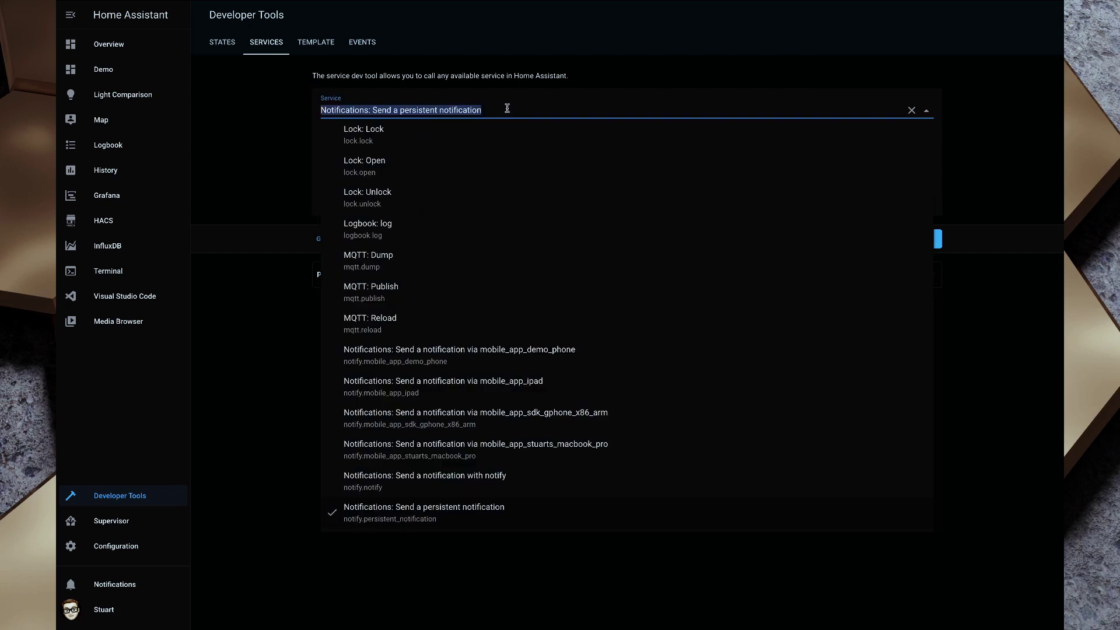
pyautogui.write('notify.')
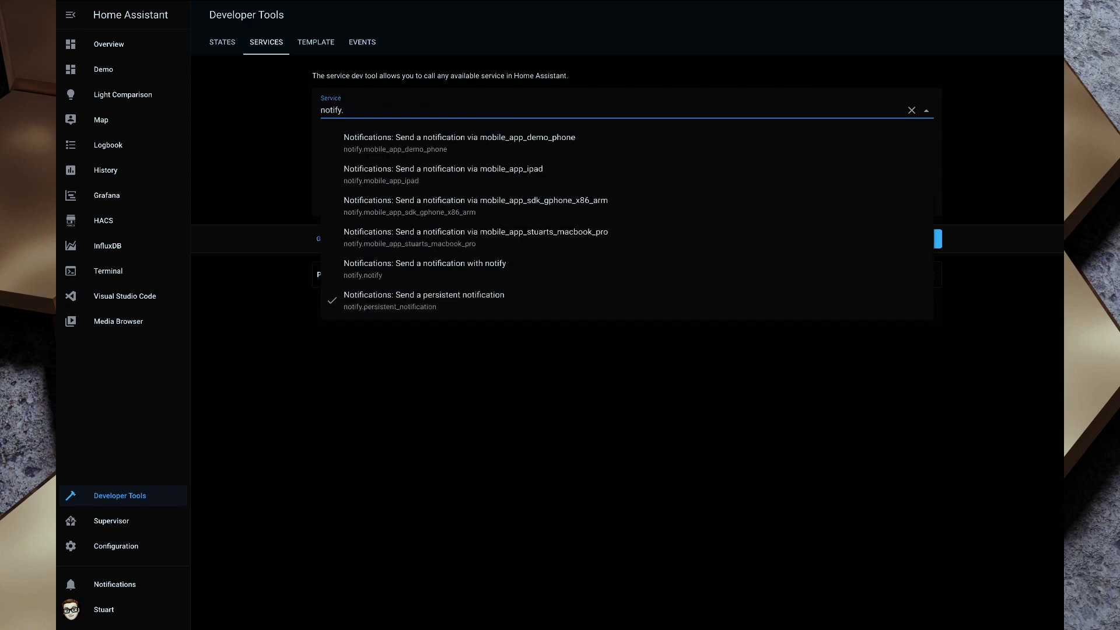
pyautogui.click(429, 182)
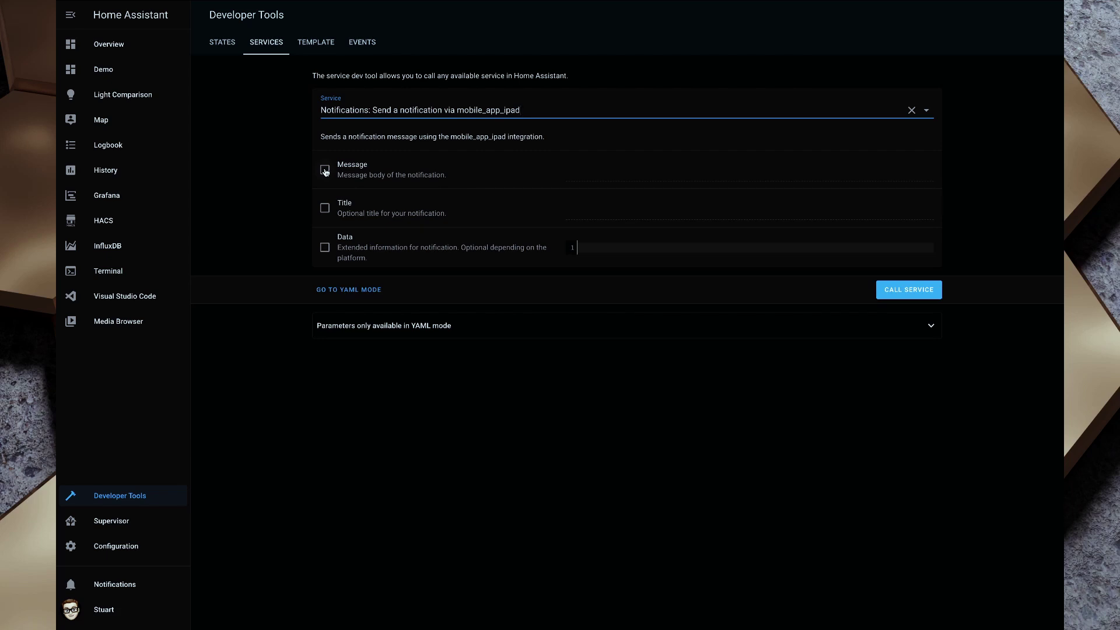
# Step: Enable the iPad notification's title and set it to "HOME ALARM"
pyautogui.click(326, 211)
pyautogui.click(610, 211)
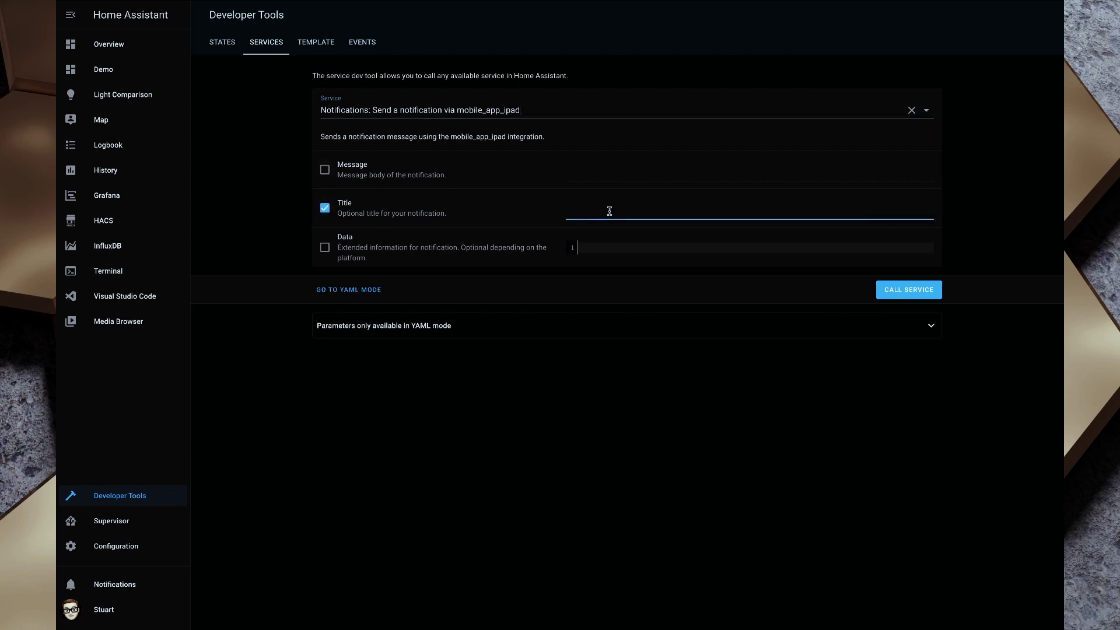
pyautogui.write('HOME ALARM')
# Step: Enable the message body of the iPad notification and set its text to "HOME ALARM TRIGGERED"
pyautogui.click(325, 170)
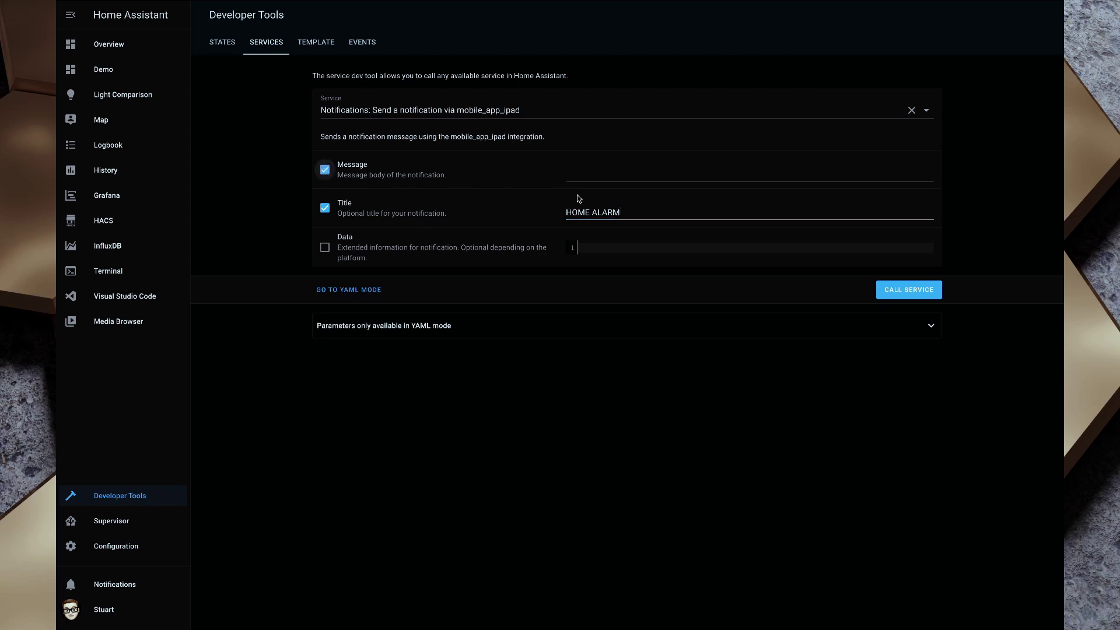
pyautogui.click(586, 173)
pyautogui.write('HOM')
pyautogui.press('BackSpace')
pyautogui.press('BackSpace')
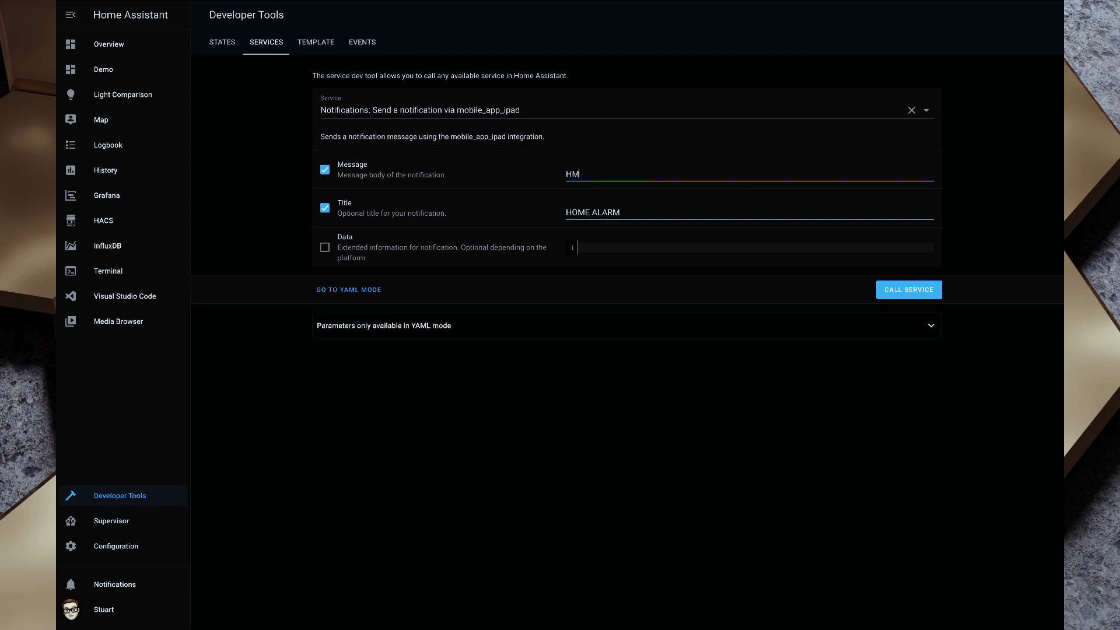
pyautogui.write('OME')
pyautogui.write('ALARM TRIG')
pyautogui.write('GERED {')
pyautogui.write(' {}')
pyautogui.click(671, 174)
pyautogui.write('{ }')
pyautogui.moveTo(703, 174); pyautogui.dragTo(668, 175)
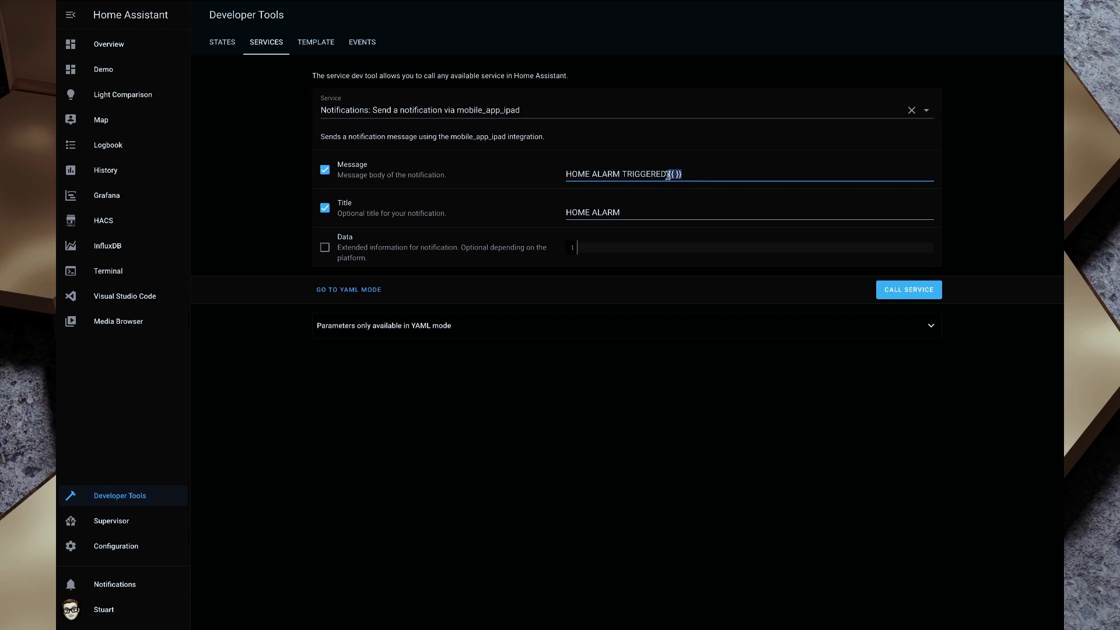
pyautogui.press('BackSpace')
# Step: Look over the demo template in the template editor and return to the iPad notification service call
pyautogui.click(315, 42)
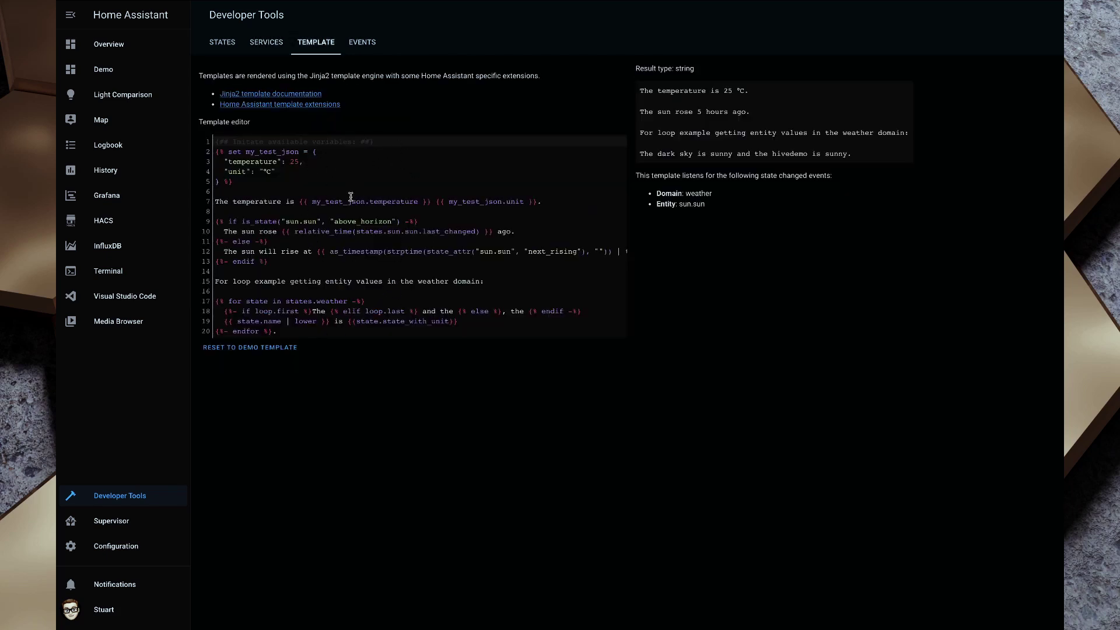
pyautogui.click(267, 44)
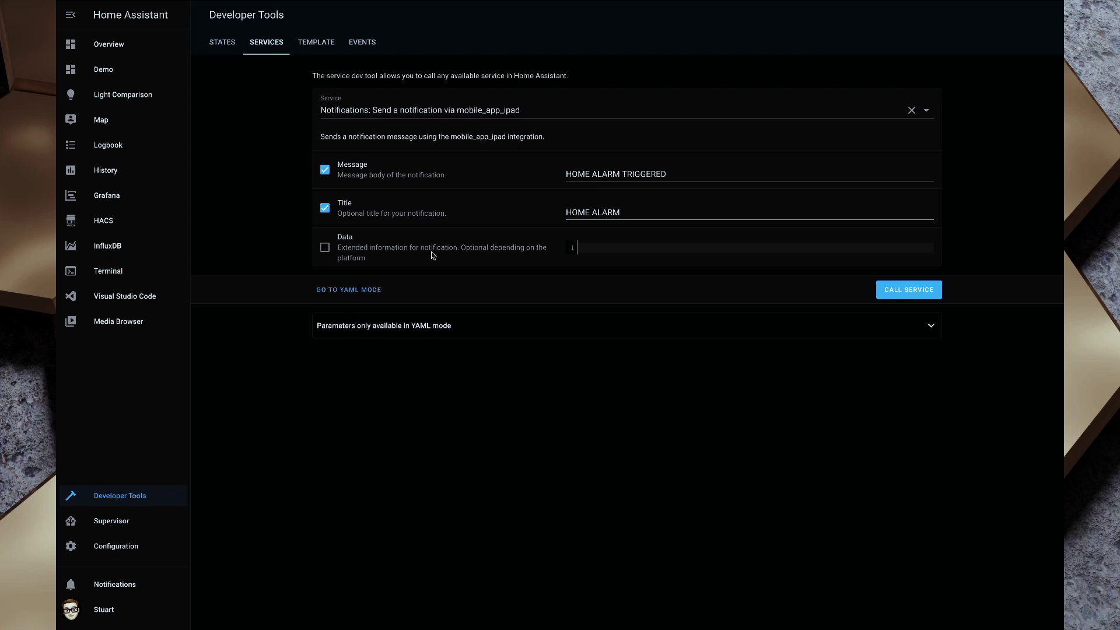
# Step: Enable the extended notification data and define a push sound block in YAML with the name default
pyautogui.click(325, 247)
pyautogui.write('push:')
pyautogui.press('Return')
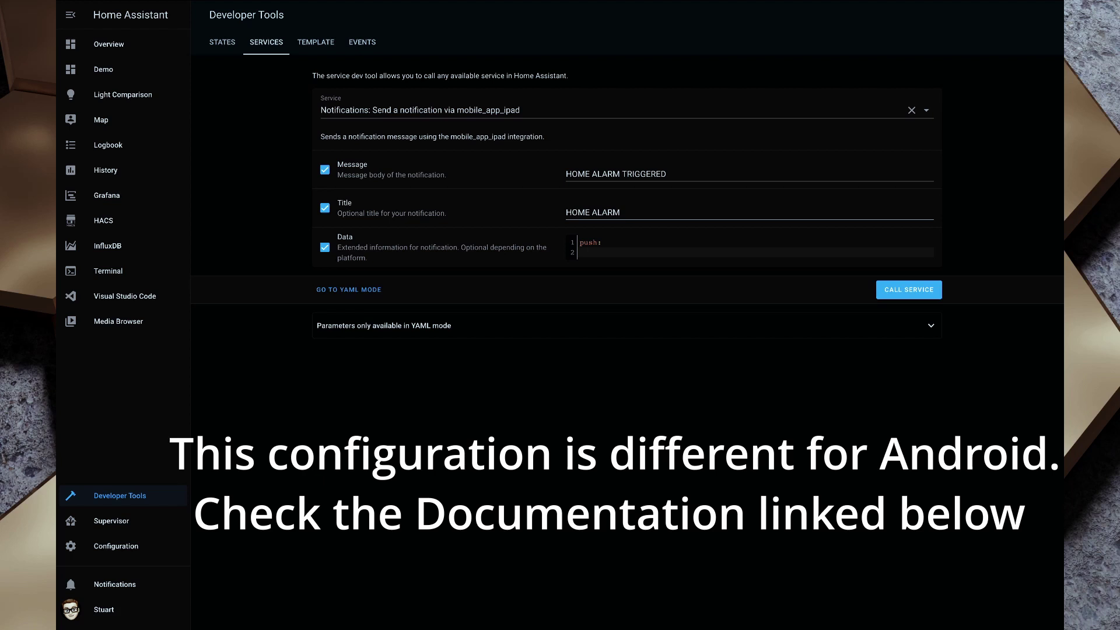
pyautogui.write('sound:')
pyautogui.press('Return')
pyautogui.write('name')
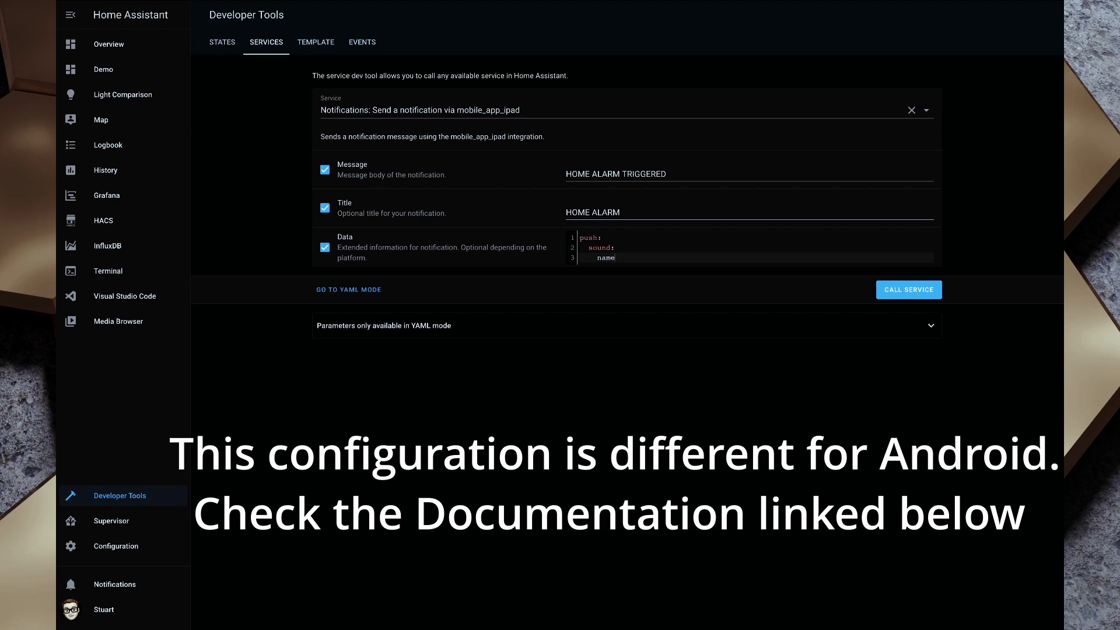
pyautogui.write(': e')
pyautogui.write('efault')
pyautogui.press('Return')
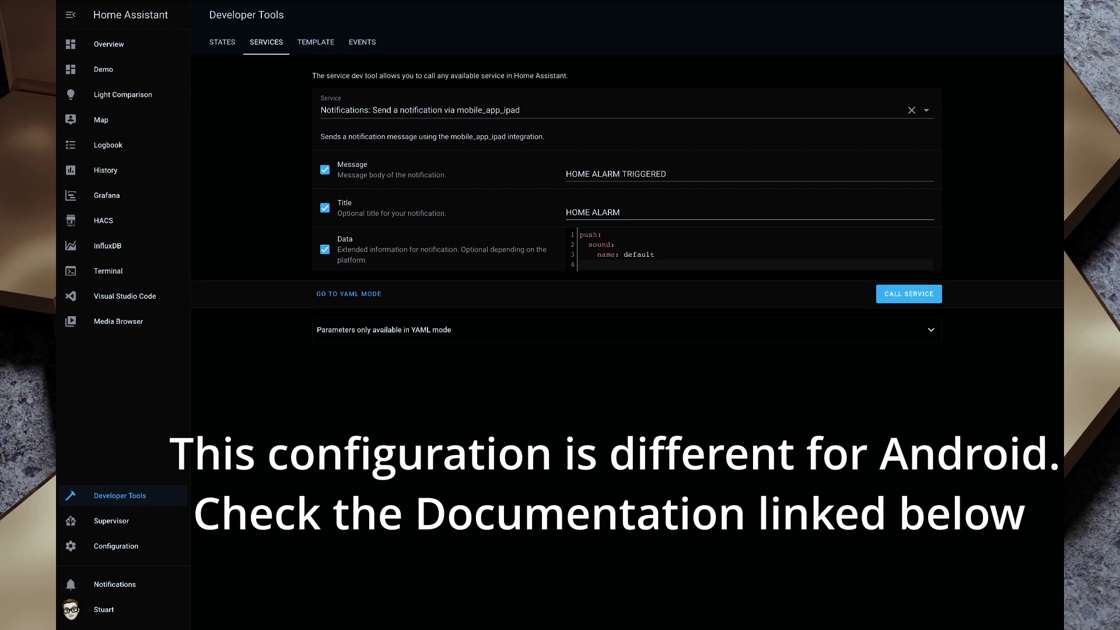
# Step: Add critical: 1 and volume: 1.0 under the push sound settings in the notification data
pyautogui.write('critical: 1')
pyautogui.press('Return')
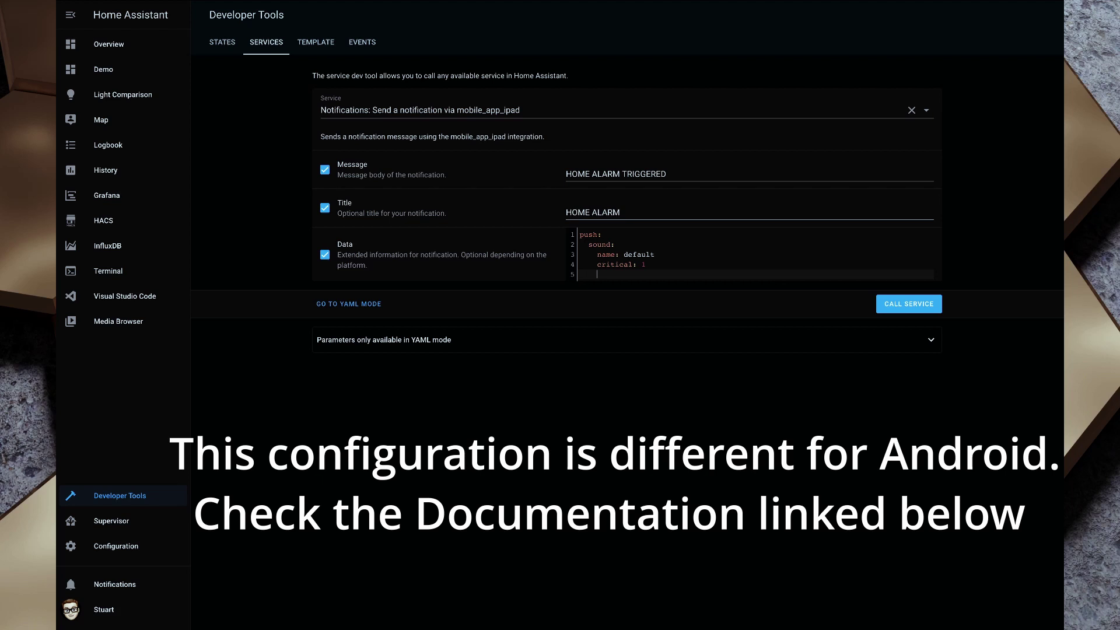
pyautogui.write('volume:')
pyautogui.press('BackSpace')
pyautogui.press('BackSpace')
pyautogui.press('BackSpace')
pyautogui.write('0.5')
pyautogui.press('BackSpace')
pyautogui.press('BackSpace')
pyautogui.press('BackSpace')
pyautogui.write('1.0')
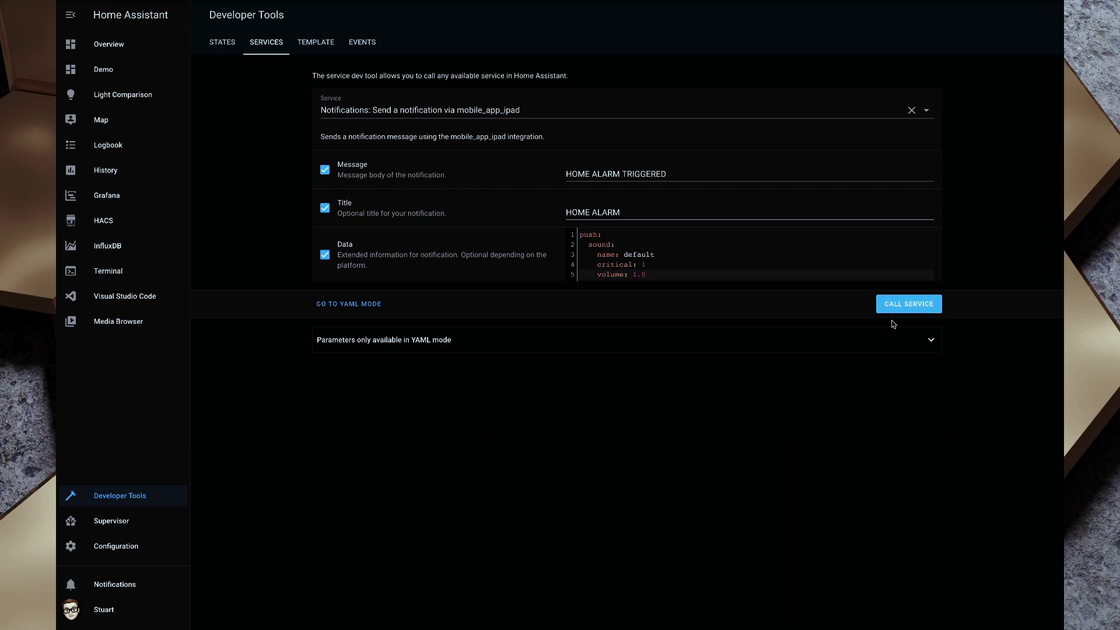
# Step: Send the critical iPad notification, switch the service call to YAML and copy its whole code
pyautogui.click(919, 305)
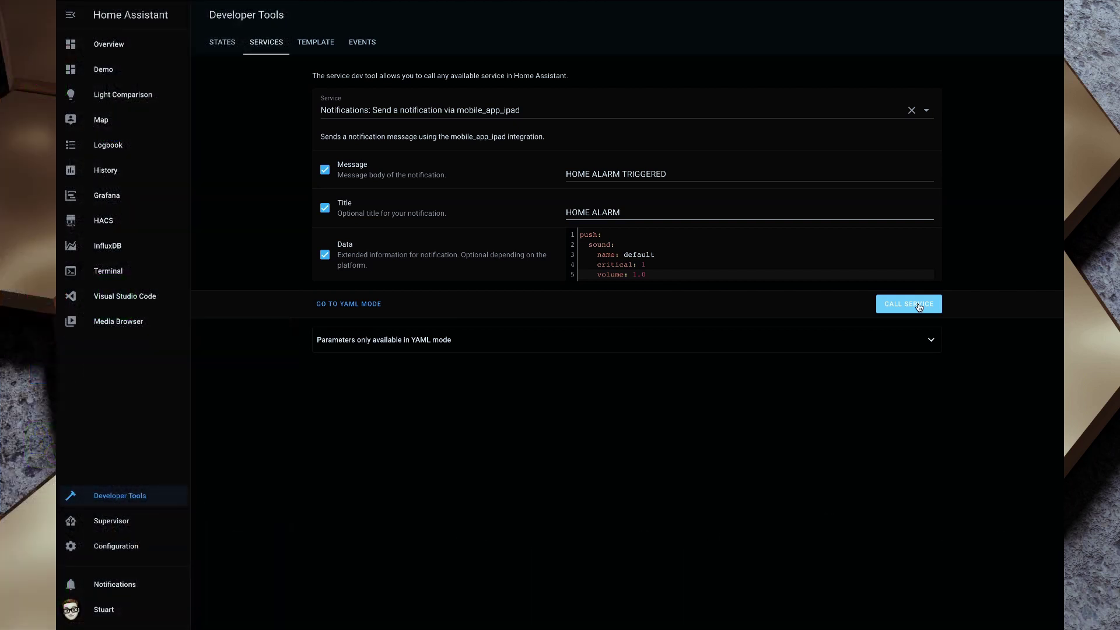
pyautogui.click(919, 305)
pyautogui.click(378, 304)
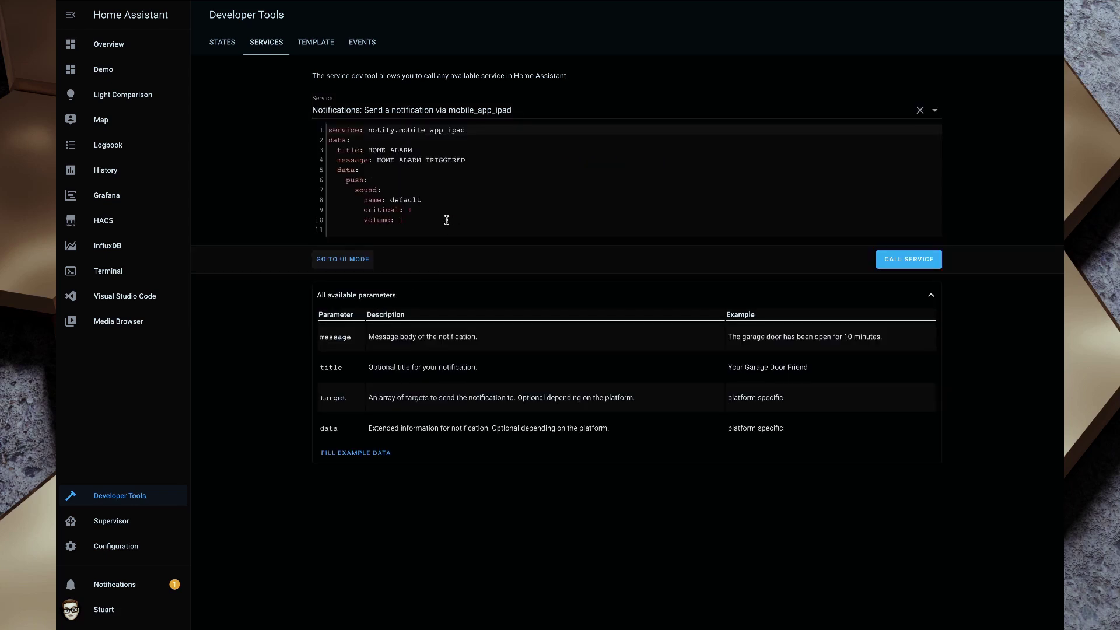
pyautogui.moveTo(446, 220); pyautogui.dragTo(327, 130)
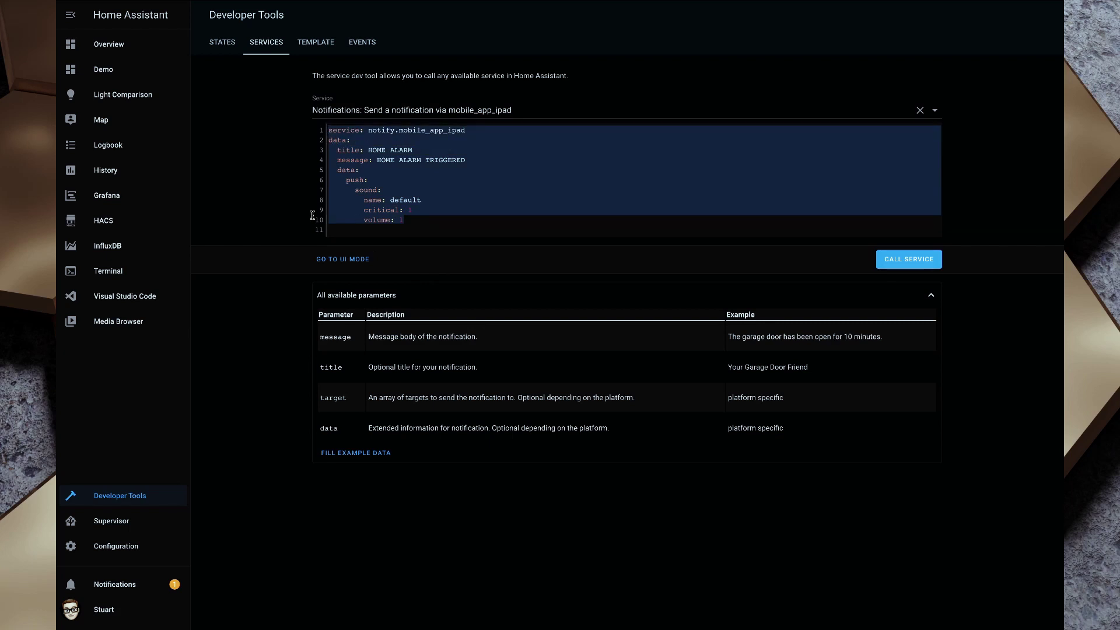
# Step: Create a new empty automation and name it "Critical Alert"
pyautogui.click(134, 537)
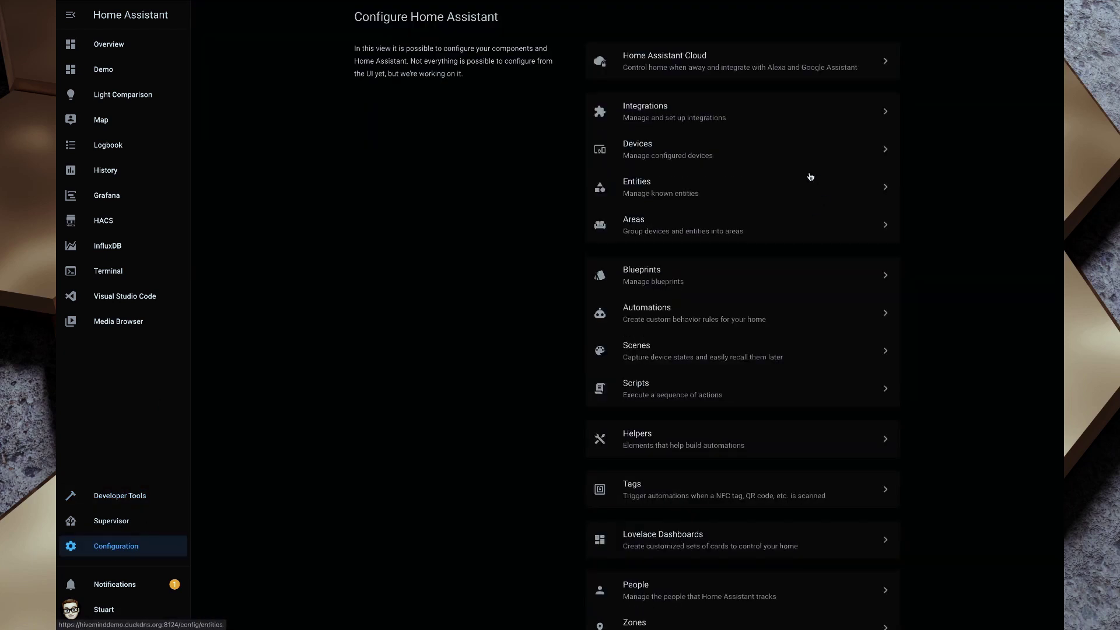
pyautogui.click(679, 320)
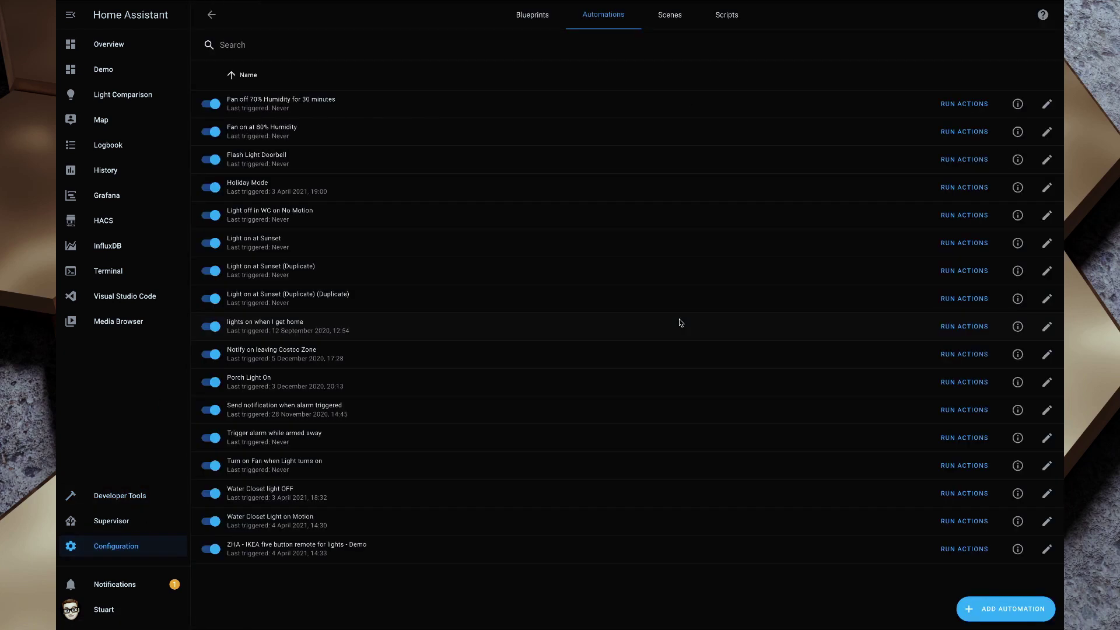
pyautogui.click(1006, 610)
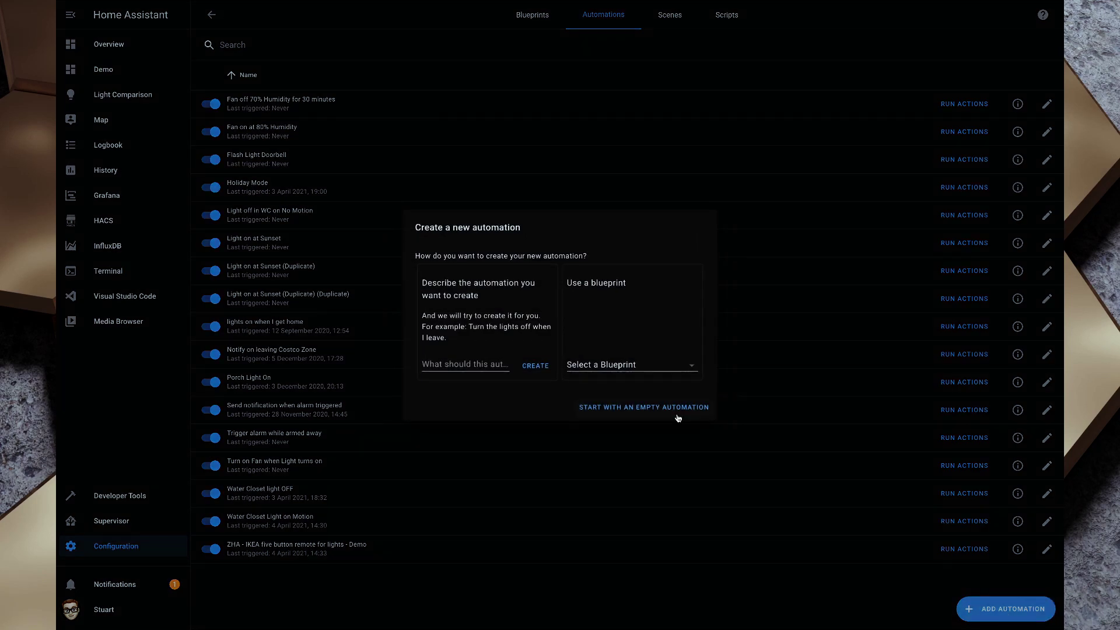
pyautogui.click(634, 408)
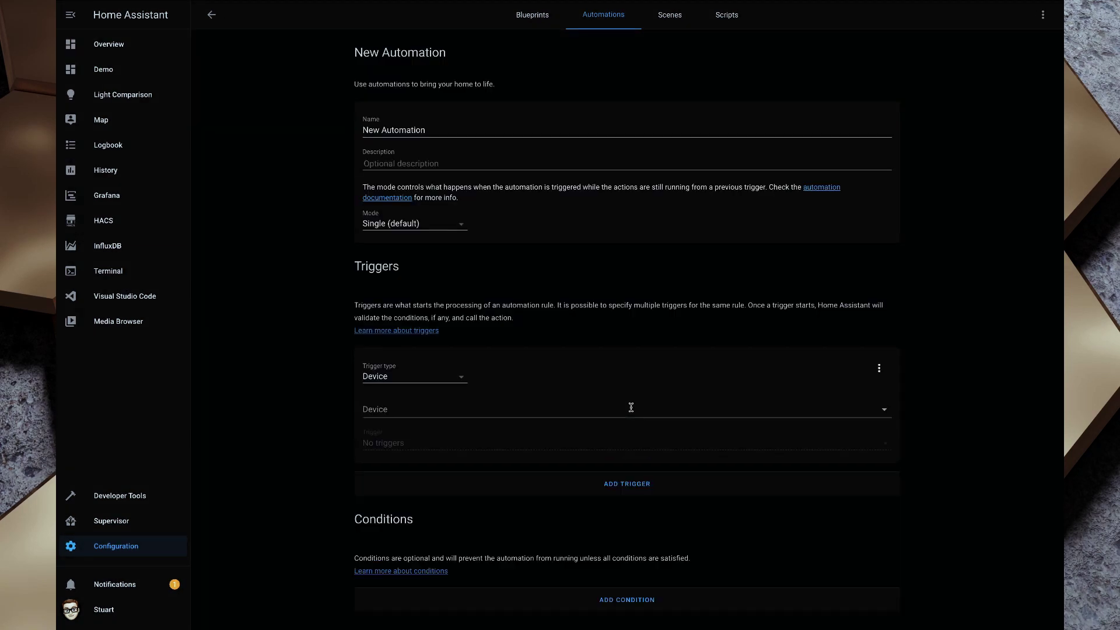
pyautogui.tripleClick(451, 132)
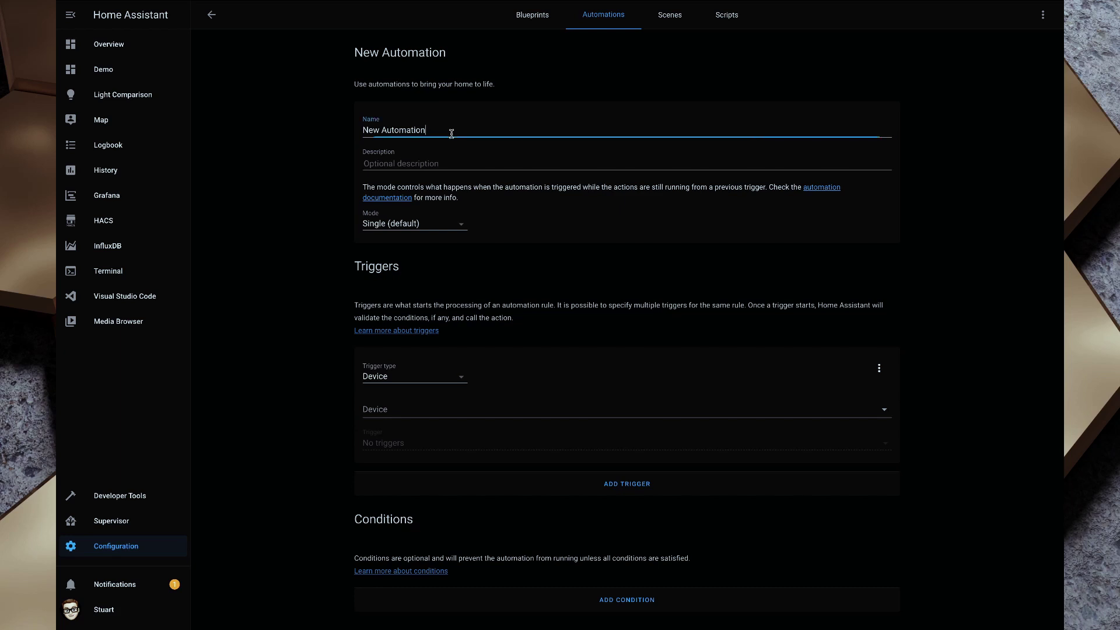
pyautogui.write('Cr')
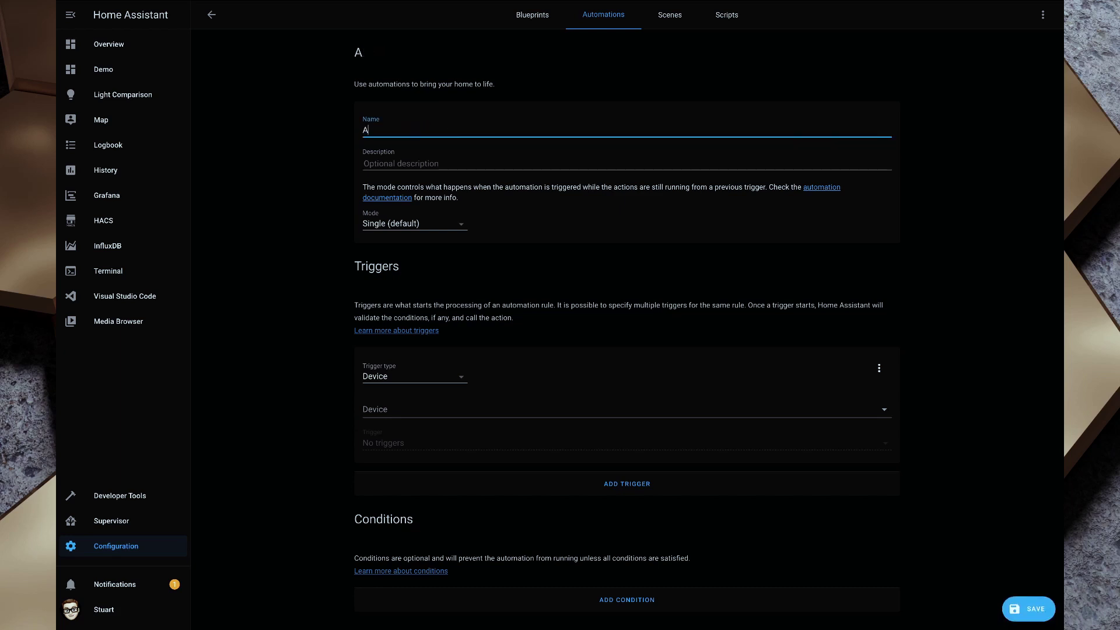
pyautogui.write('itical Alert')
# Step: Set a State trigger for the button entity binary_sensor.switch_158d00026d2b4d changing to "on"
pyautogui.click(461, 377)
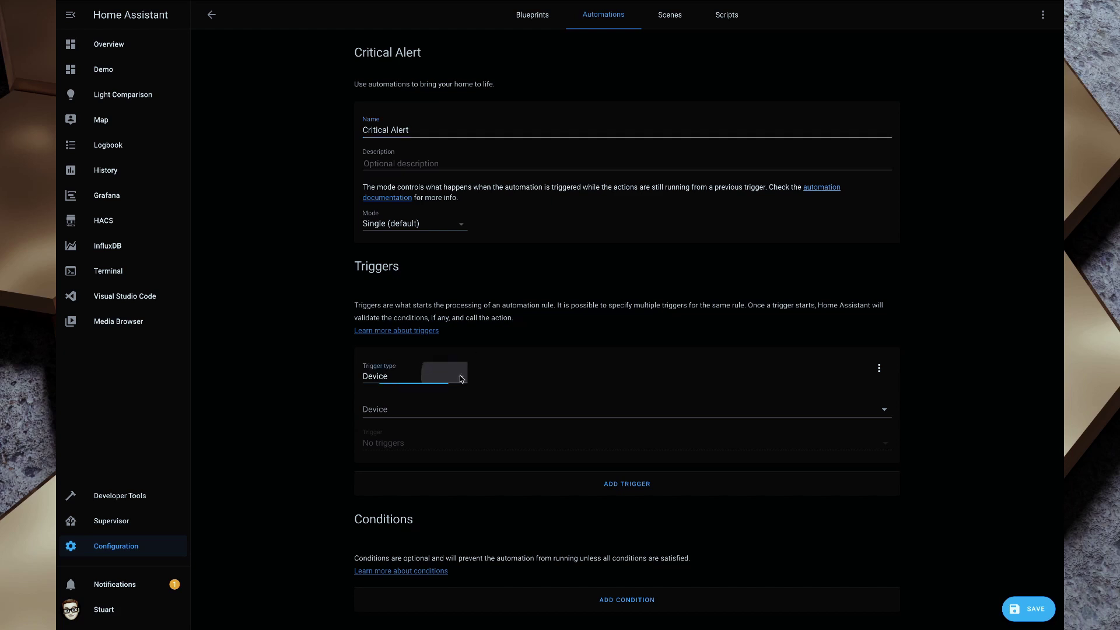
pyautogui.click(414, 427)
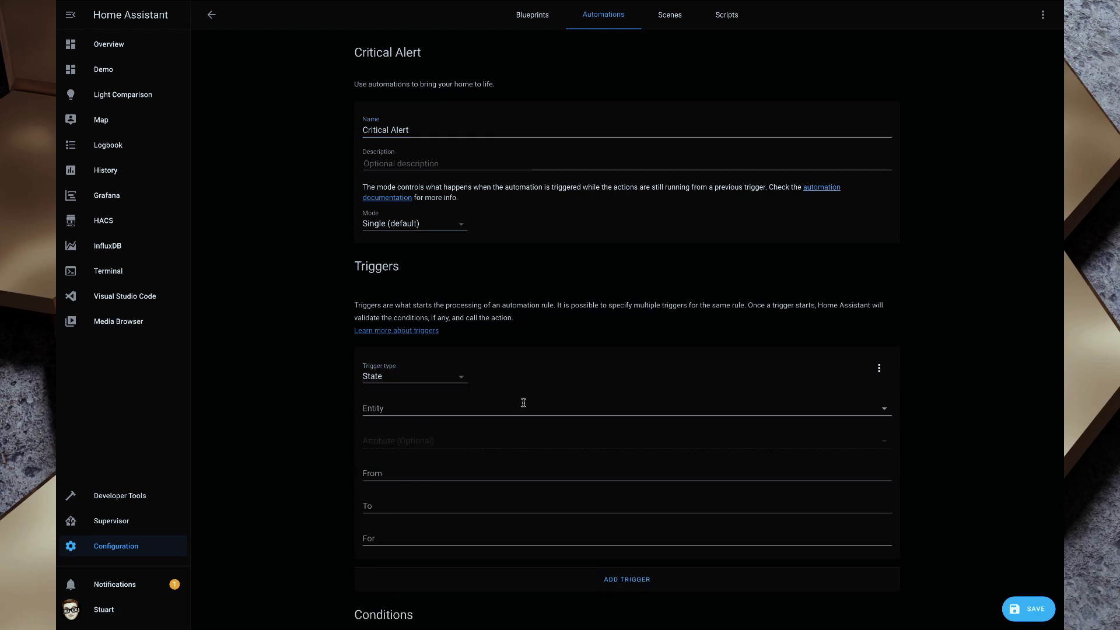
pyautogui.click(608, 402)
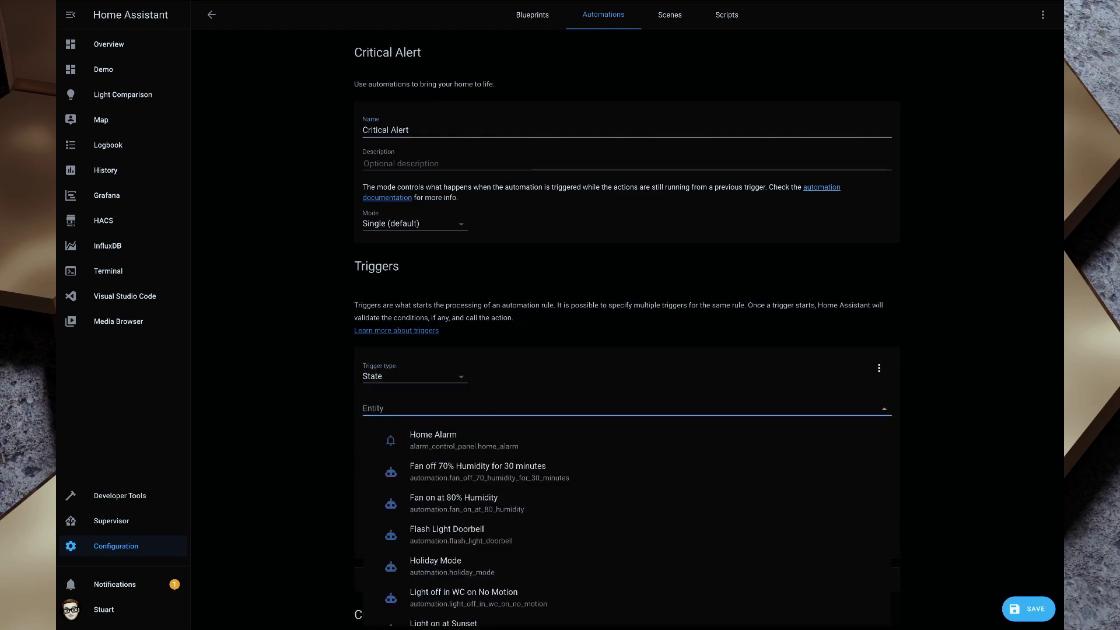
pyautogui.write('button')
pyautogui.click(460, 472)
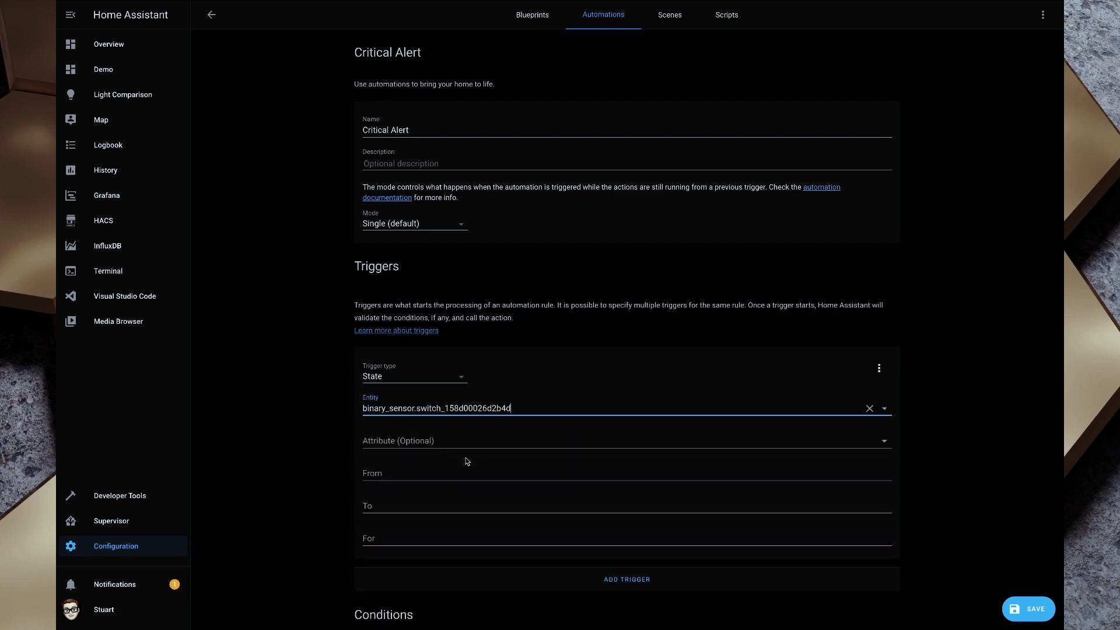
pyautogui.scroll(-2, 586, 409)
pyautogui.click(400, 368)
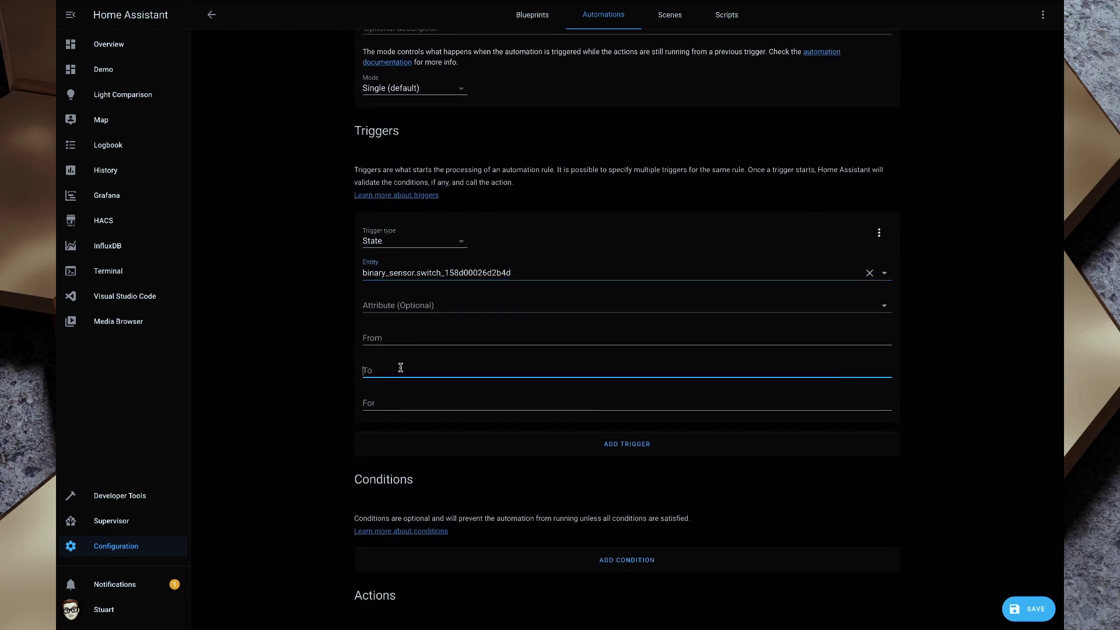
pyautogui.write('on')
# Step: Set the automation's action to Call service with the notification service for mobile_app_ipad
pyautogui.scroll(-3, 425, 370)
pyautogui.scroll(-1, 425, 373)
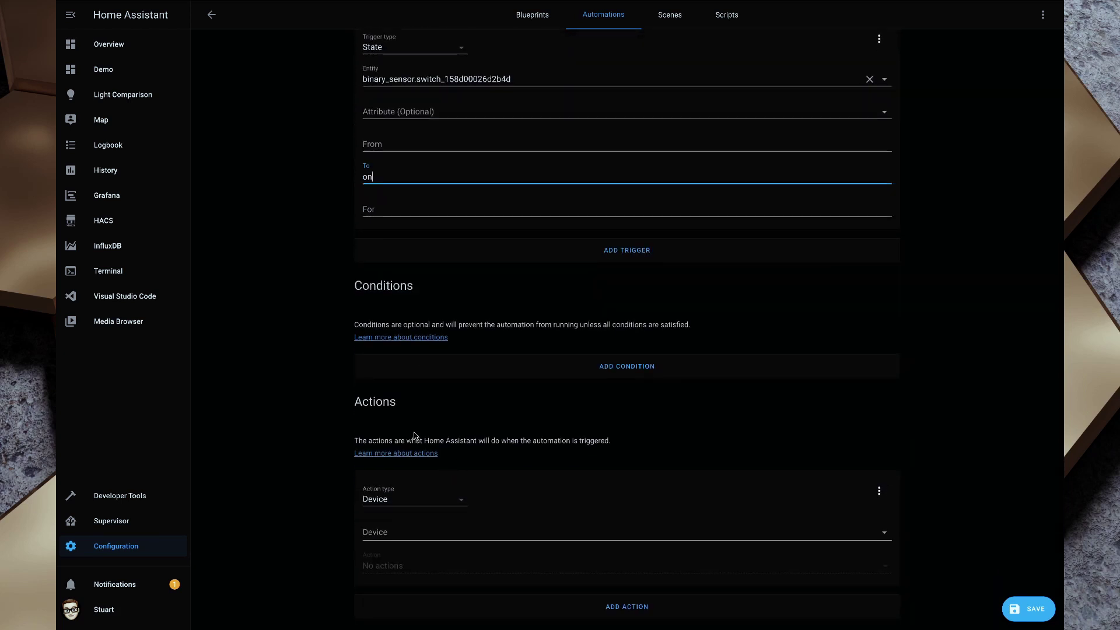
pyautogui.click(460, 502)
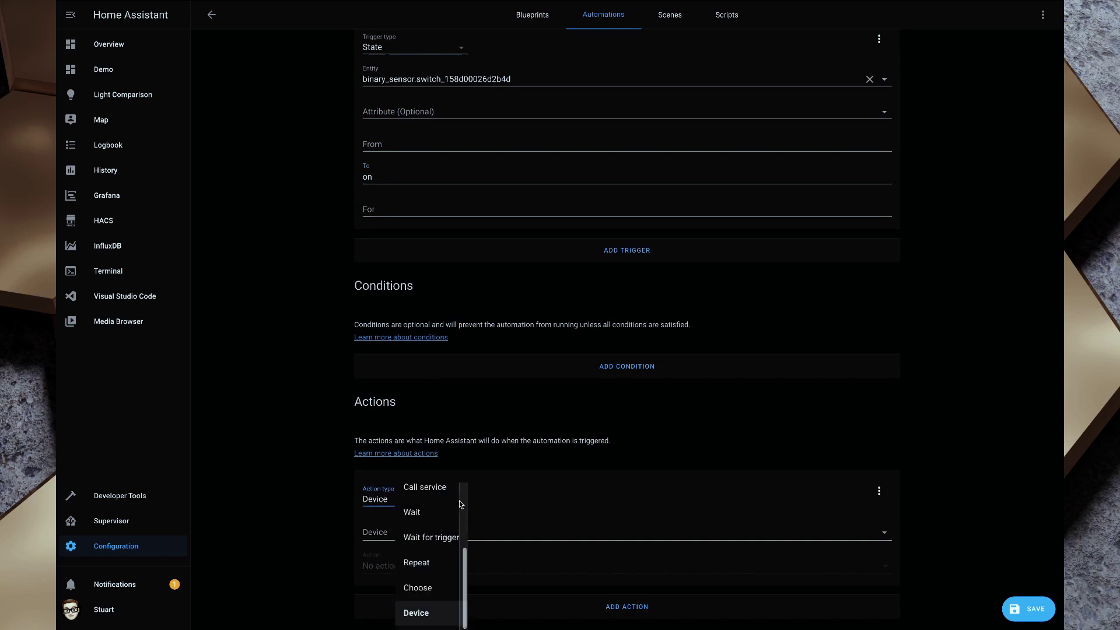
pyautogui.click(424, 487)
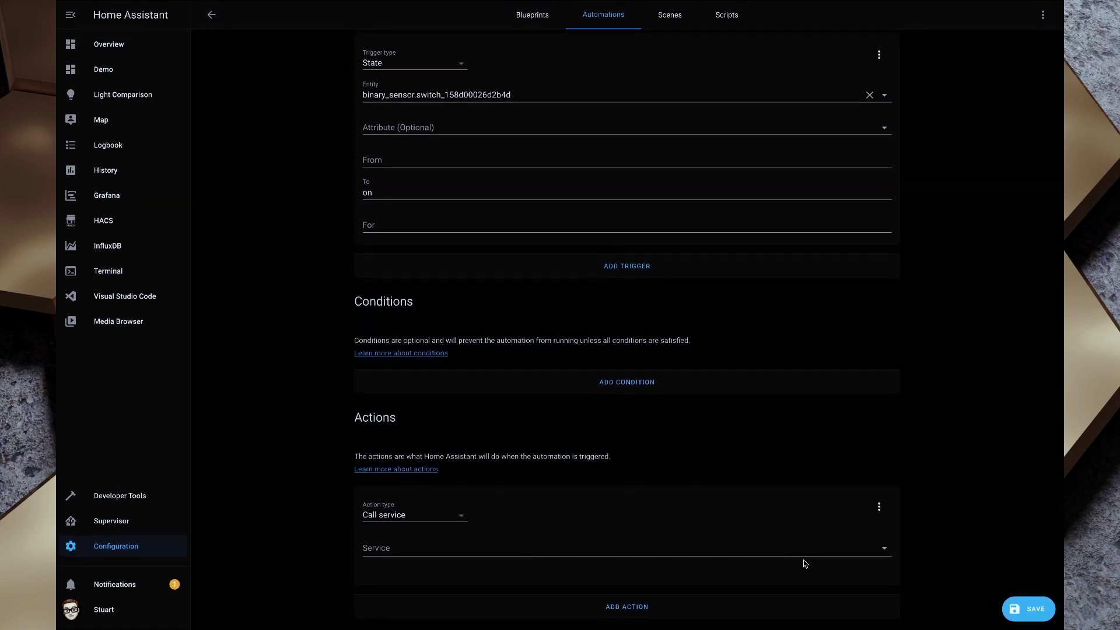
pyautogui.click(868, 551)
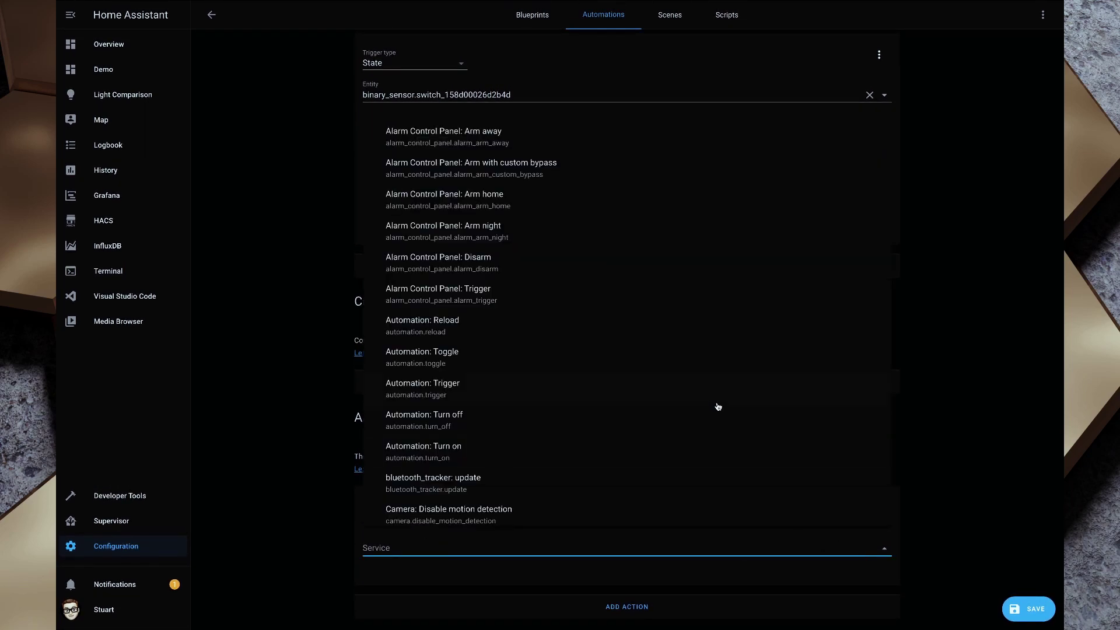
pyautogui.click(979, 473)
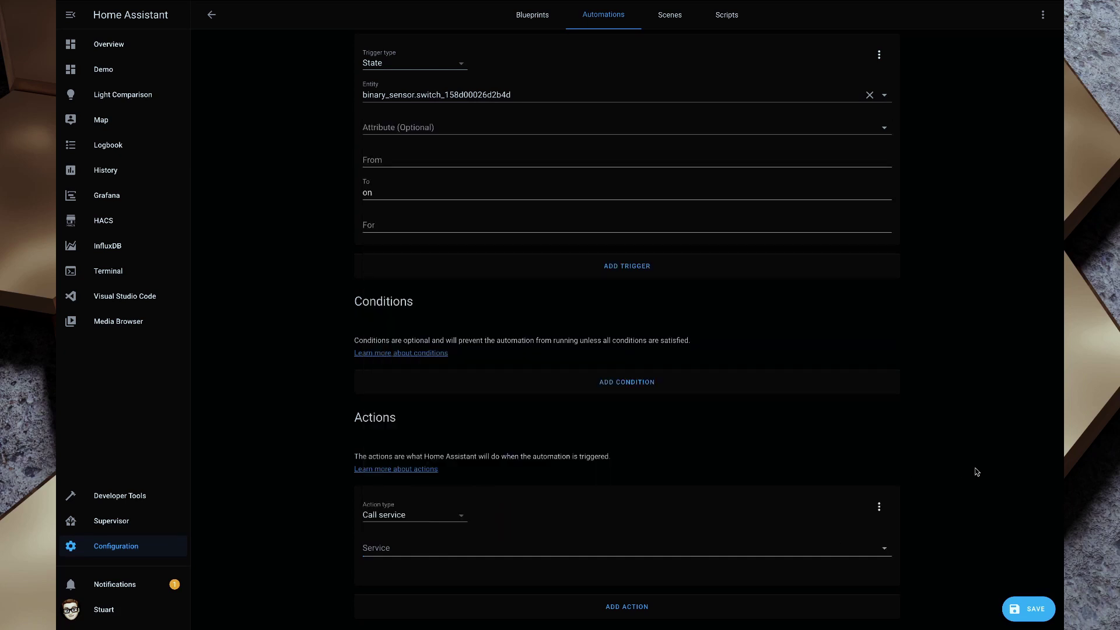
pyautogui.click(660, 543)
pyautogui.write('notify')
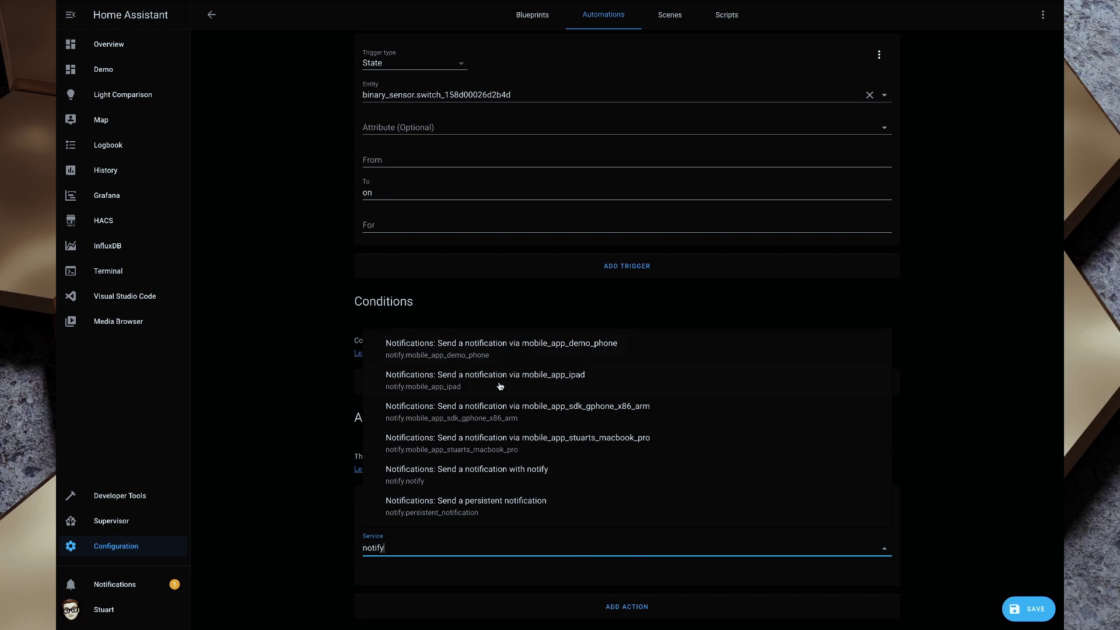
pyautogui.click(442, 384)
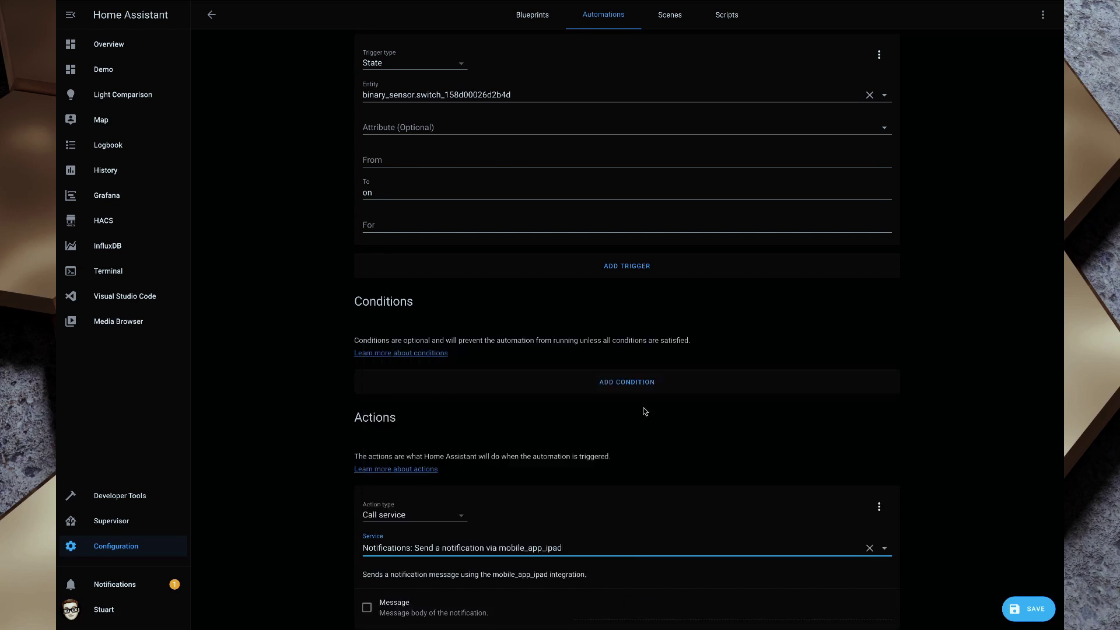
# Step: Switch the action to YAML editing and replace its code with the copied critical notification YAML
pyautogui.scroll(-2, 706, 437)
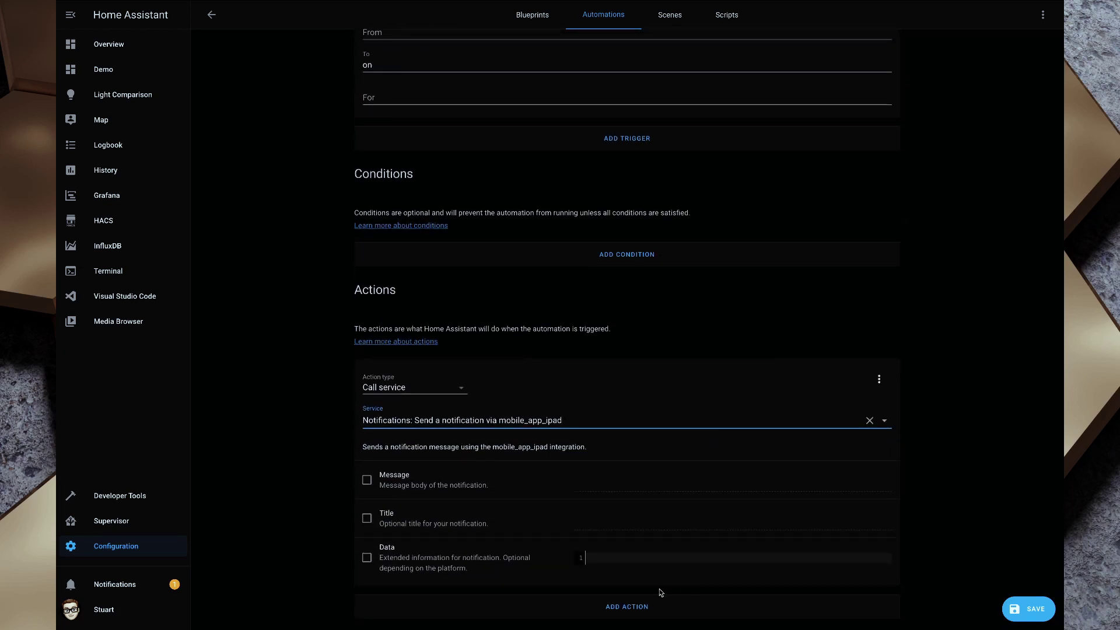
pyautogui.click(880, 379)
pyautogui.click(902, 413)
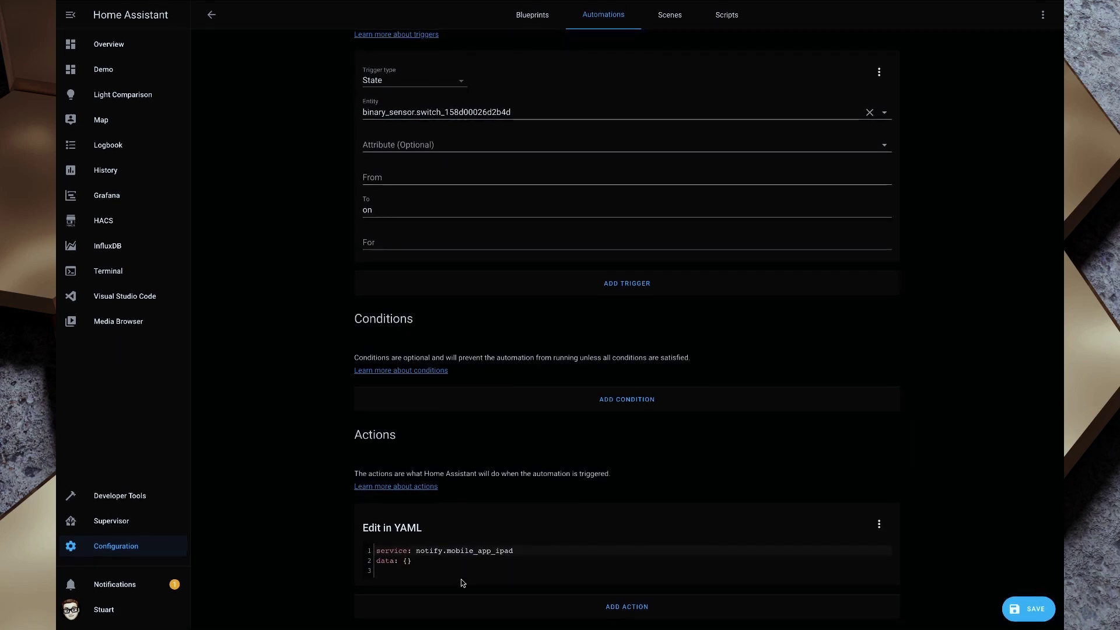
pyautogui.moveTo(475, 562); pyautogui.dragTo(365, 552)
pyautogui.hotkey('ctrl', 'v')
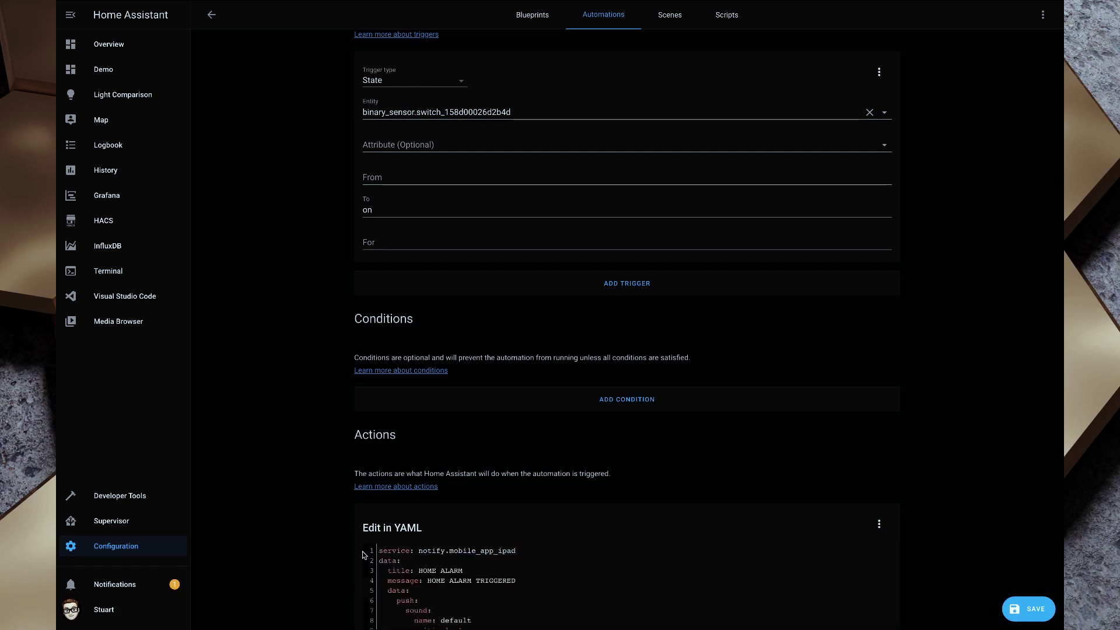
# Step: Change the notification title to "Doorbell" and the message to "Door Bell Triggered" in the action's YAML
pyautogui.scroll(-2, 584, 528)
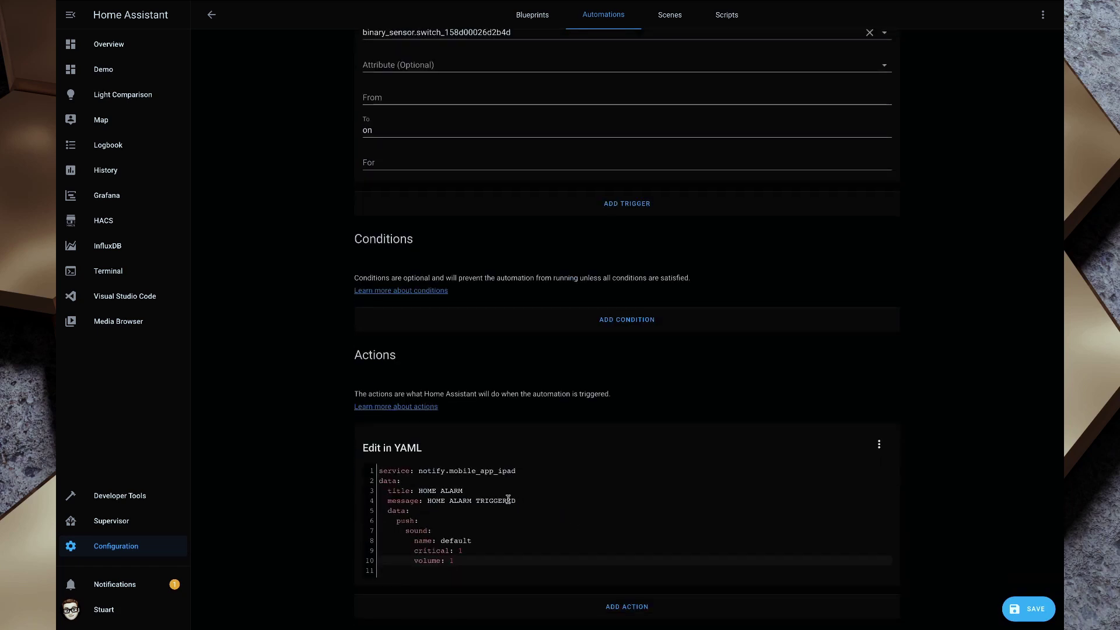
pyautogui.moveTo(467, 492); pyautogui.dragTo(420, 495)
pyautogui.write('Doorbell')
pyautogui.moveTo(530, 499); pyautogui.dragTo(430, 504)
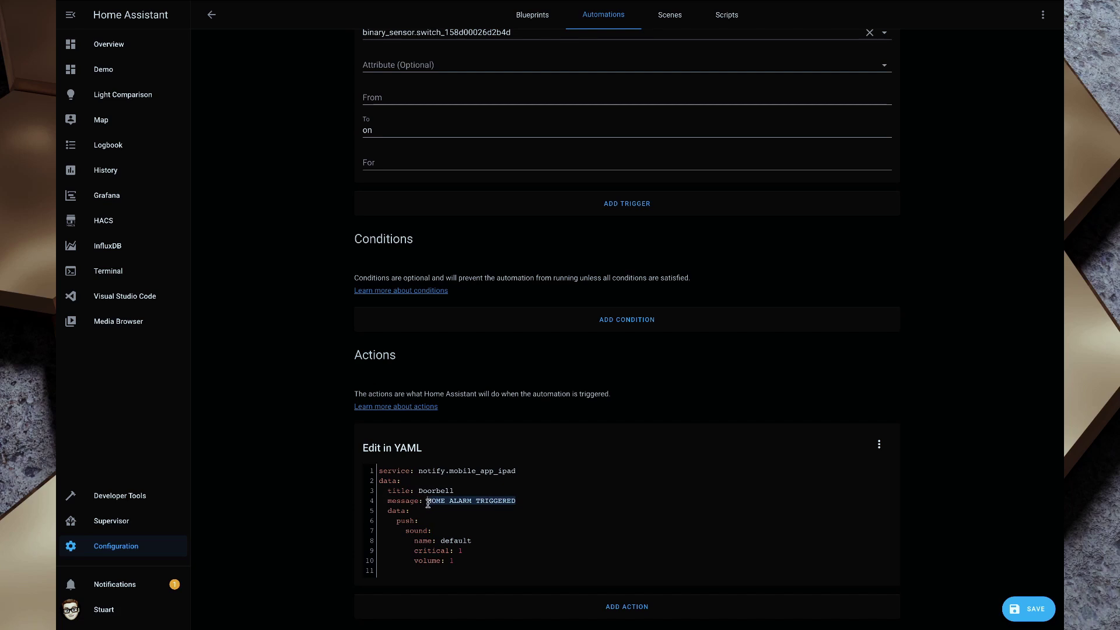
pyautogui.write('Door Bell Triggered')
# Step: Save the Critical Alert automation and run its actions
pyautogui.click(1038, 612)
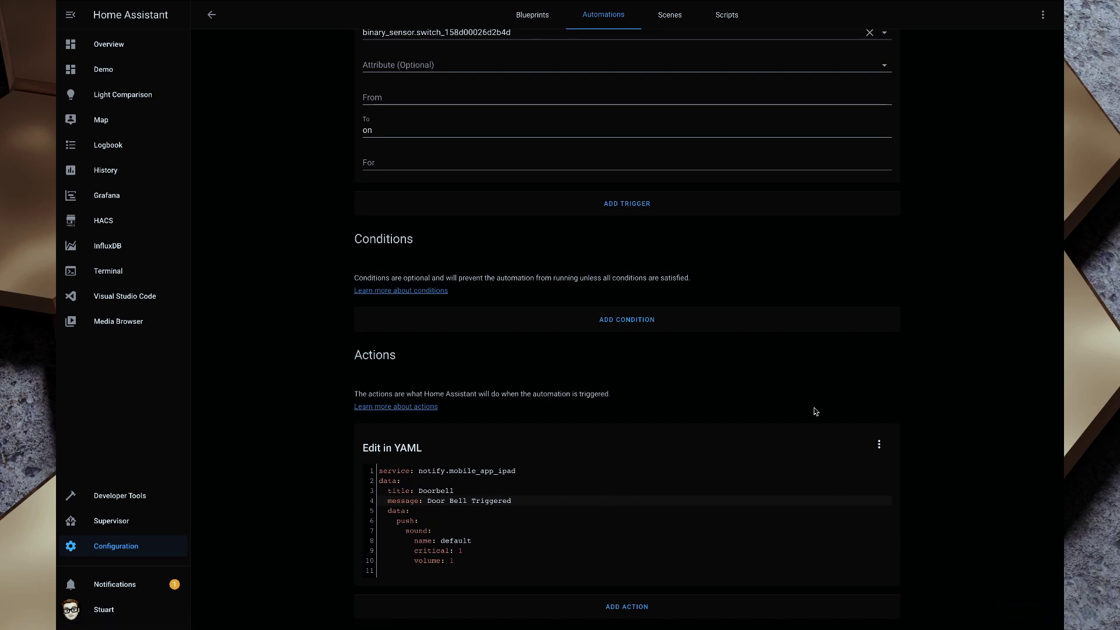
pyautogui.scroll(7, 816, 411)
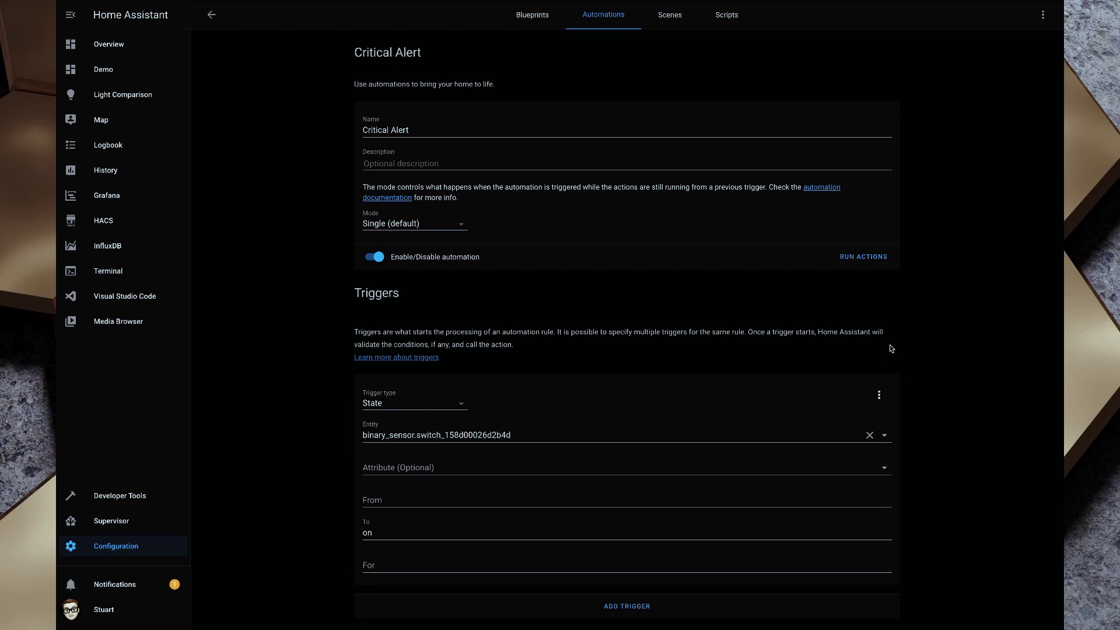
pyautogui.click(876, 260)
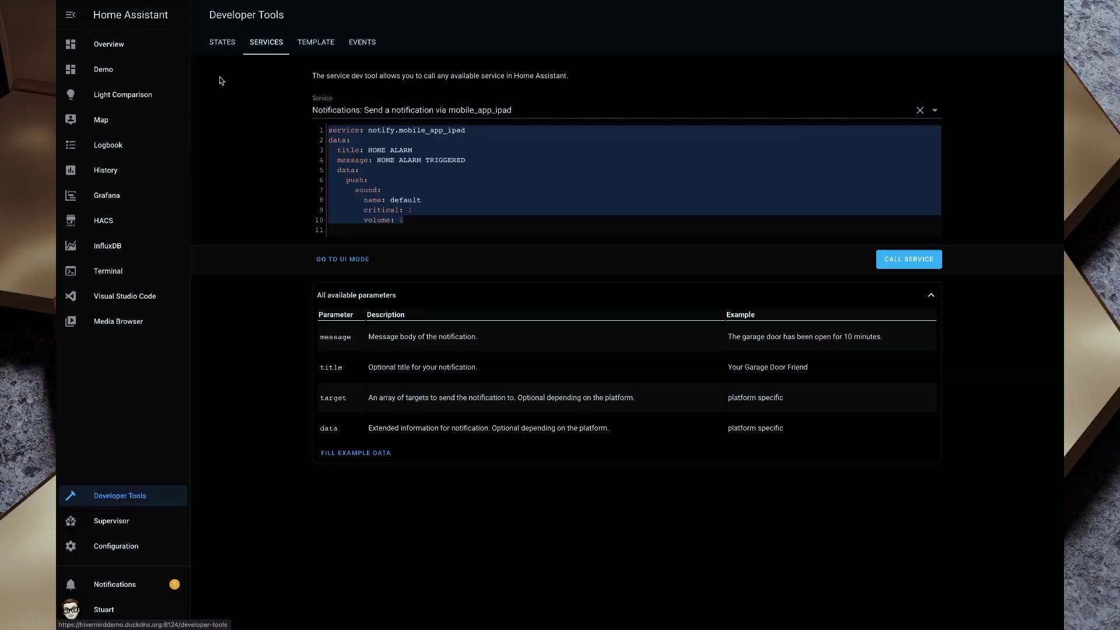
# Step: Find Alexa Media Player among the HACS integration repositories and install version v3.8.5
pyautogui.click(109, 220)
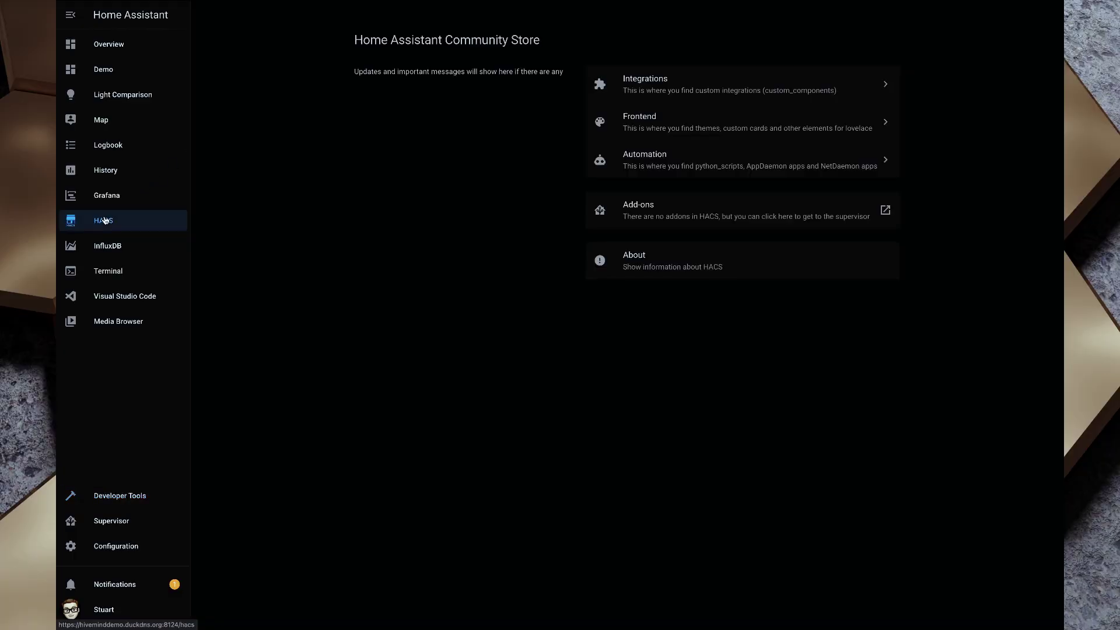
pyautogui.click(753, 90)
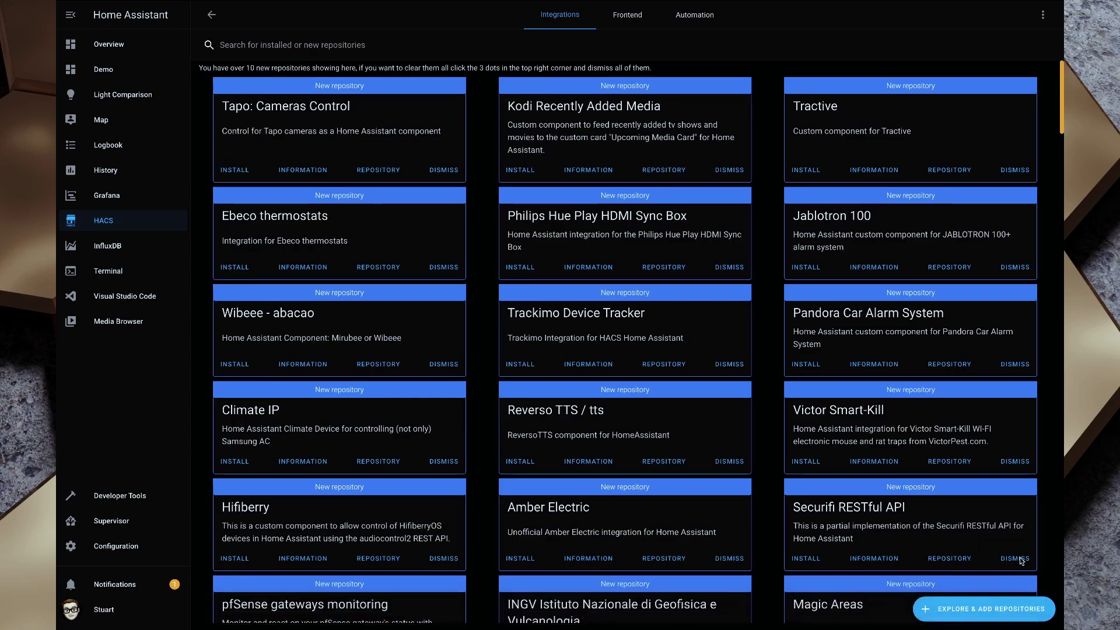
pyautogui.click(986, 611)
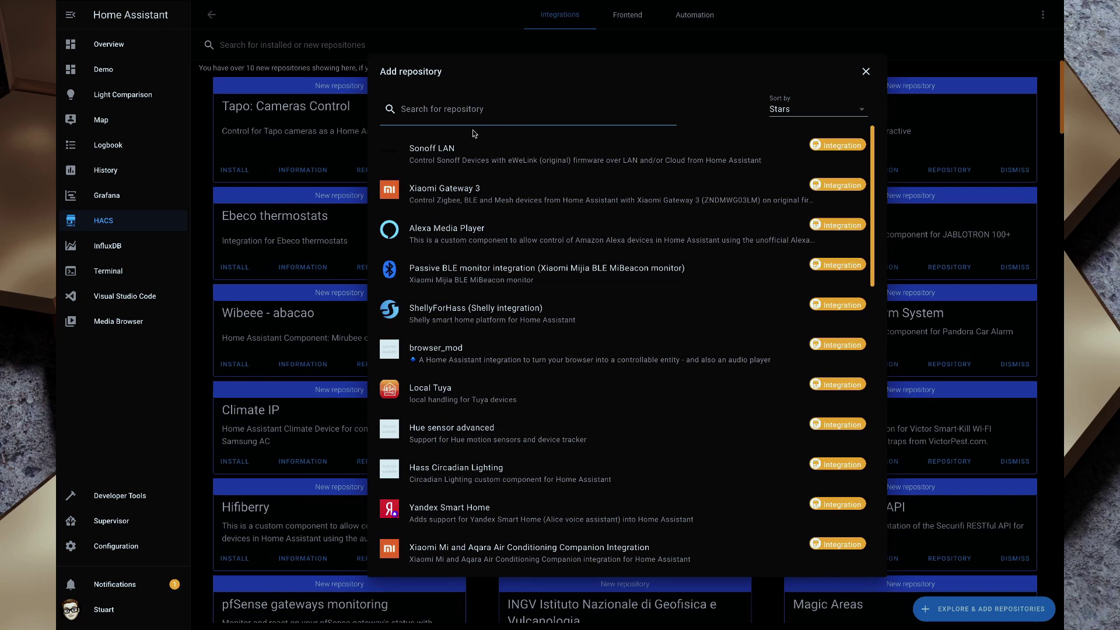
pyautogui.click(466, 111)
pyautogui.write('Alexa')
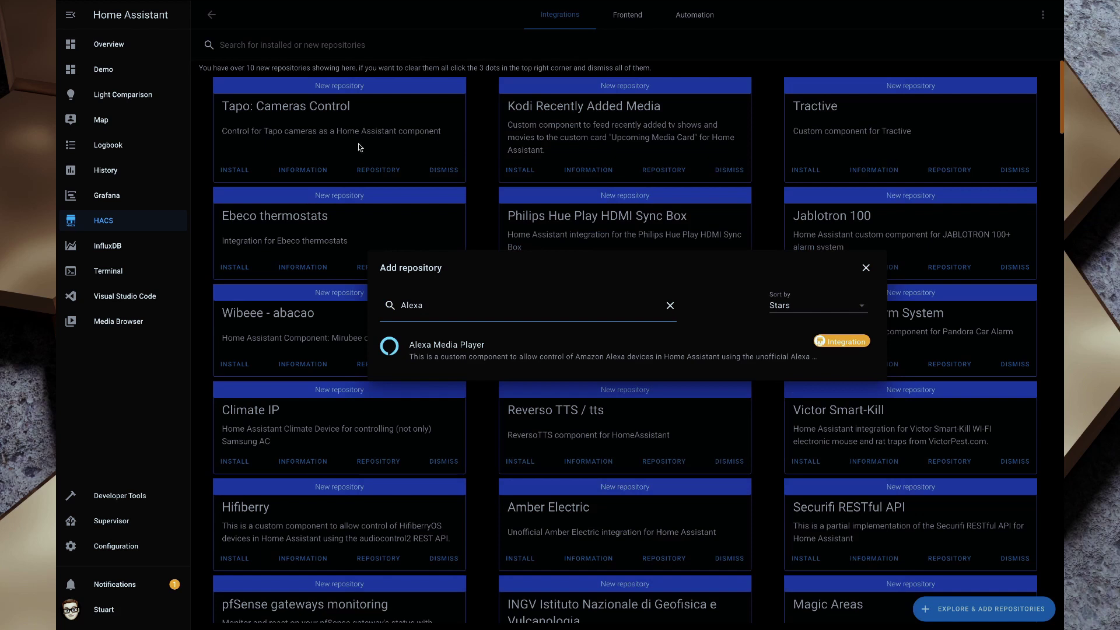
pyautogui.click(475, 362)
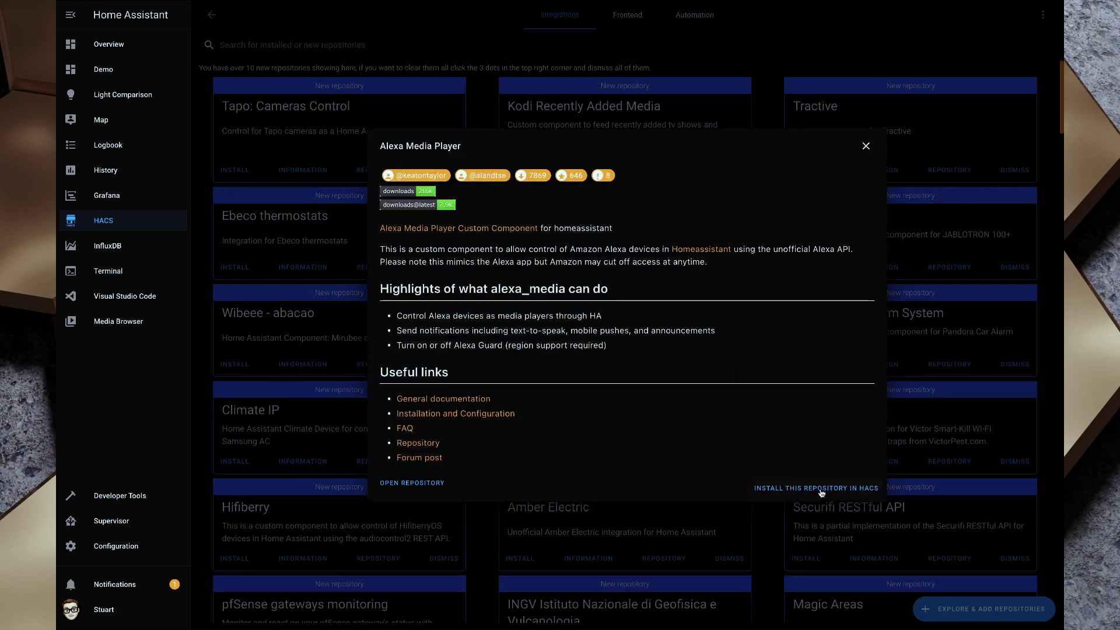
pyautogui.click(820, 489)
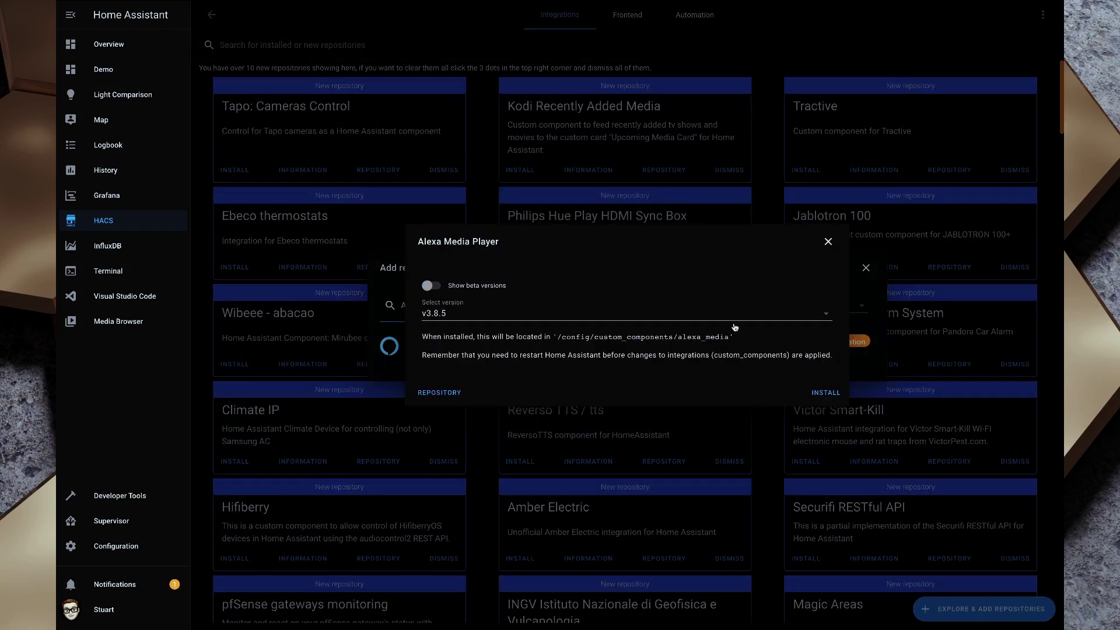
pyautogui.click(838, 396)
pyautogui.scroll(-20, 840, 443)
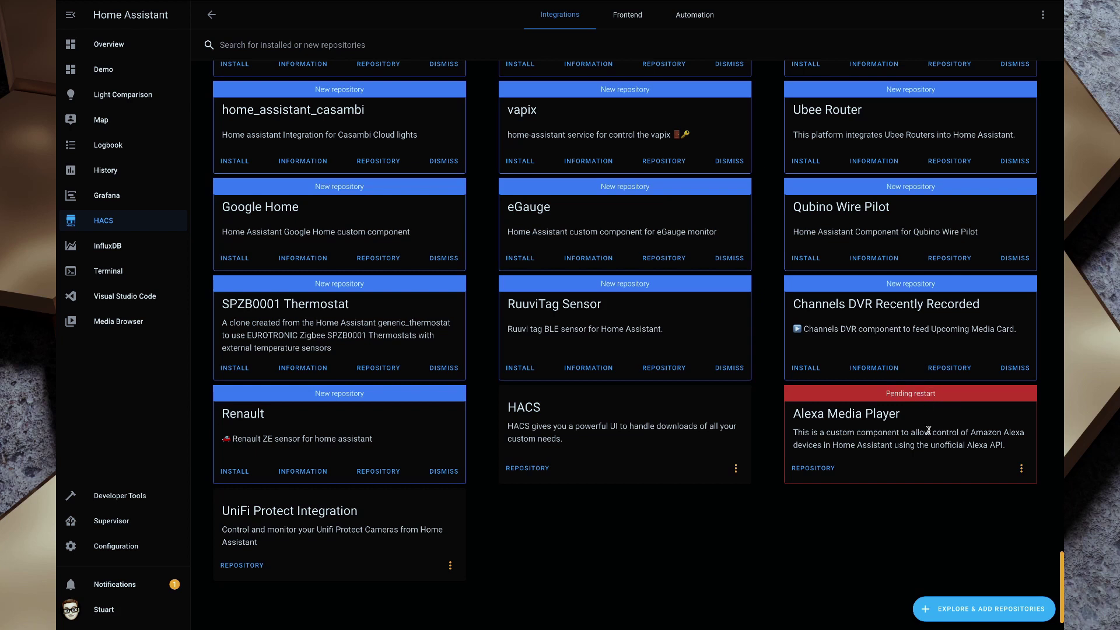
# Step: Validate the Home Assistant configuration and restart the server, dismissing the startup notice
pyautogui.click(116, 546)
pyautogui.scroll(-6, 745, 335)
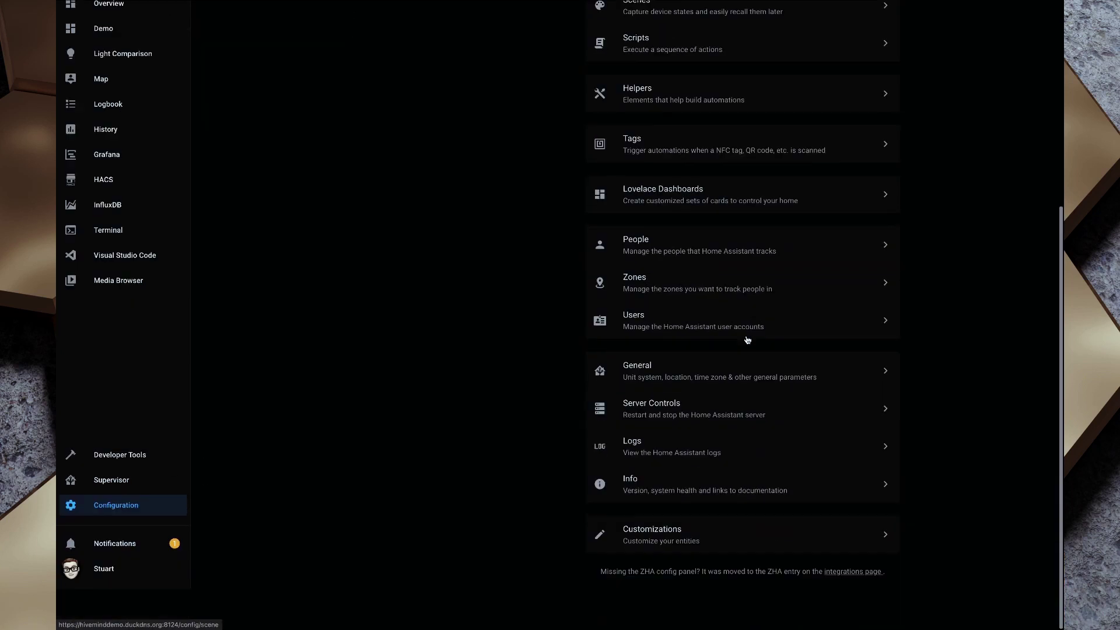
pyautogui.click(652, 455)
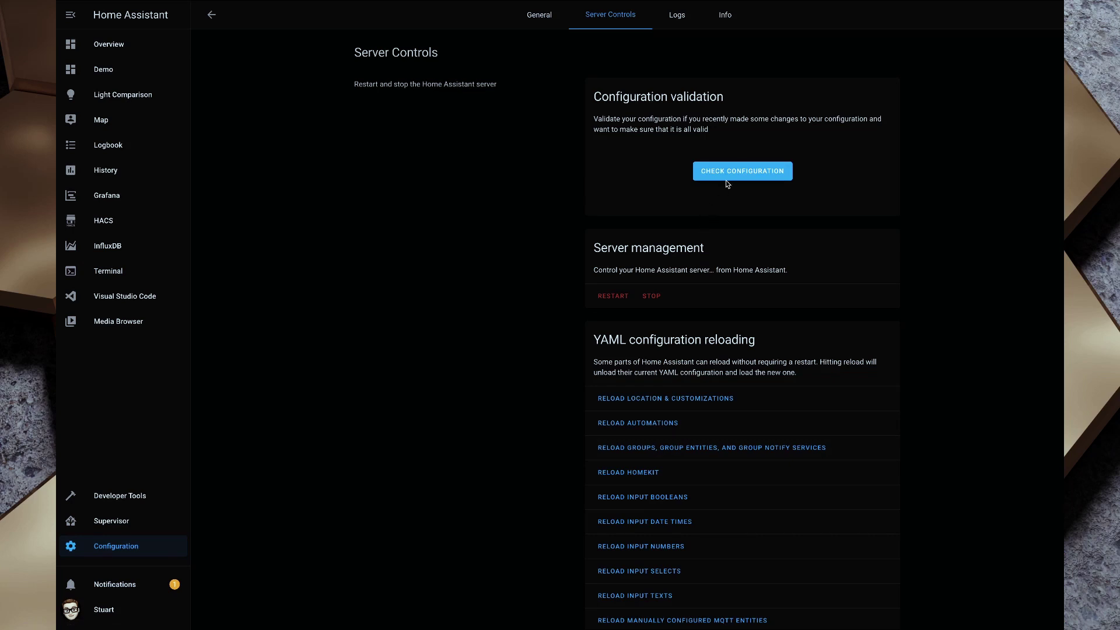
pyautogui.click(738, 171)
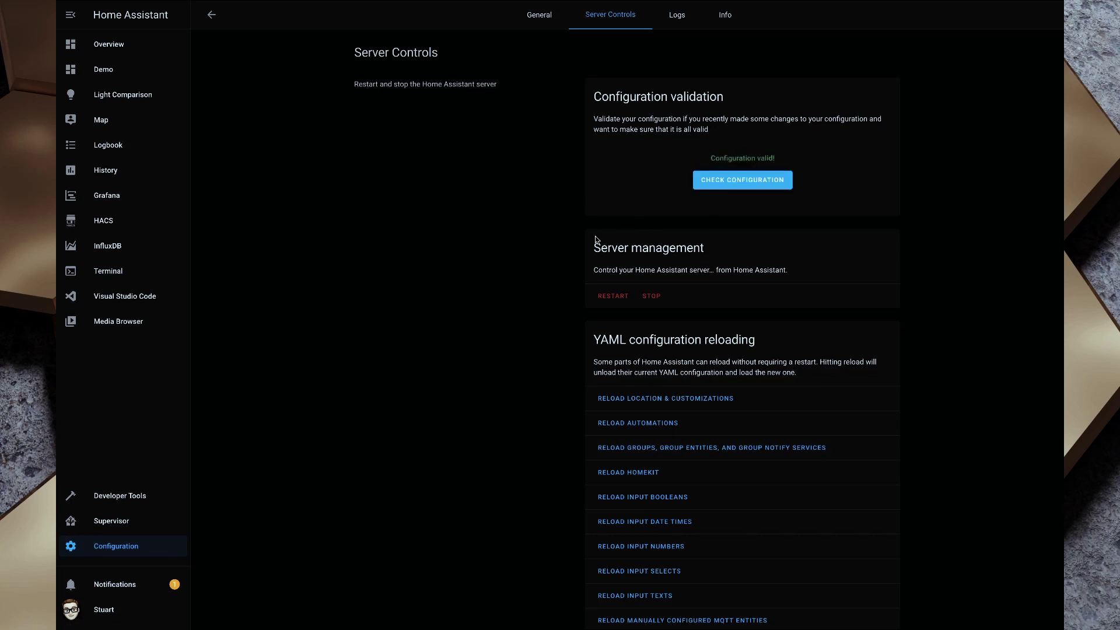
pyautogui.click(622, 297)
pyautogui.click(644, 353)
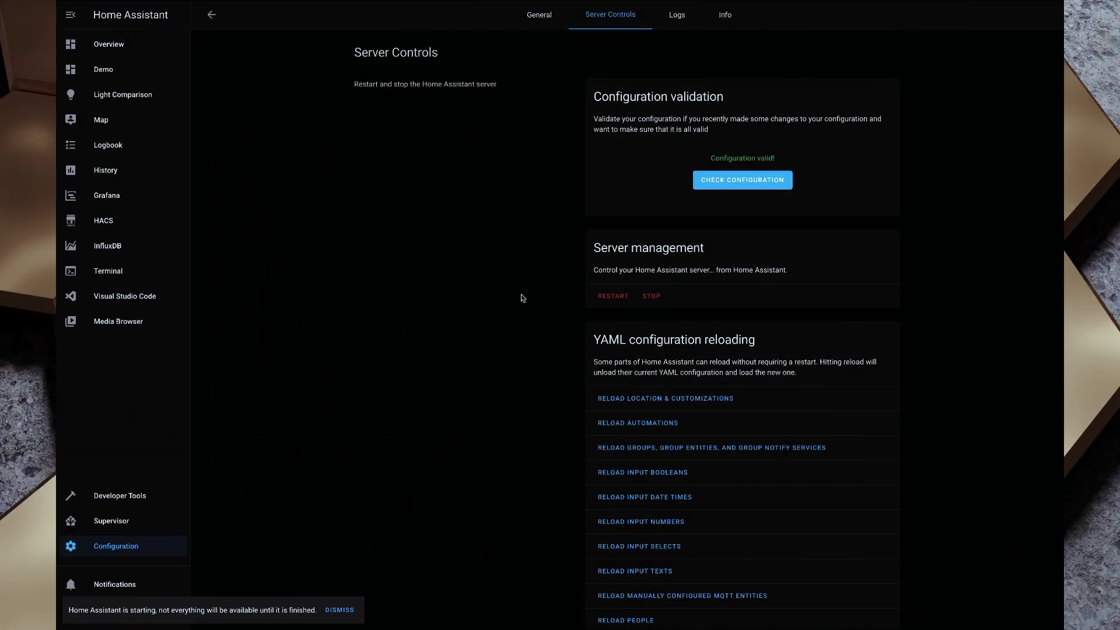
pyautogui.click(340, 613)
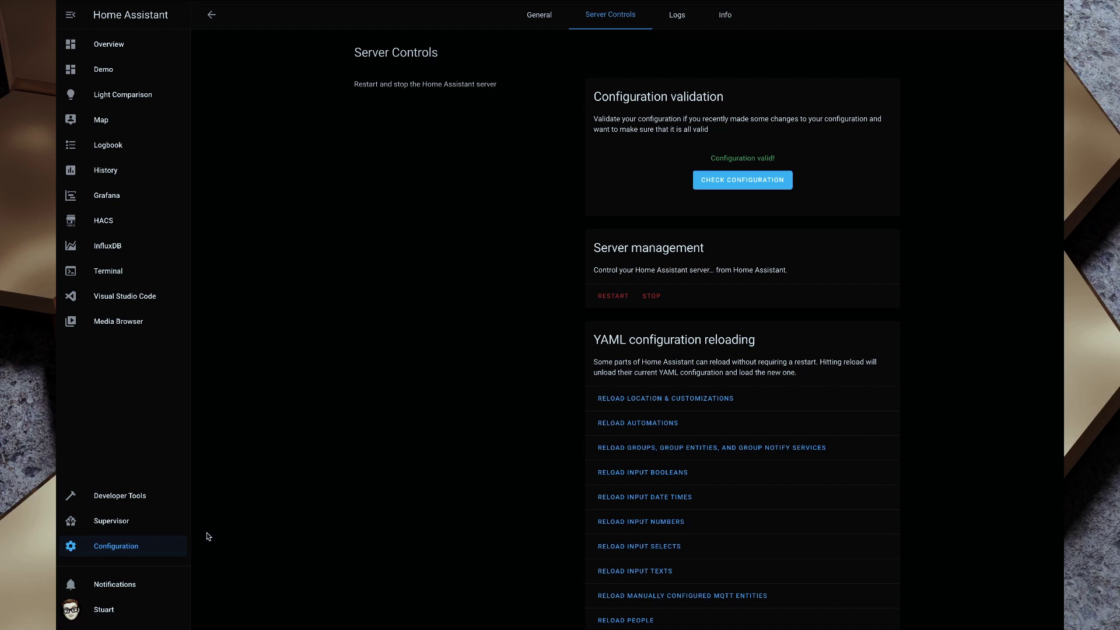
# Step: Start adding the Alexa Media Player integration from the Home Assistant integrations list
pyautogui.click(121, 548)
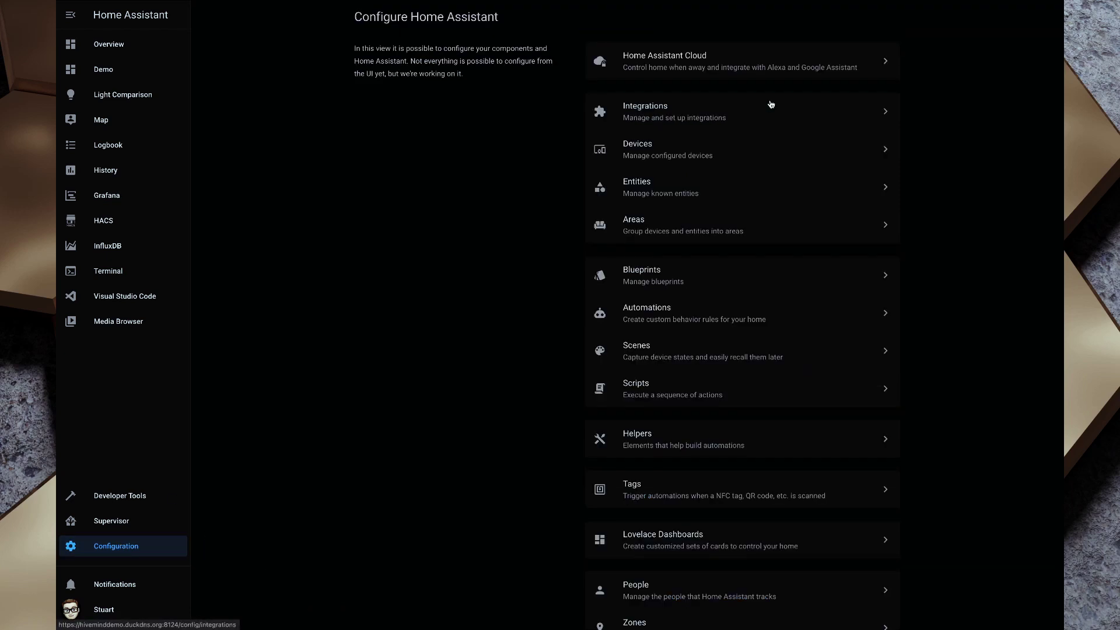
pyautogui.click(770, 105)
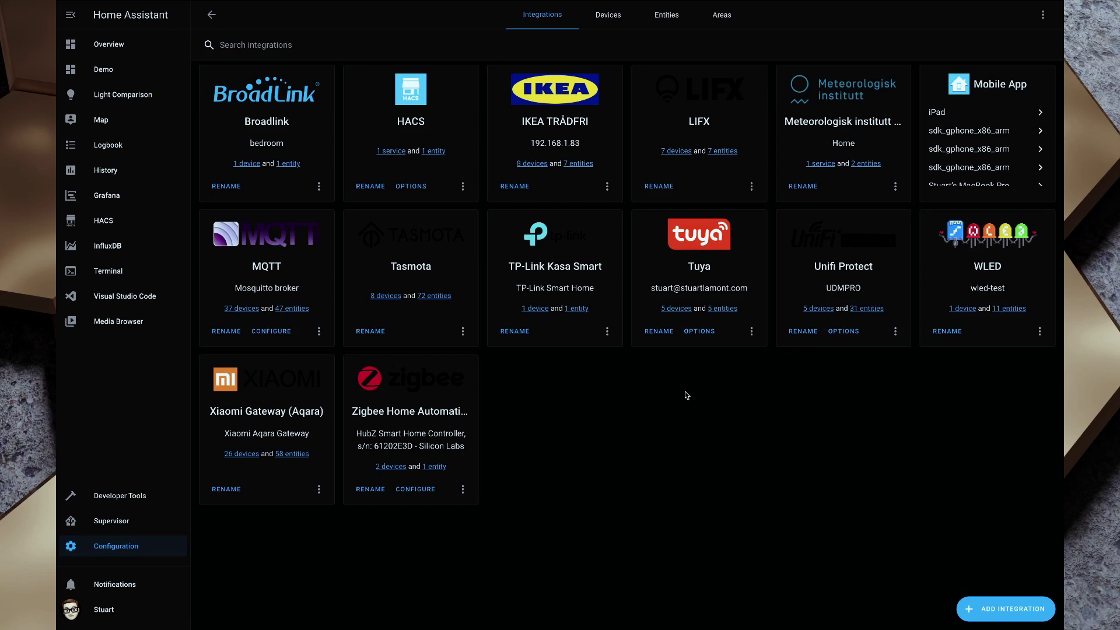
pyautogui.click(1006, 609)
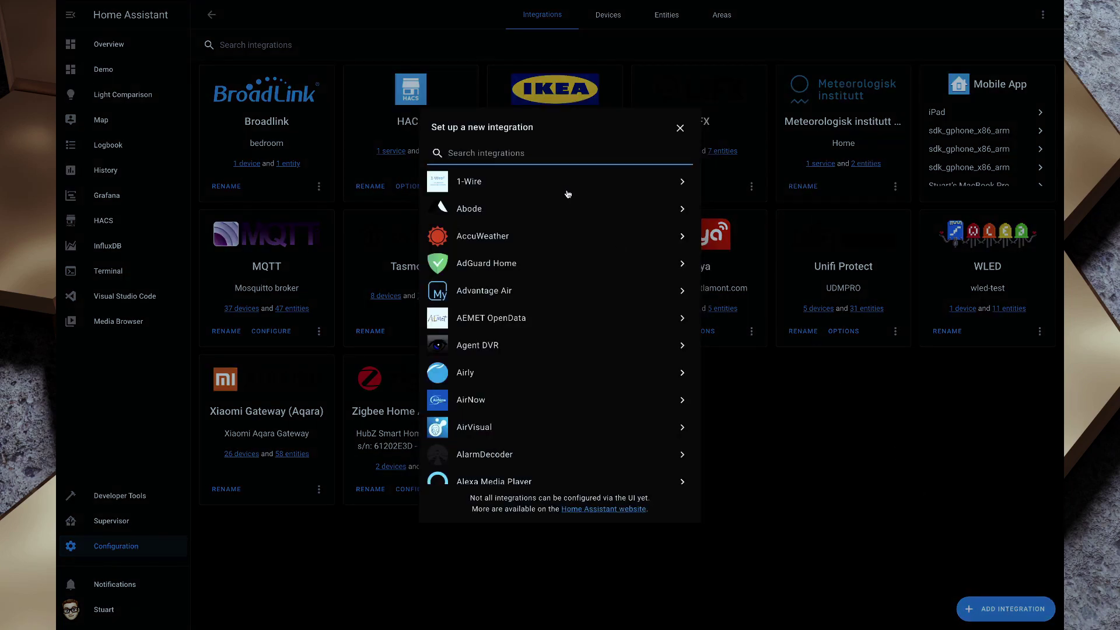
pyautogui.write('alex')
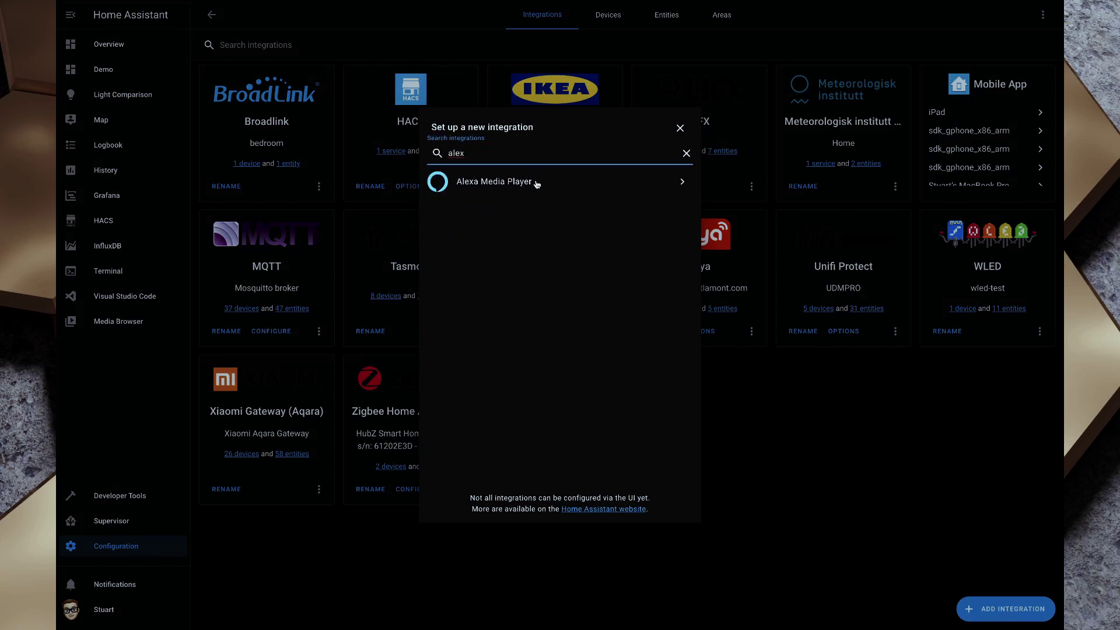
pyautogui.click(520, 185)
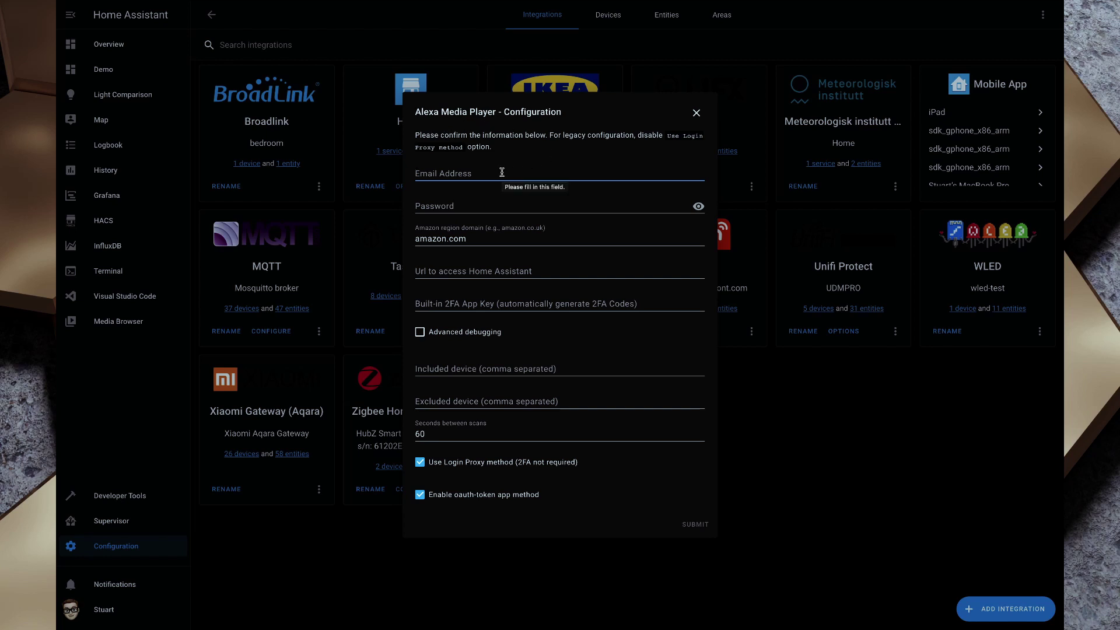
# Step: Fill in the account email, password, Home Assistant URL and 2FA app key, with region amazon.com.au and Use Login Proxy method disabled
pyautogui.click(511, 236)
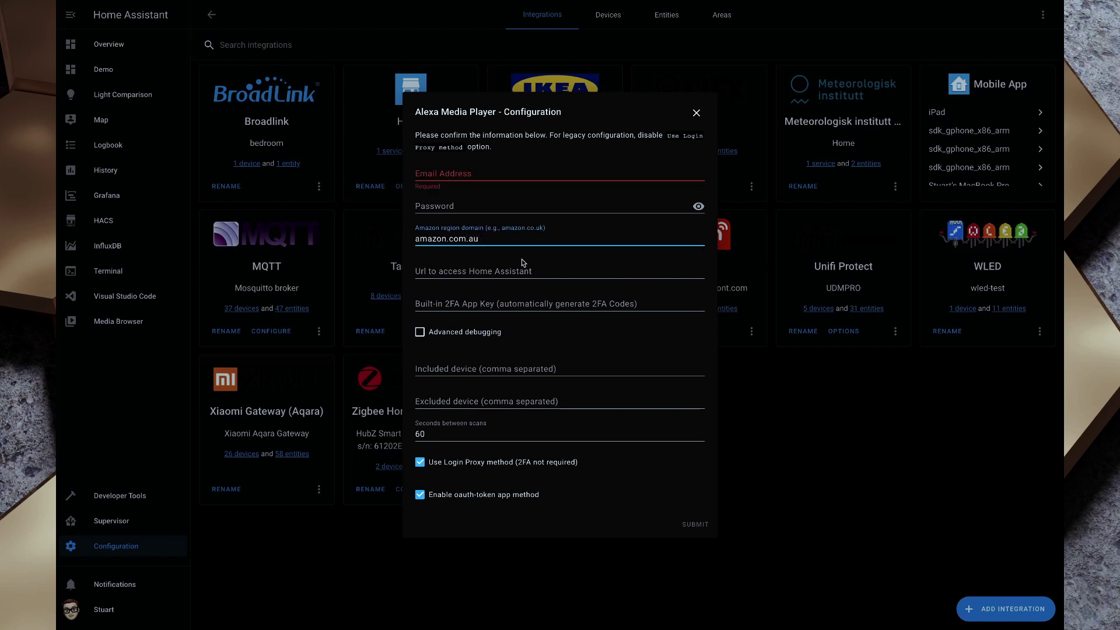
pyautogui.click(490, 271)
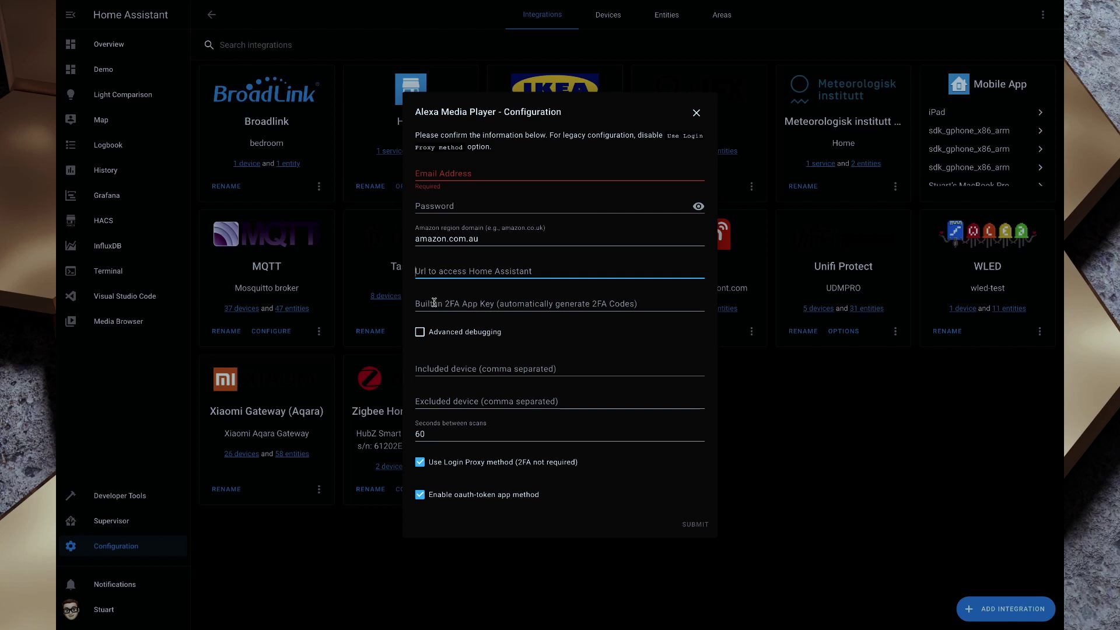
pyautogui.click(473, 303)
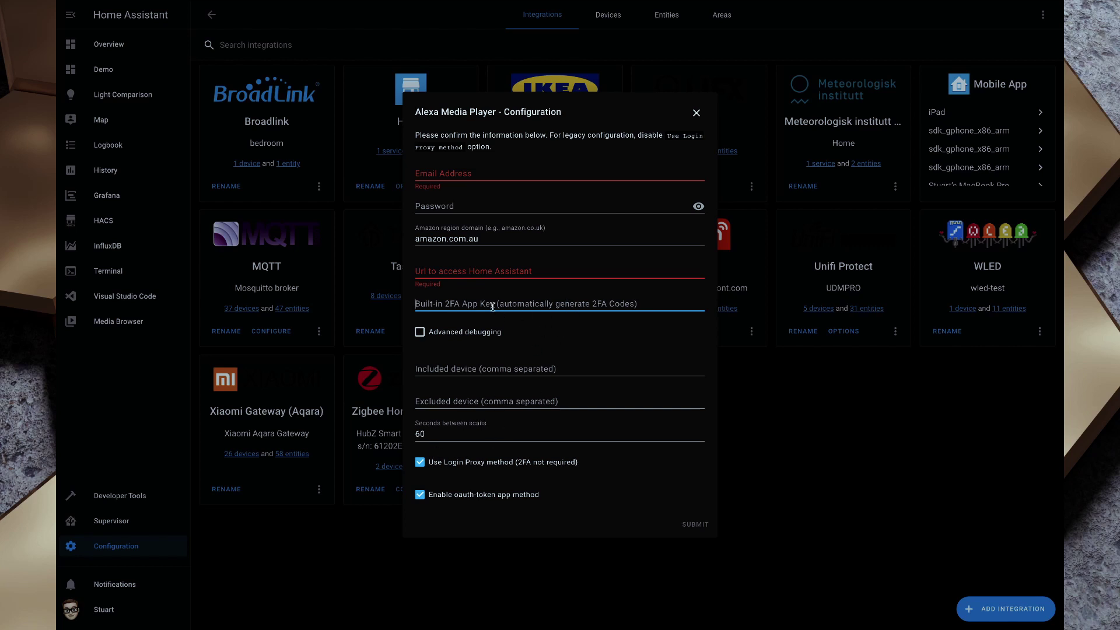
pyautogui.click(421, 463)
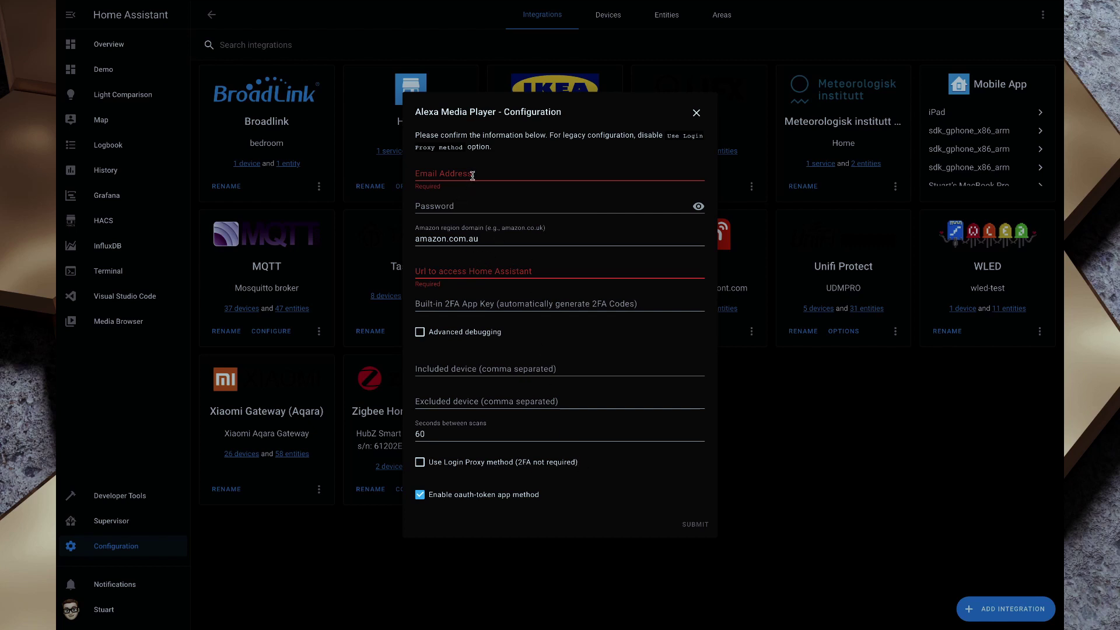
pyautogui.click(418, 303)
pyautogui.click(496, 173)
pyautogui.write('S')
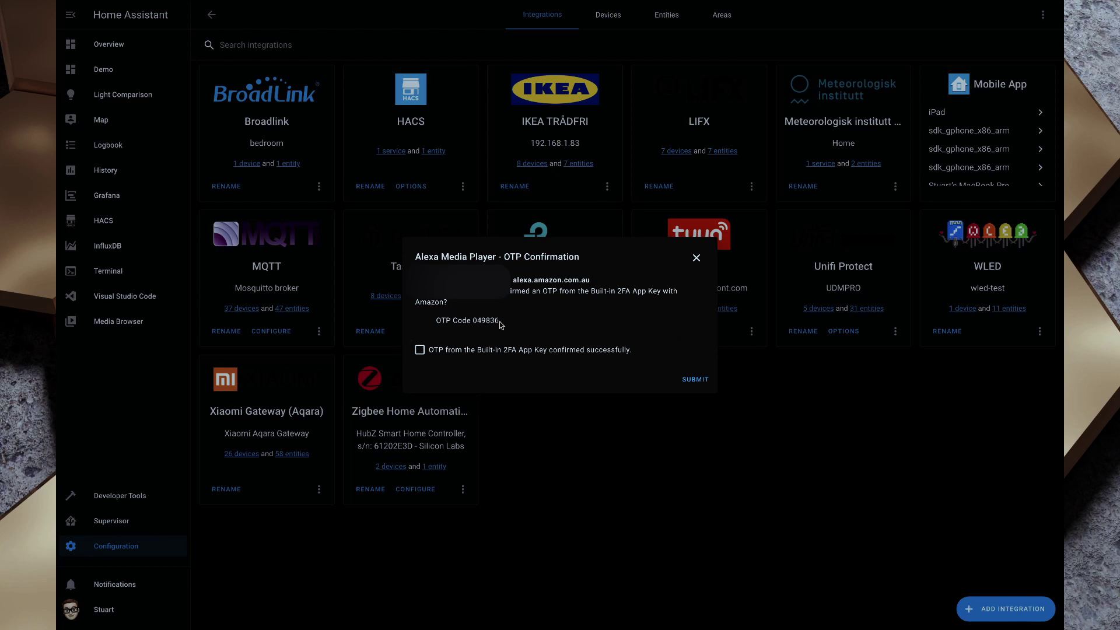
# Step: Select the displayed OTP code, mark the OTP from the built-in 2FA app key as confirmed, and submit
pyautogui.moveTo(499, 321); pyautogui.dragTo(429, 322)
pyautogui.click(523, 326)
pyautogui.click(420, 350)
pyautogui.click(697, 379)
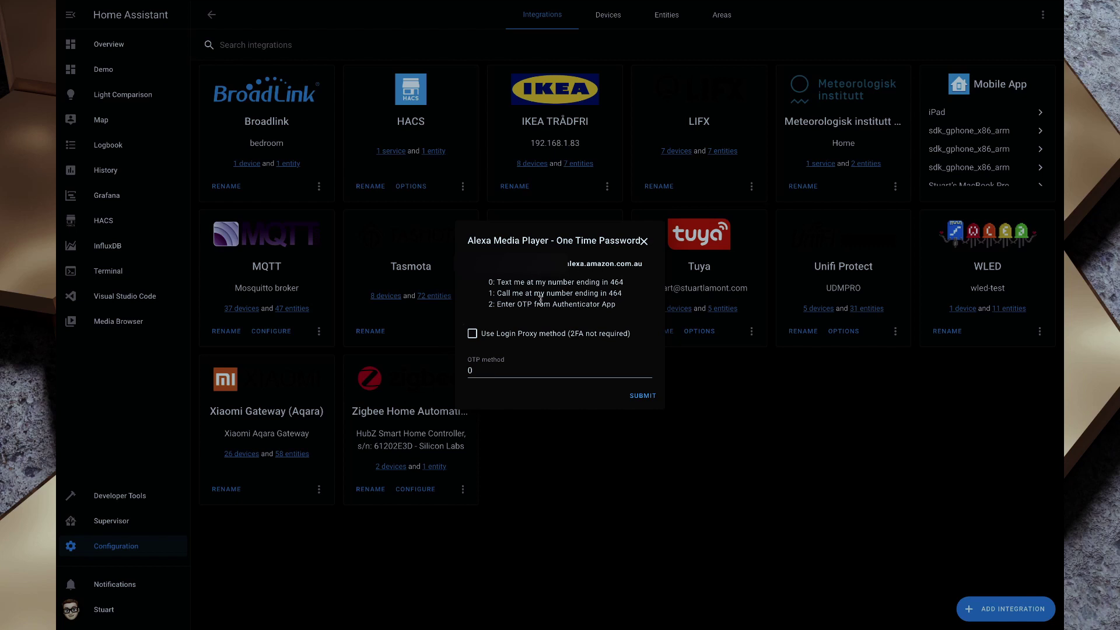
# Step: Set the OTP method to 2 for the authenticator app, leave Use Login Proxy method disabled, and submit
pyautogui.click(496, 368)
pyautogui.press('BackSpace')
pyautogui.write('2')
pyautogui.click(473, 333)
pyautogui.click(473, 334)
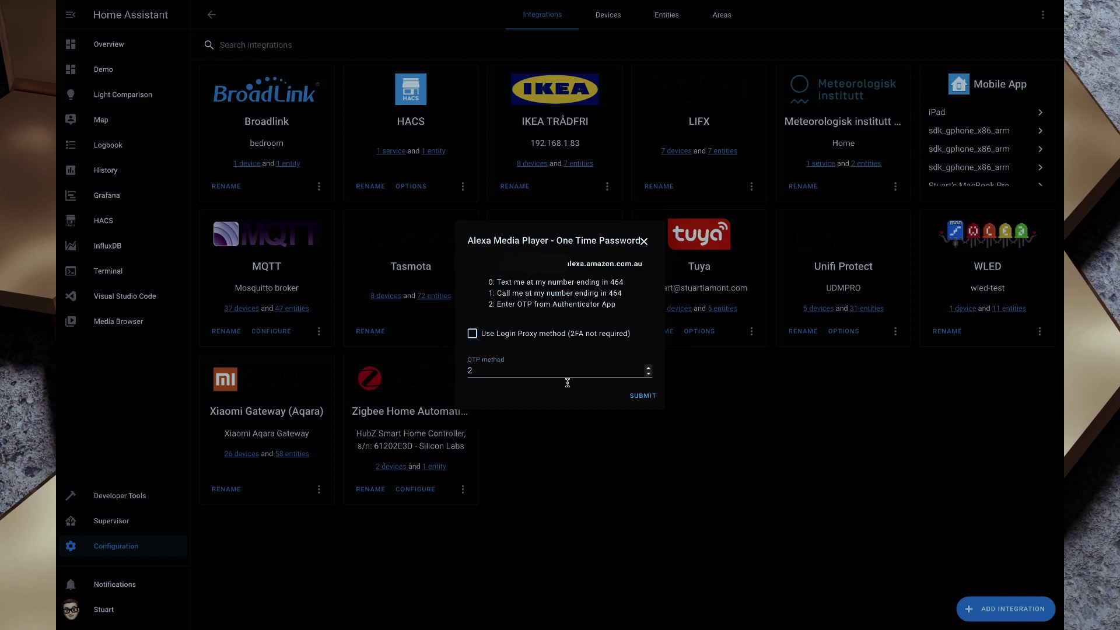
pyautogui.click(642, 396)
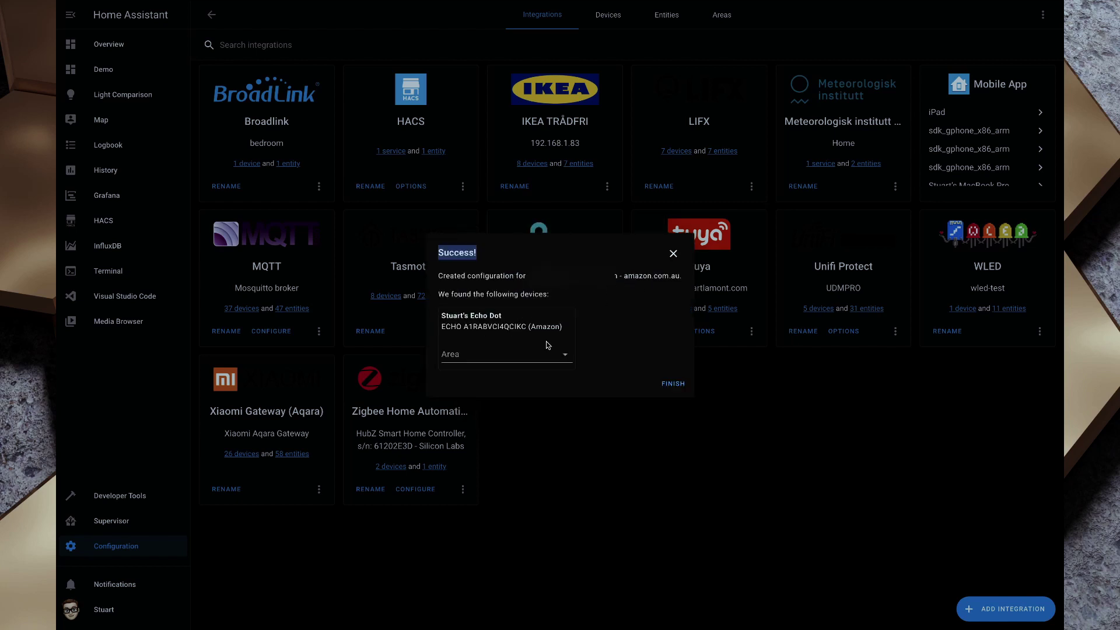
# Step: Assign the discovered Echo Dot to the Dining Room area and finish the integration setup
pyautogui.click(565, 355)
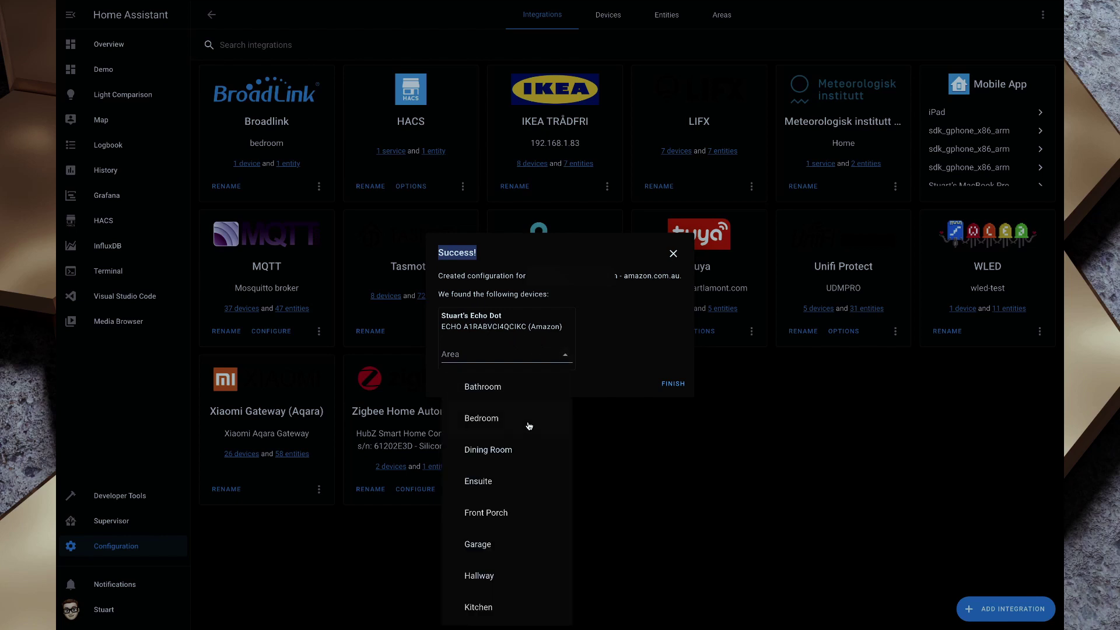
pyautogui.click(498, 461)
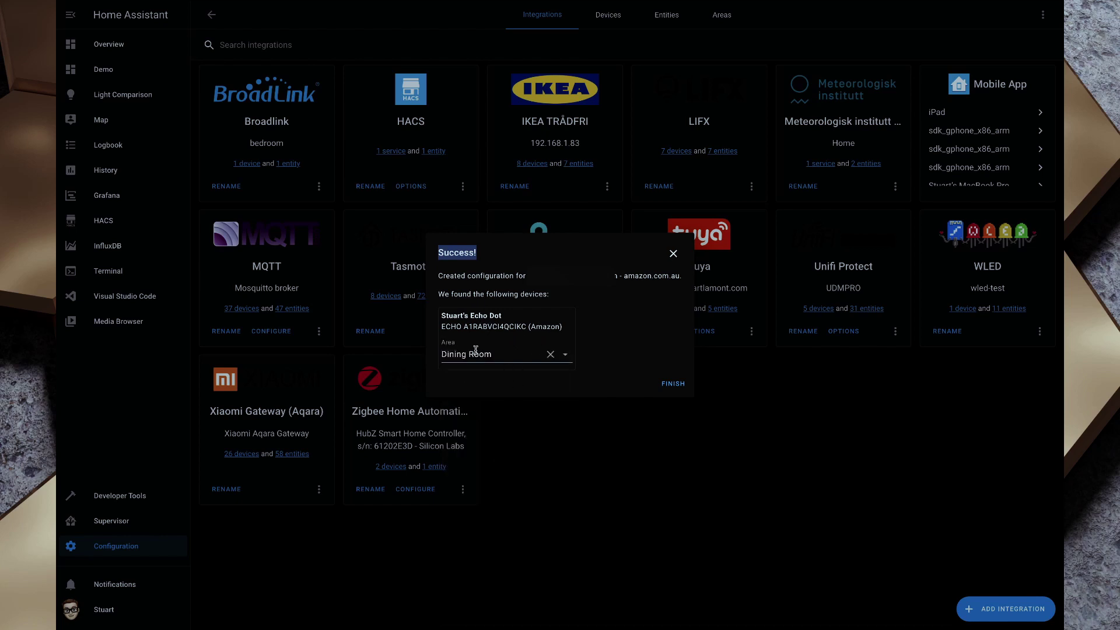
pyautogui.click(676, 385)
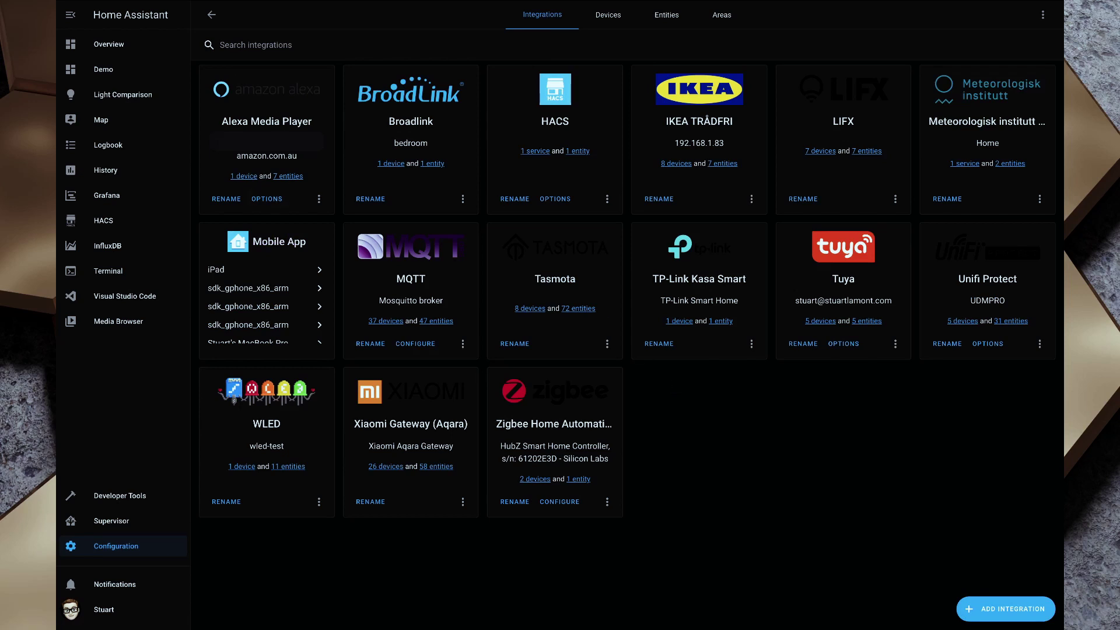
# Step: In the service developer tool, choose the alexa_media notification service, switch it to UI mode and expand the YAML-only parameters
pyautogui.click(123, 500)
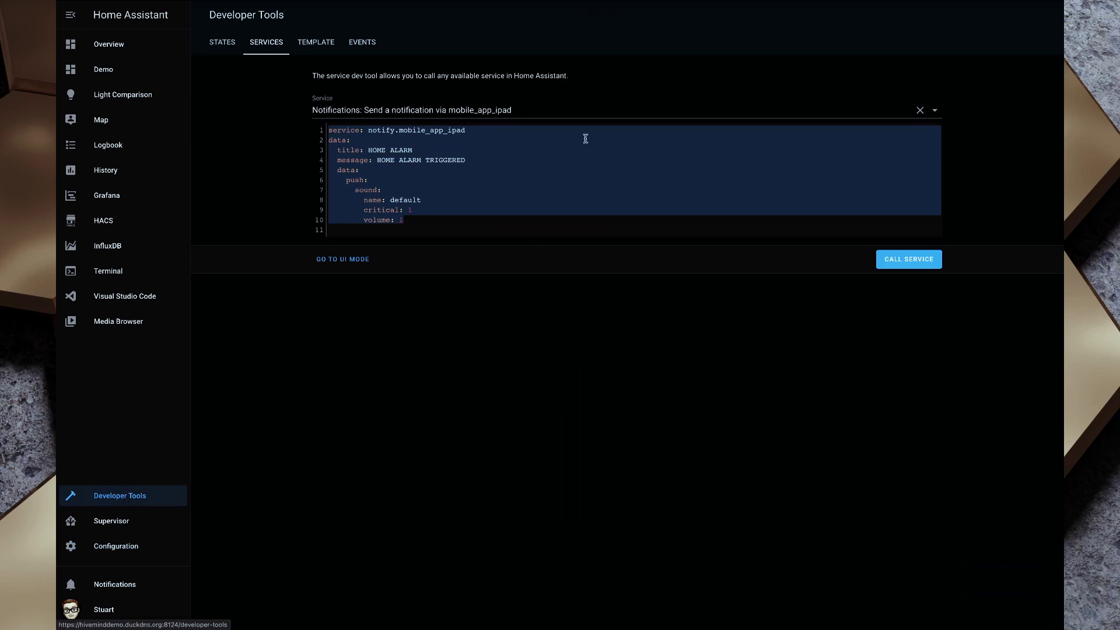
pyautogui.click(559, 112)
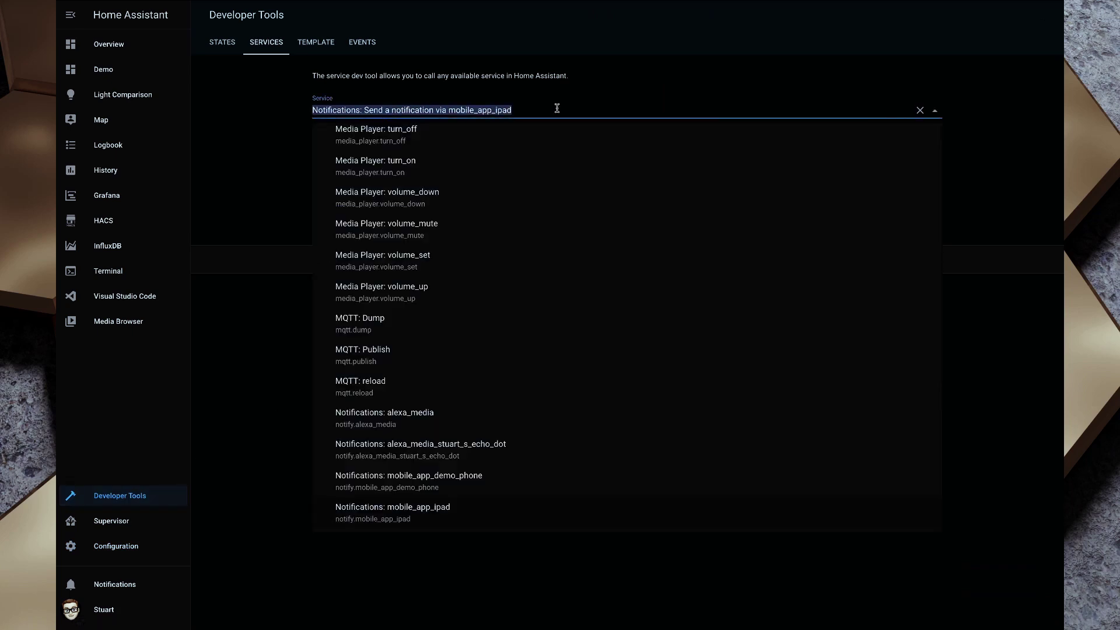
pyautogui.write('noti')
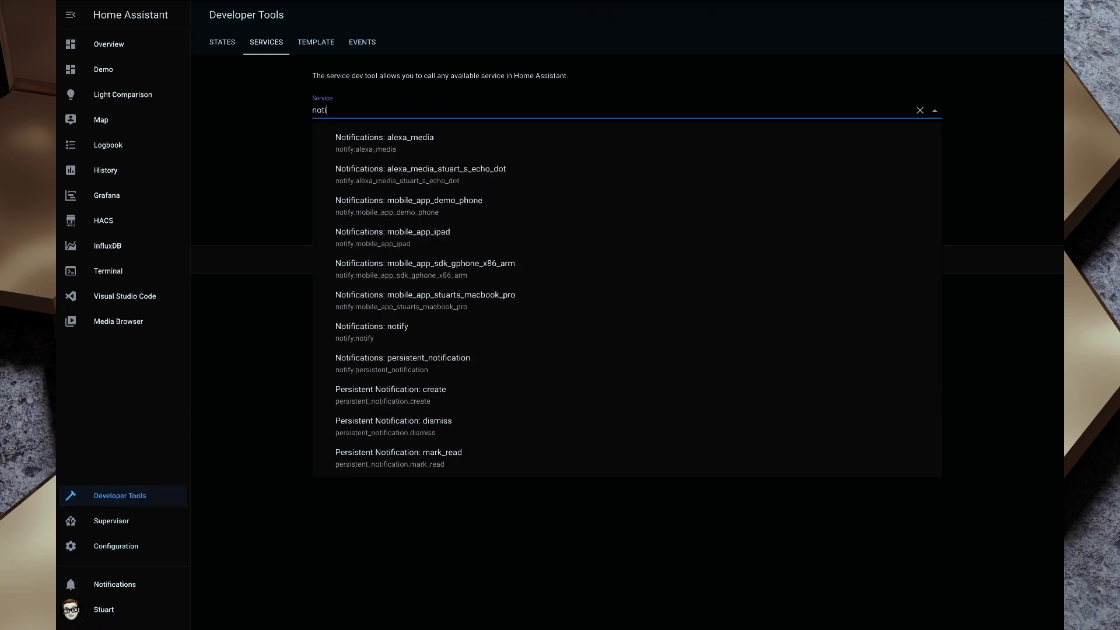
pyautogui.write('fy')
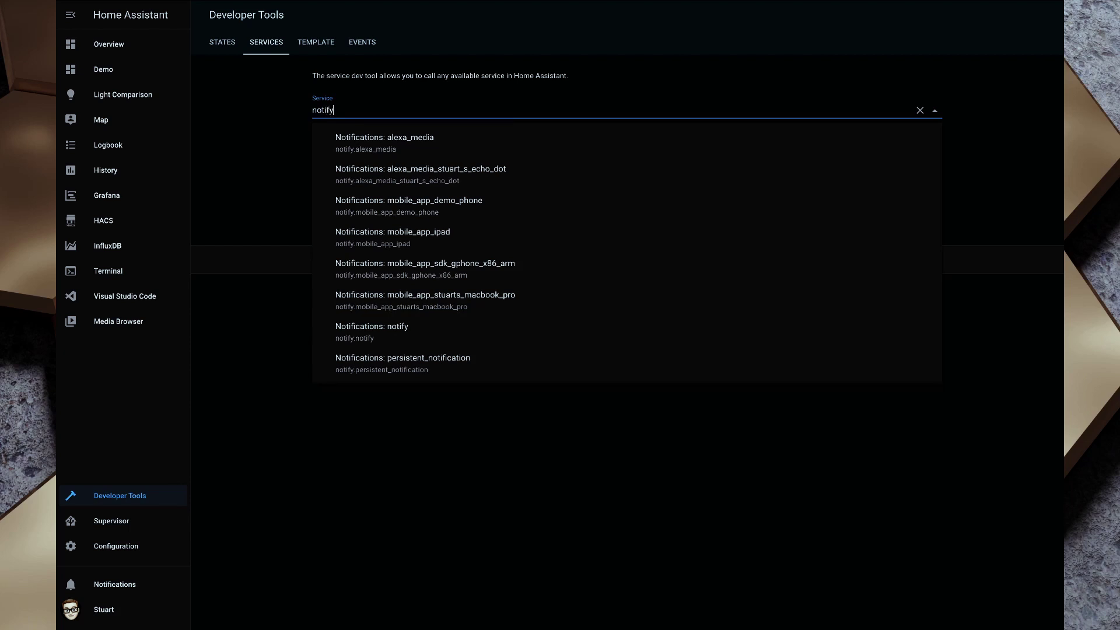
pyautogui.click(371, 143)
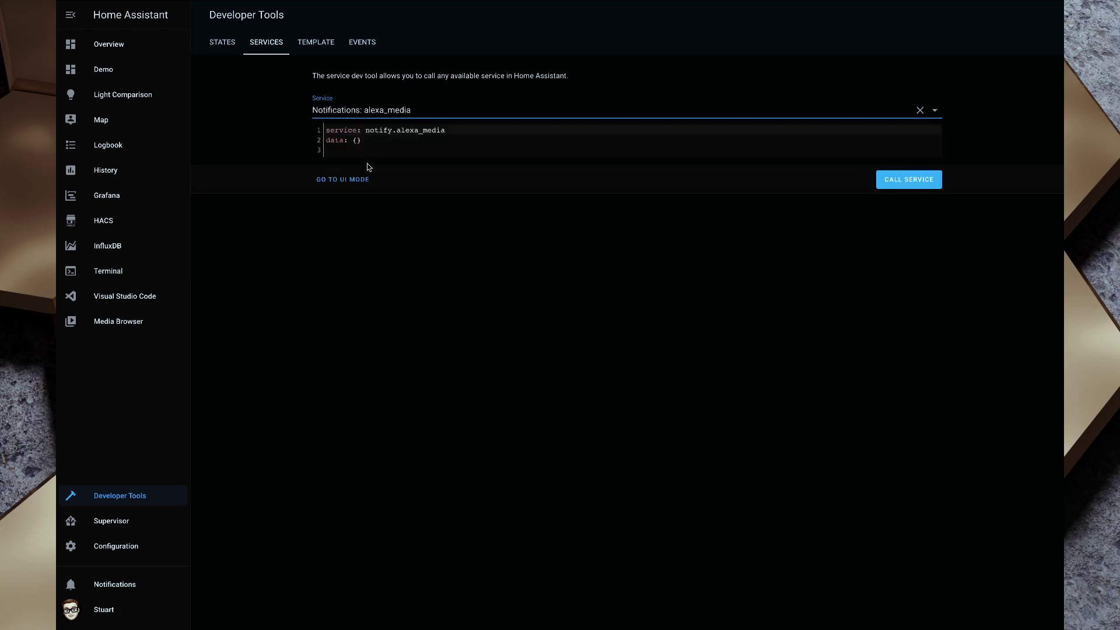
pyautogui.click(355, 179)
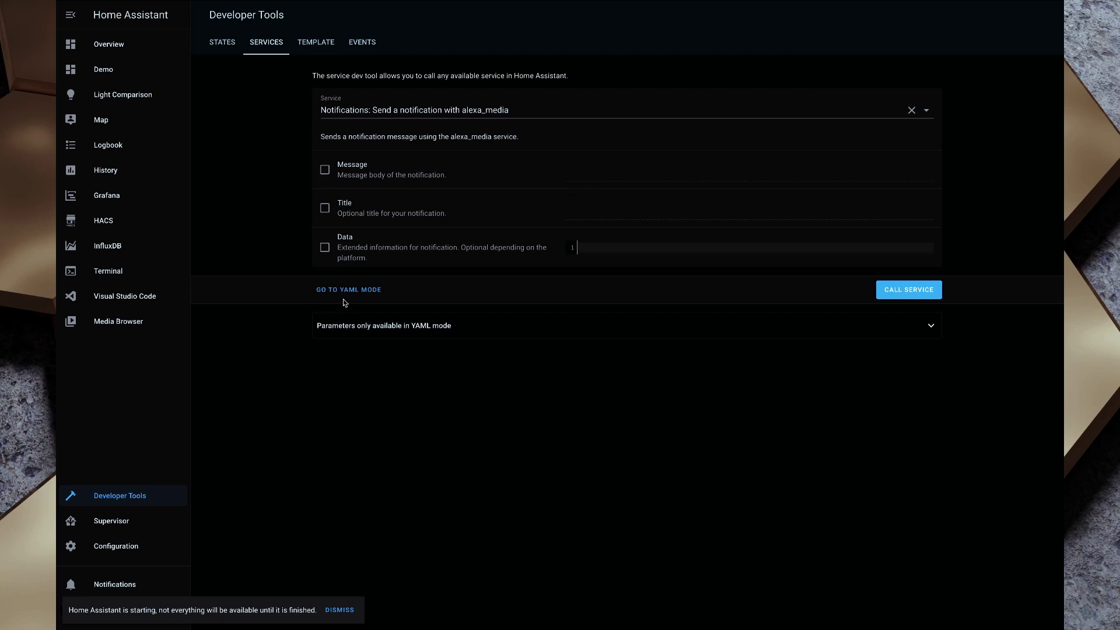
pyautogui.click(931, 326)
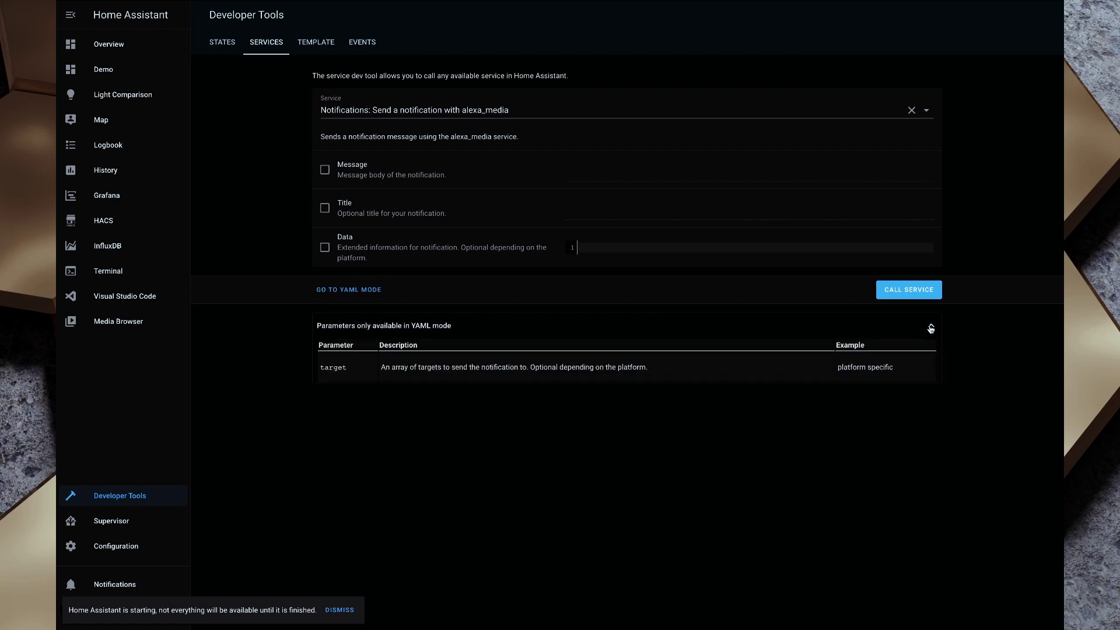
# Step: Switch the alexa_media service call to YAML mode, fill in the example data and remove the title line
pyautogui.click(351, 291)
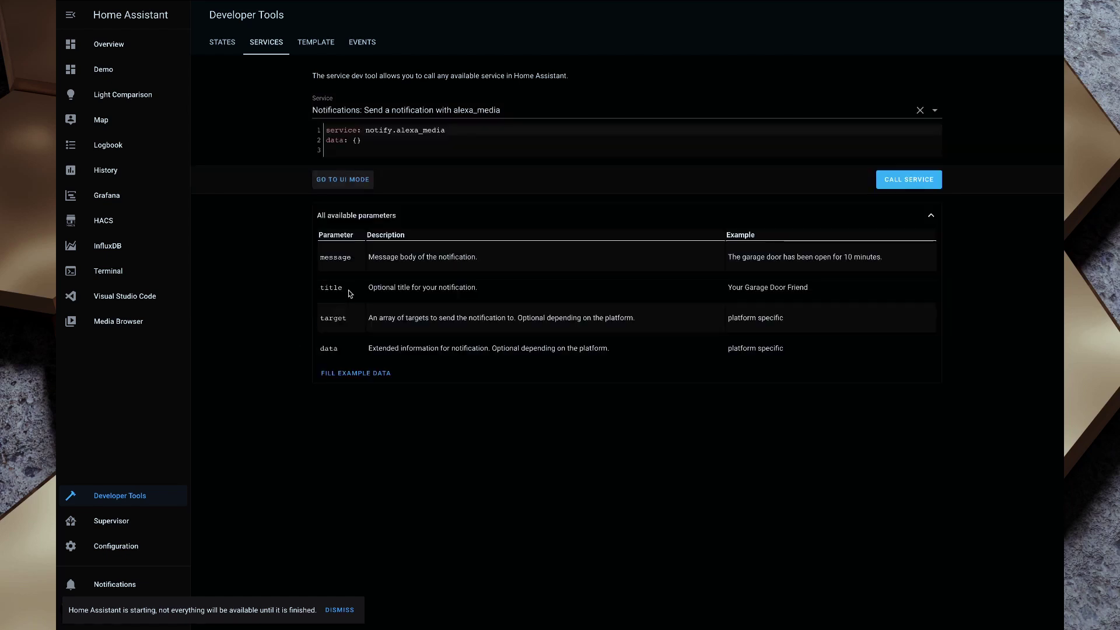
pyautogui.click(346, 375)
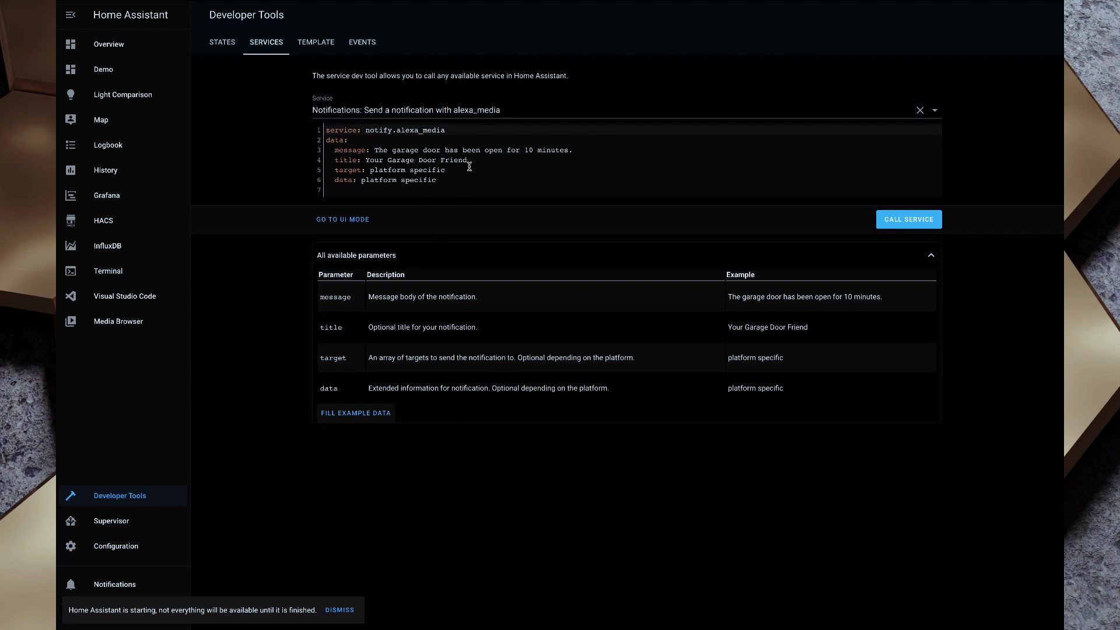
pyautogui.moveTo(467, 161); pyautogui.dragTo(318, 158)
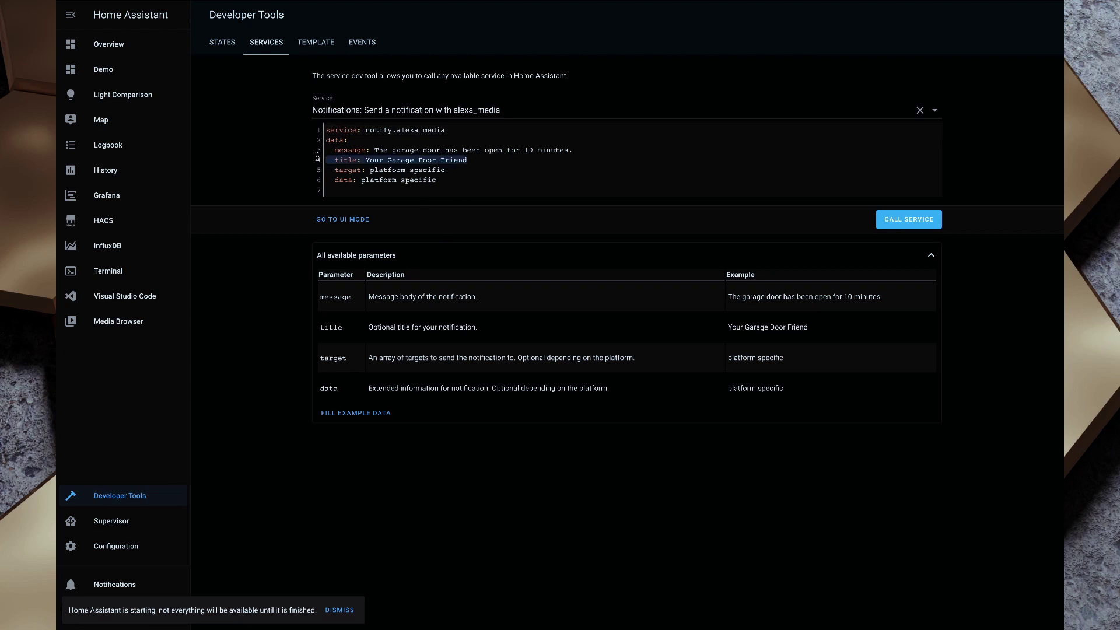
pyautogui.press('BackSpace')
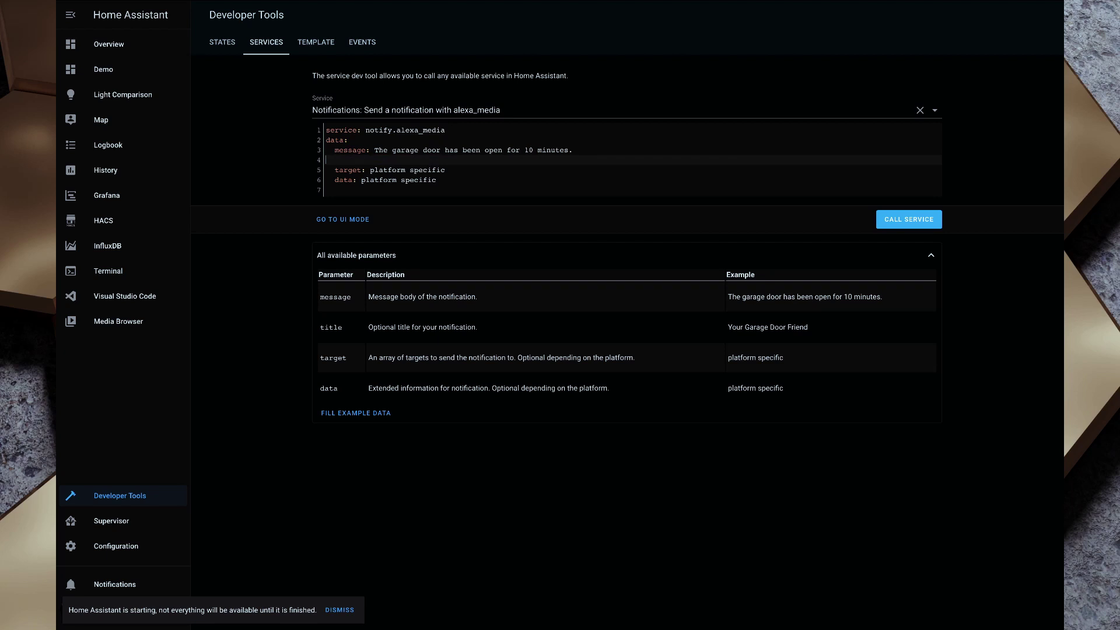
pyautogui.press('BackSpace')
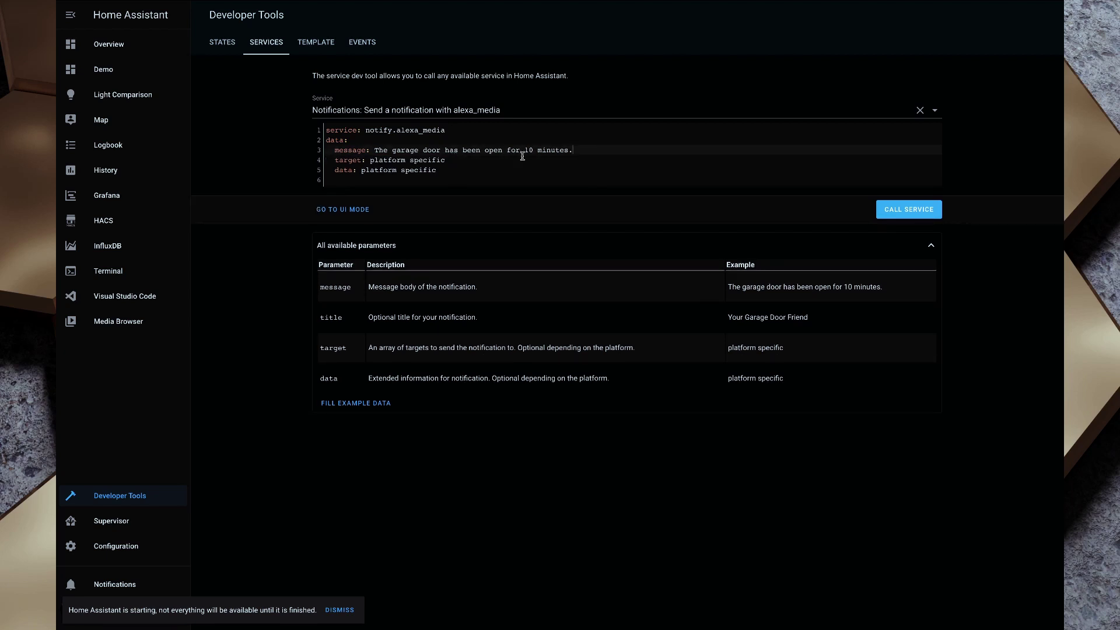
# Step: Replace the example message text with "Welcome to the Hive"
pyautogui.moveTo(578, 151); pyautogui.dragTo(376, 150)
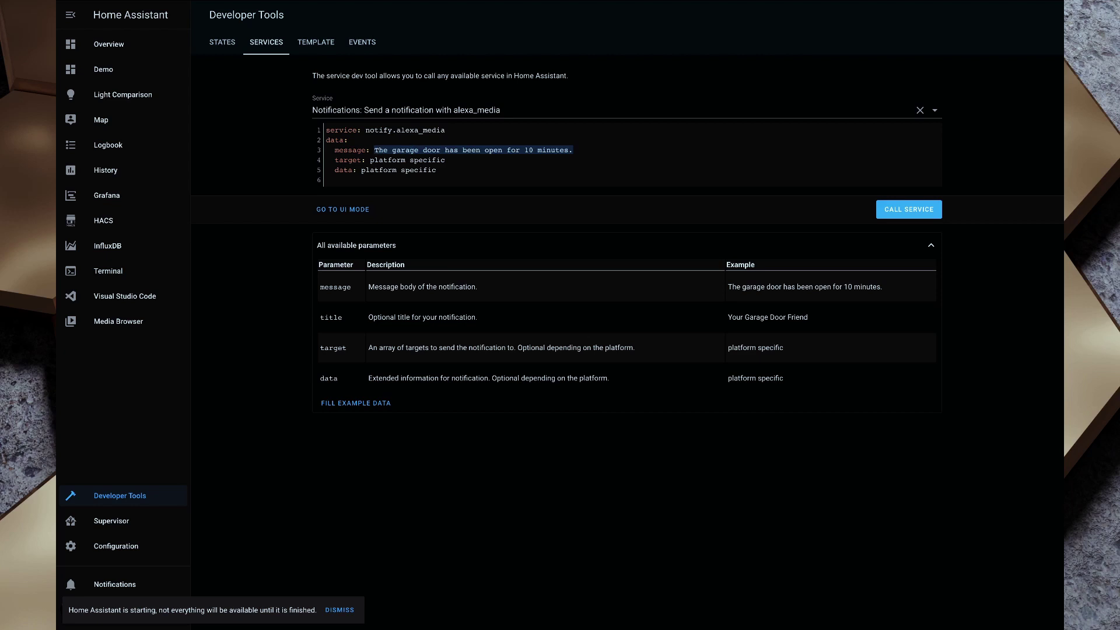
pyautogui.write('Welcome to the Hive')
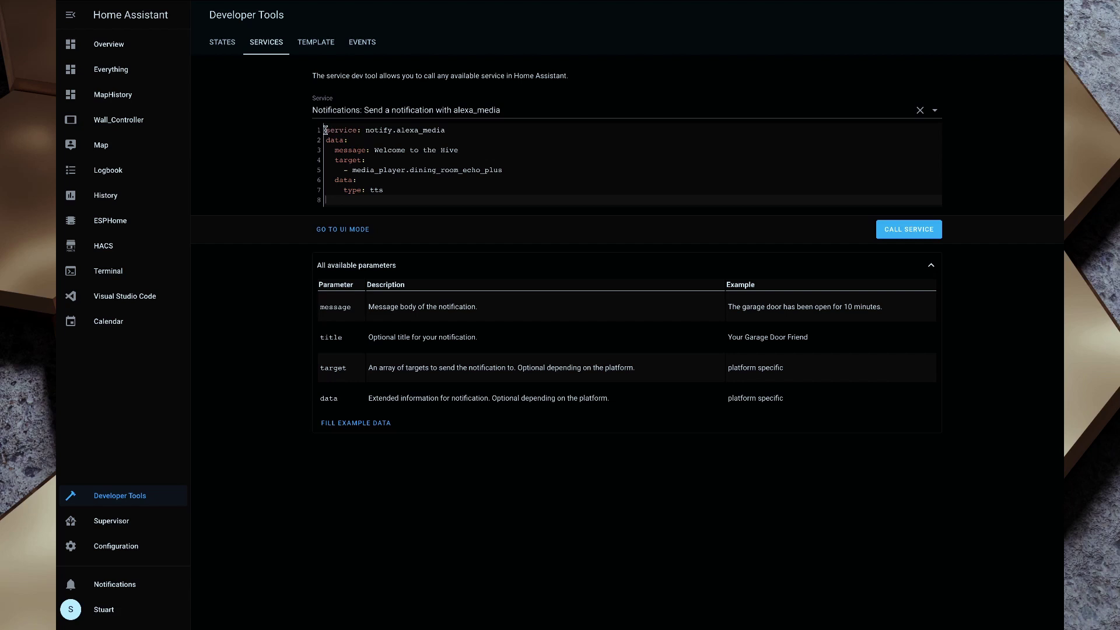
# Step: Add media_player.office_echo_dot as a second target below media_player.dining_room_echo_plus in the service YAML
pyautogui.moveTo(325, 130); pyautogui.dragTo(482, 126)
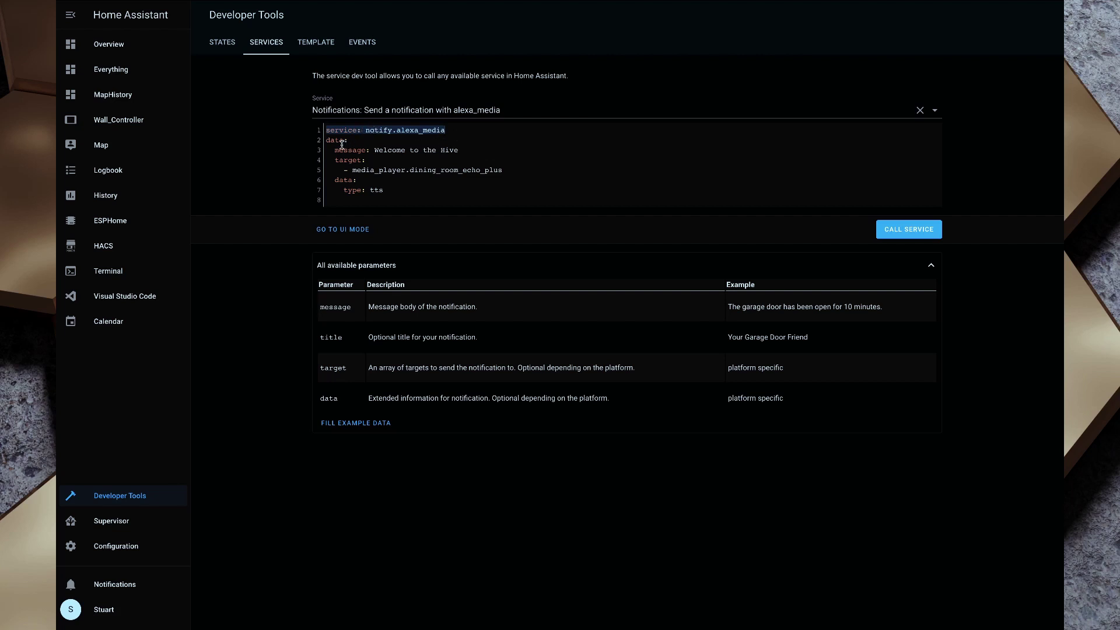
pyautogui.moveTo(326, 143); pyautogui.dragTo(482, 150)
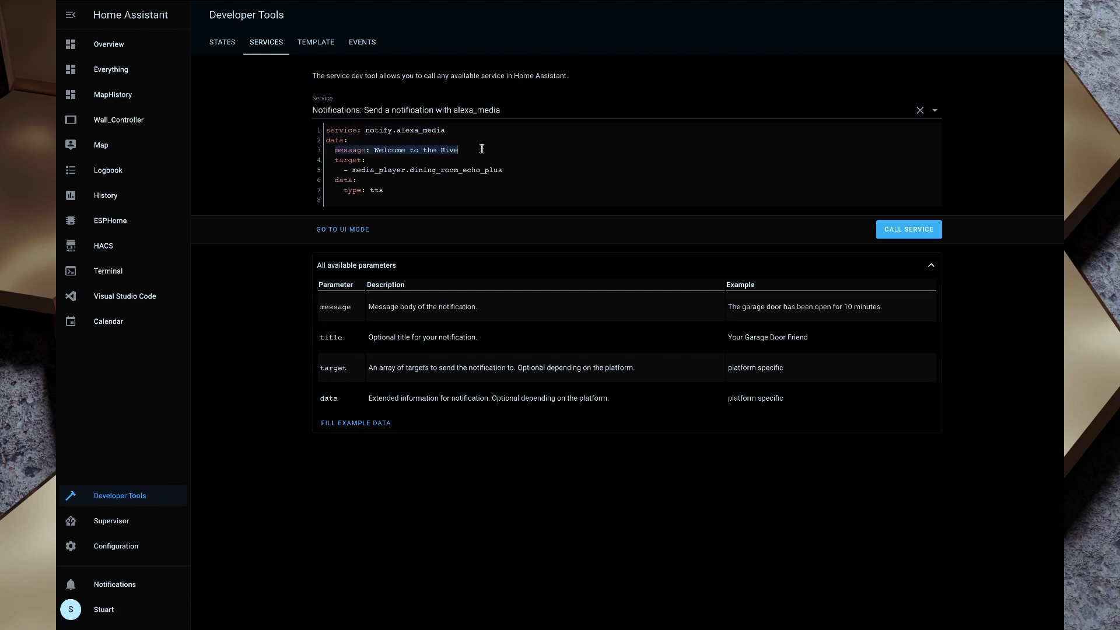
pyautogui.moveTo(335, 160); pyautogui.dragTo(471, 161)
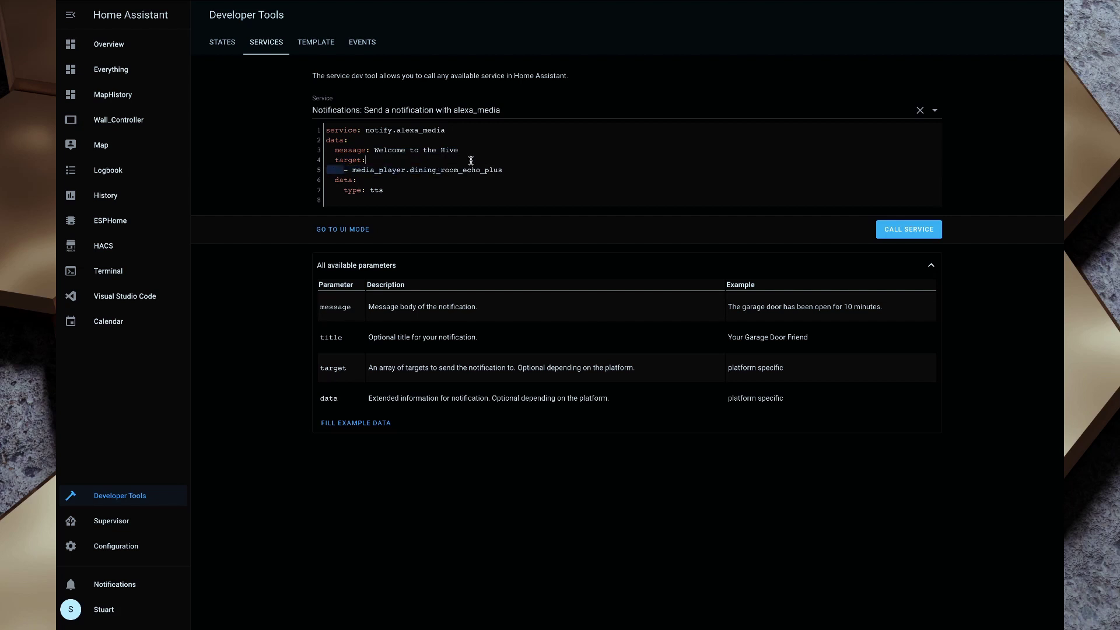
pyautogui.click(509, 161)
pyautogui.click(524, 171)
pyautogui.press('Return')
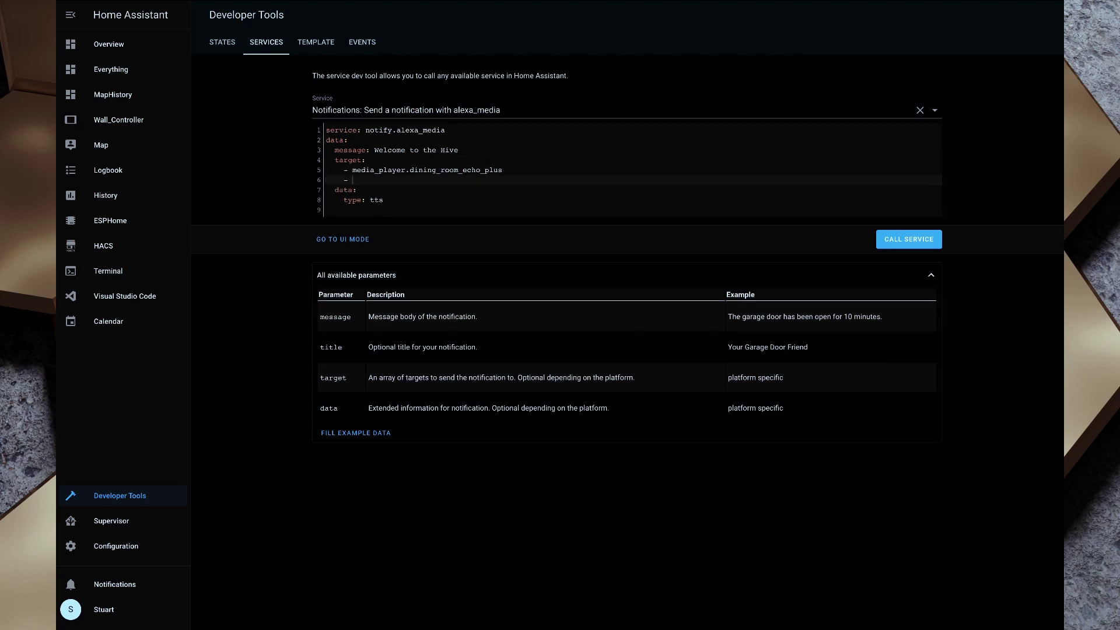
pyautogui.write('- medi')
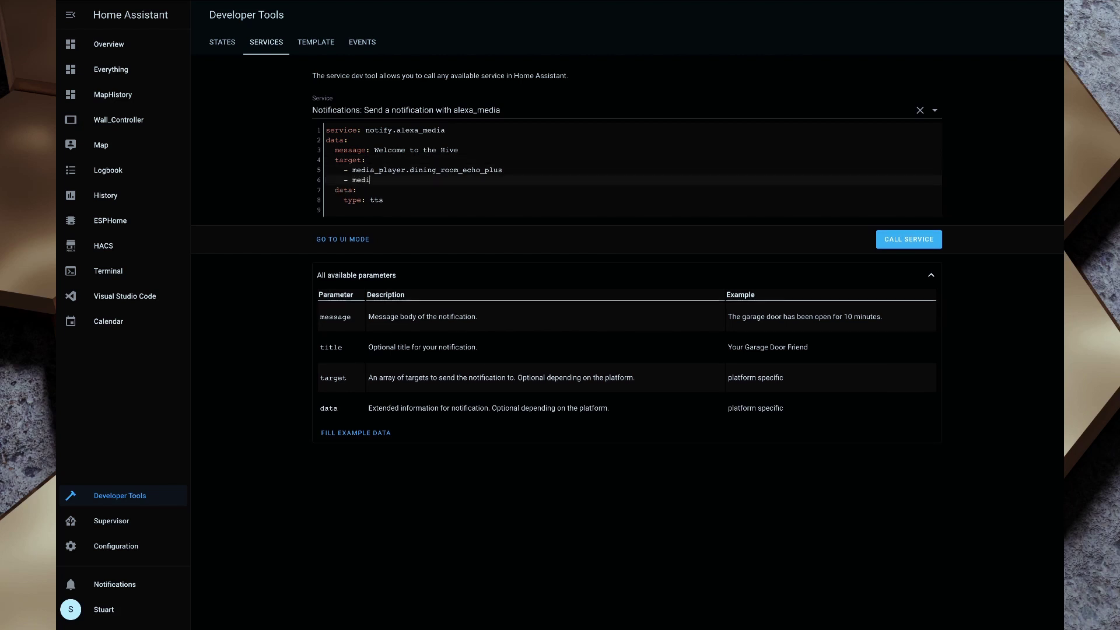
pyautogui.write('a_player.office_echo_')
pyautogui.write('dot')
# Step: Call the alexa_media notification service with the tts type for both targets
pyautogui.moveTo(334, 190); pyautogui.dragTo(383, 200)
pyautogui.click(383, 199)
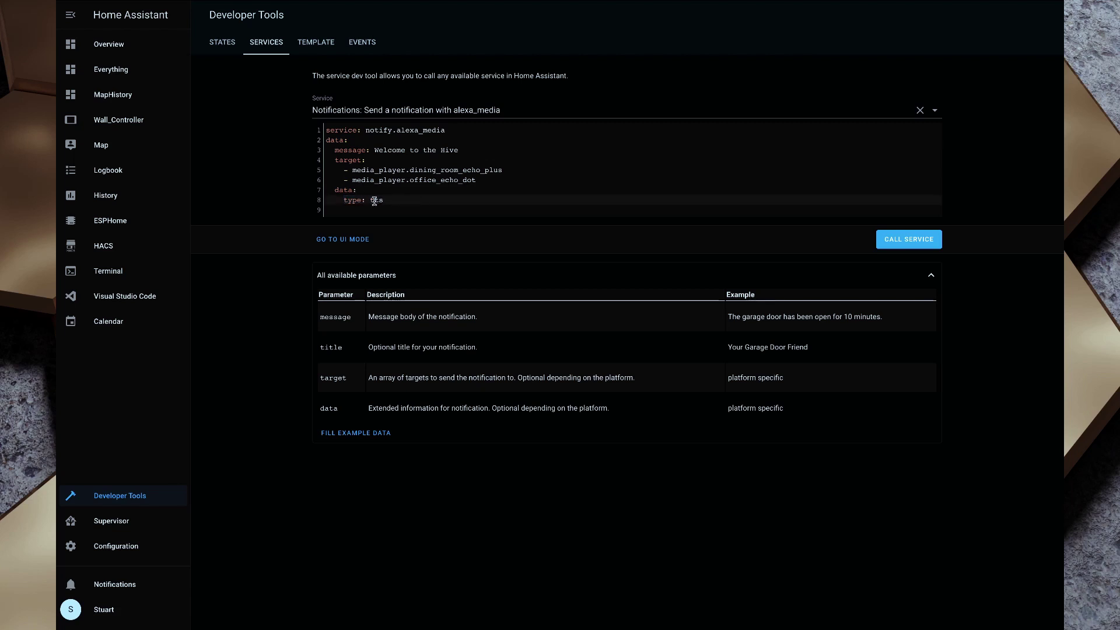
pyautogui.click(905, 245)
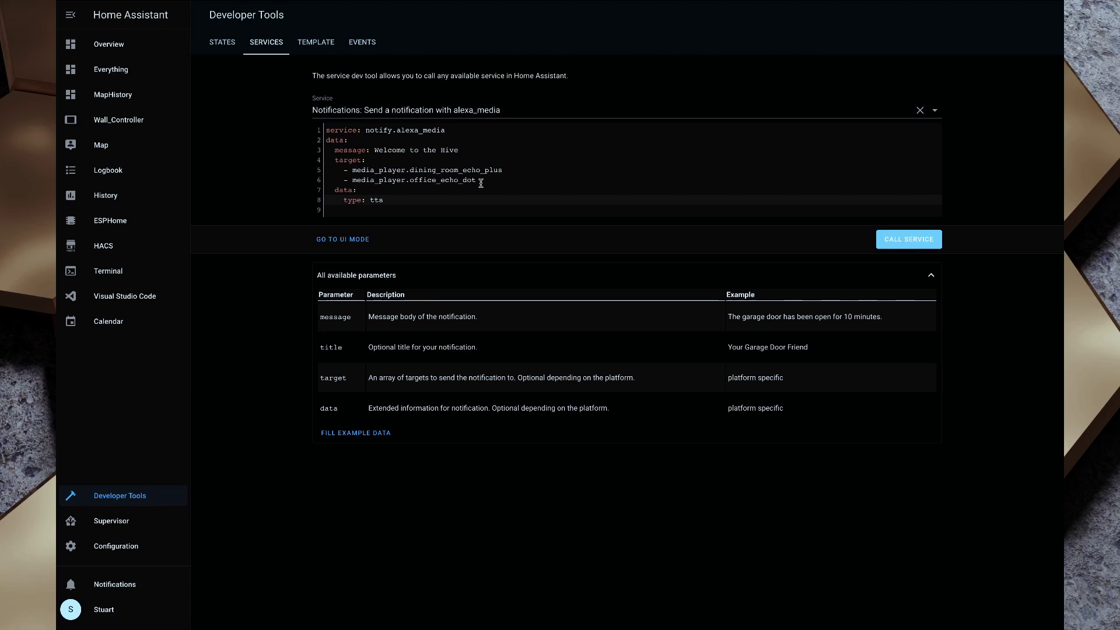
# Step: Change the notification data type to announce and call the service again
pyautogui.click(417, 199)
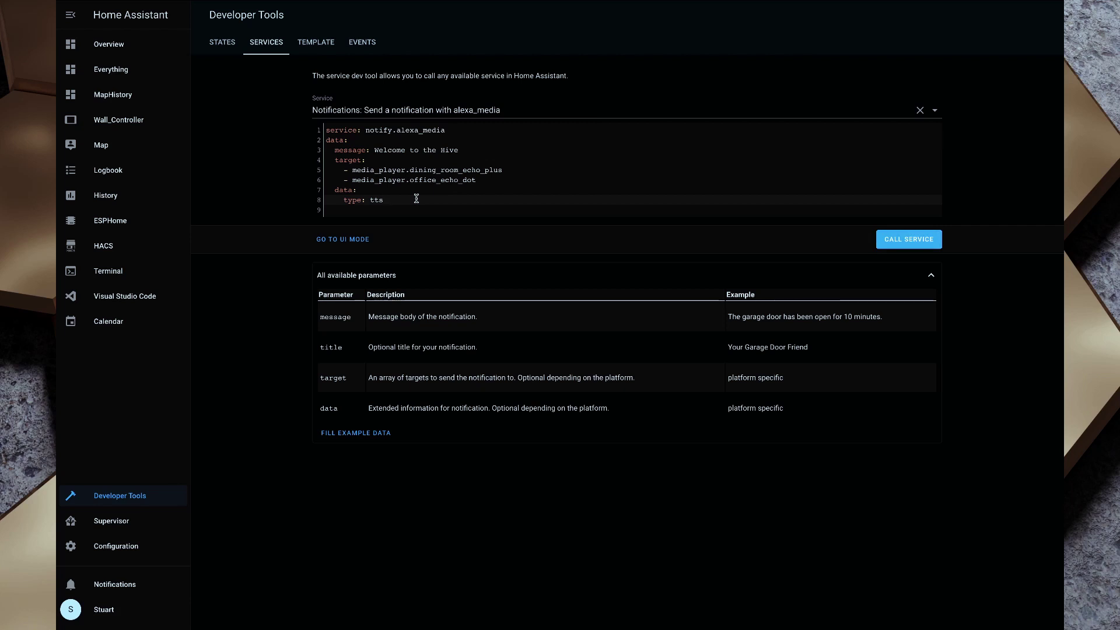
pyautogui.press('BackSpace')
pyautogui.press('BackSpace')
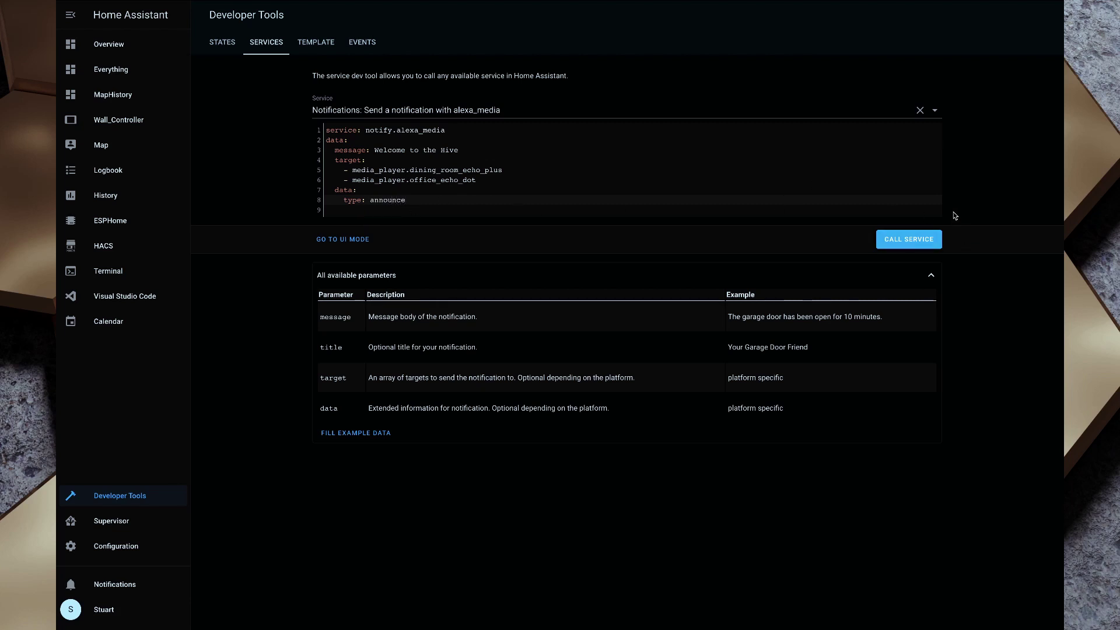
pyautogui.click(906, 238)
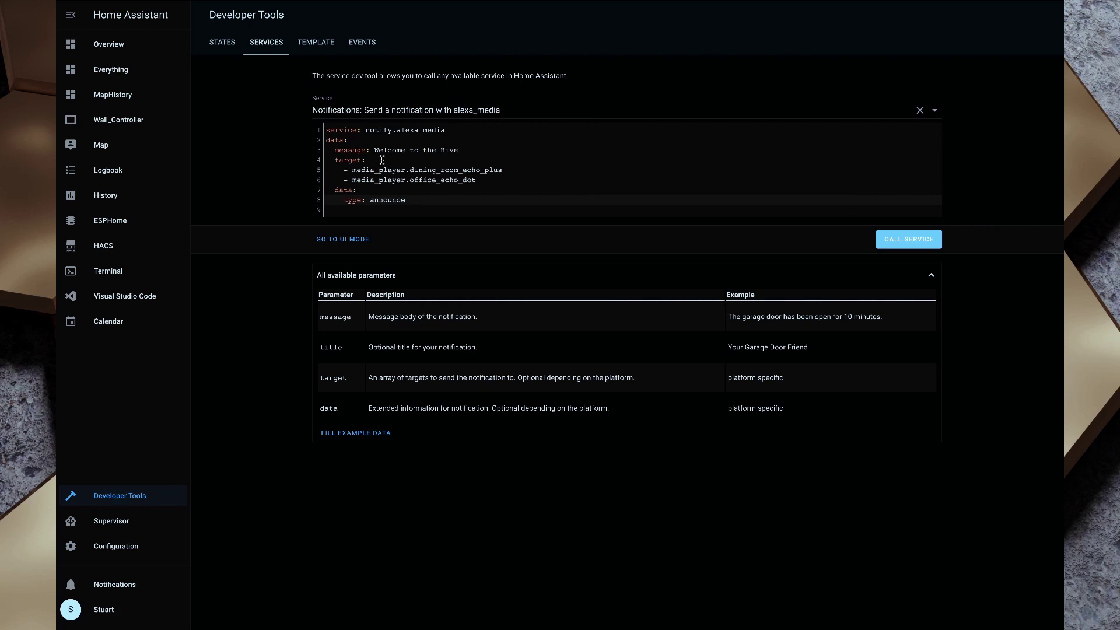
# Step: Examine the target list with the two Echo media players in the service YAML
pyautogui.moveTo(496, 181); pyautogui.dragTo(367, 169)
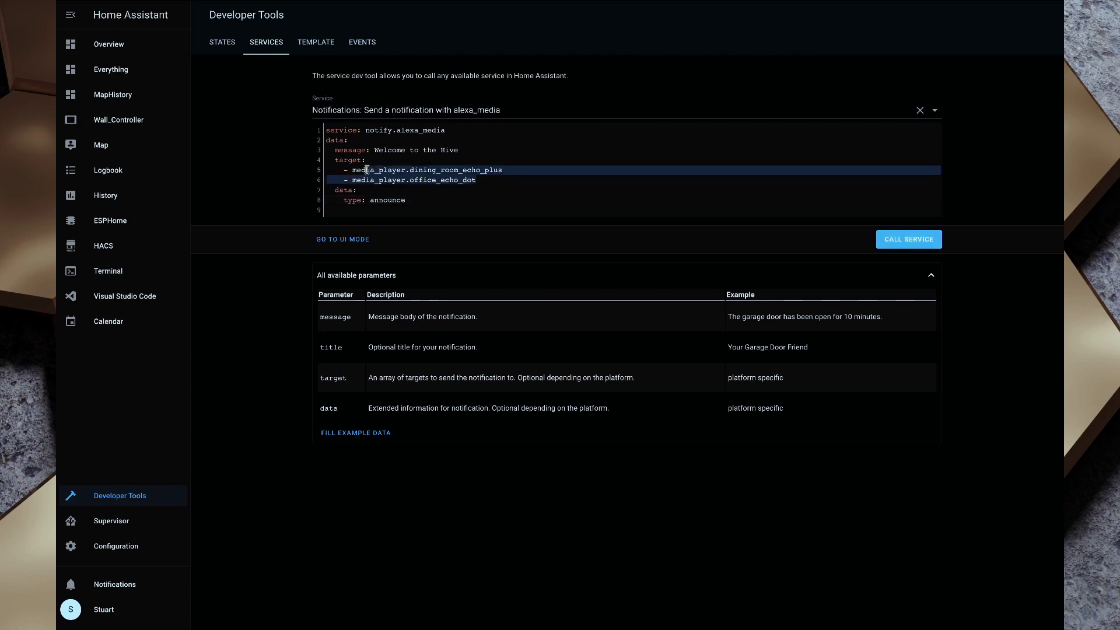
pyautogui.click(483, 182)
pyautogui.click(426, 202)
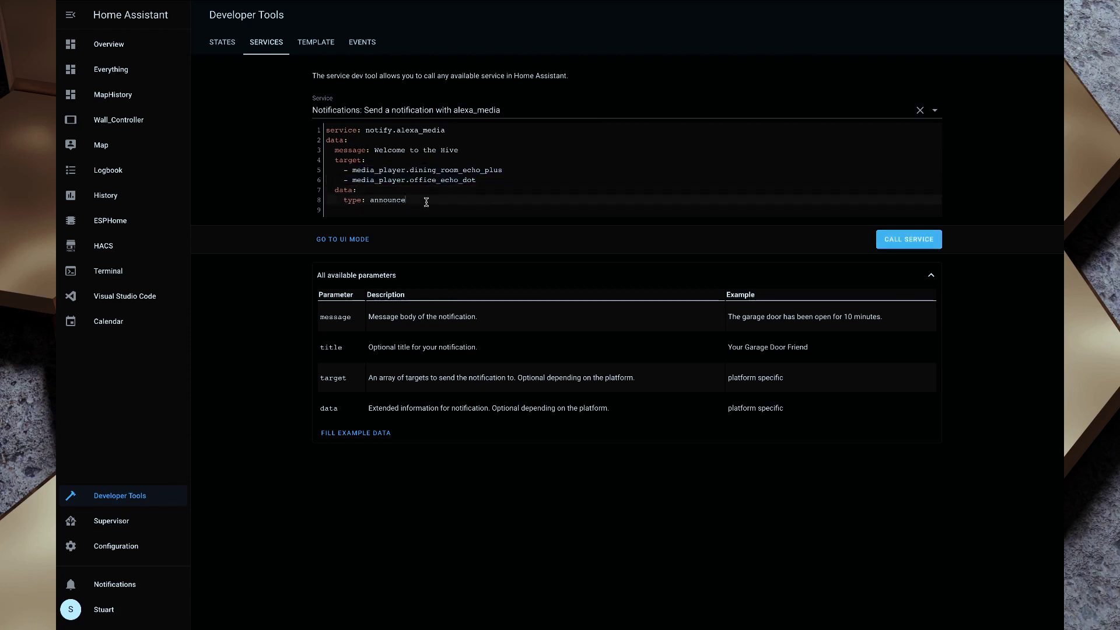
pyautogui.doubleClick(427, 202)
pyautogui.moveTo(504, 181); pyautogui.dragTo(345, 170)
pyautogui.click(508, 183)
pyautogui.moveTo(476, 181); pyautogui.dragTo(351, 180)
pyautogui.click(490, 180)
pyautogui.moveTo(490, 180); pyautogui.dragTo(351, 169)
pyautogui.click(532, 192)
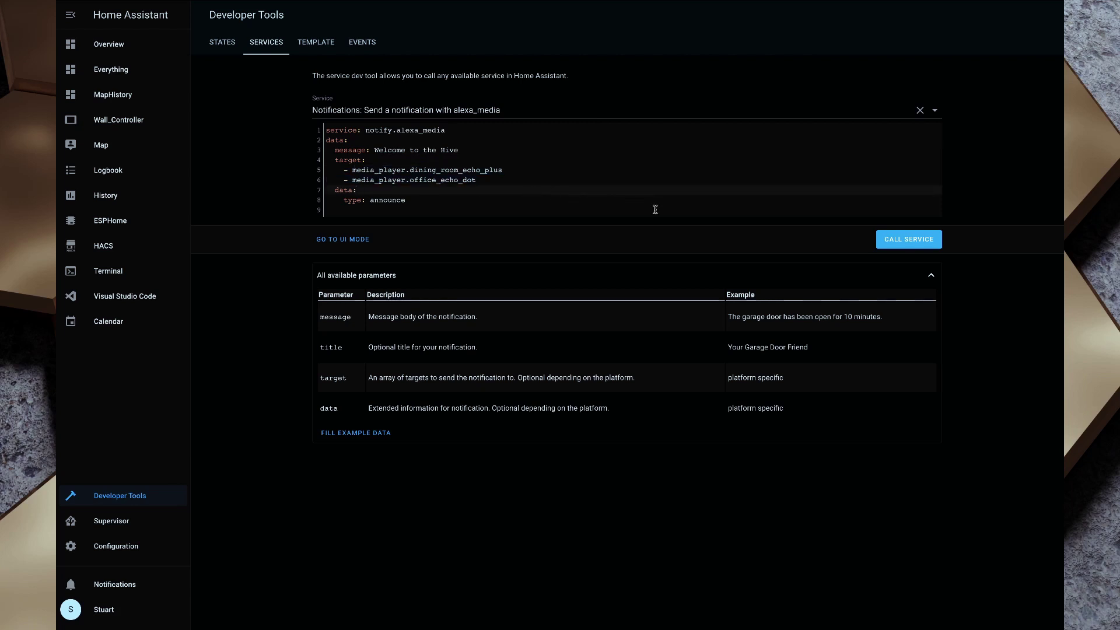
pyautogui.click(491, 182)
pyautogui.press('Return')
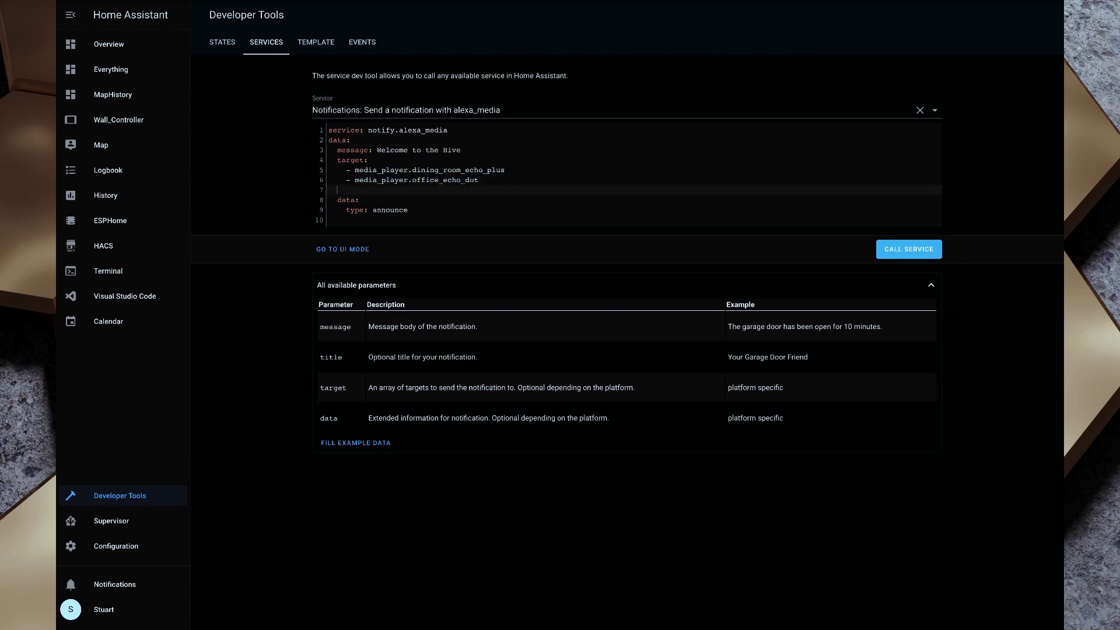
pyautogui.press('BackSpace')
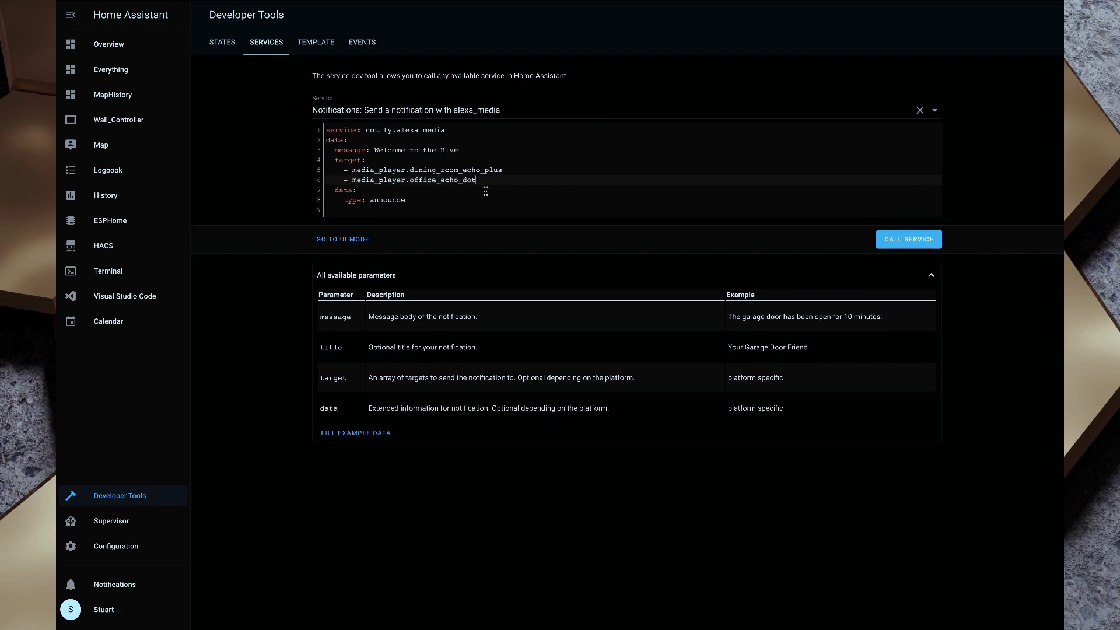
# Step: Select the entire alexa_media service call YAML
pyautogui.click(392, 211)
pyautogui.moveTo(393, 211); pyautogui.dragTo(318, 127)
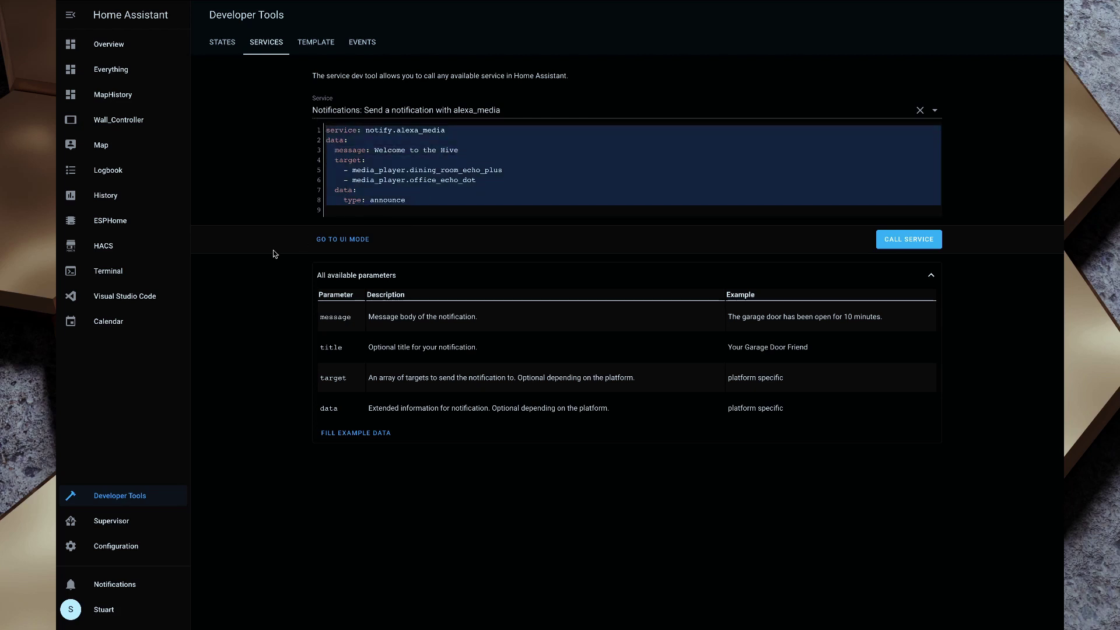
# Step: Open the Announce on Doorbell press automation for editing and enable it
pyautogui.click(128, 549)
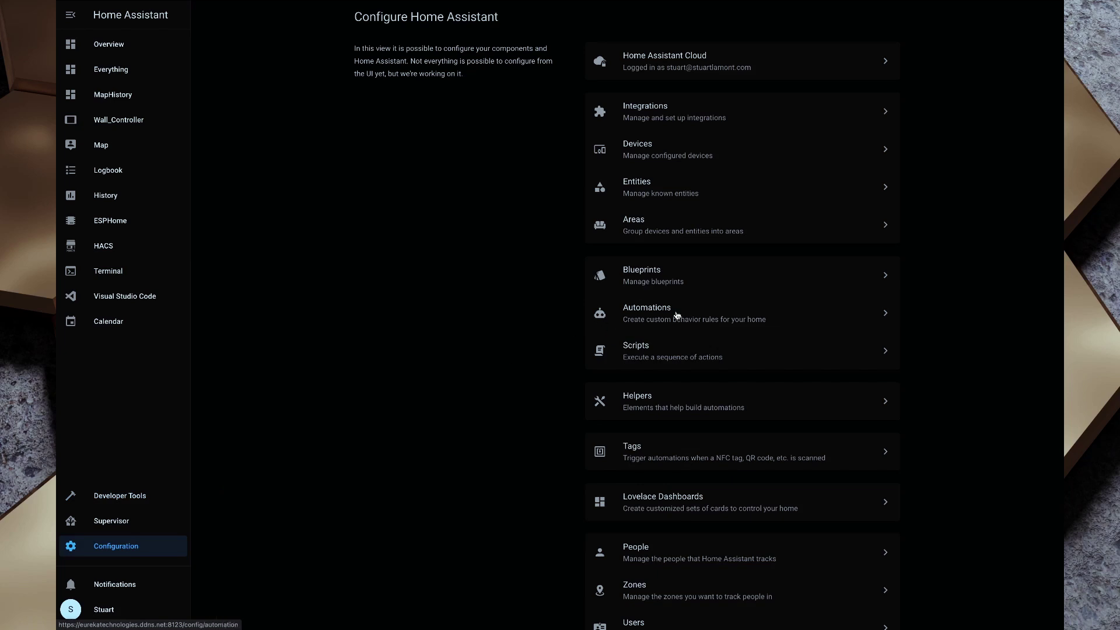
pyautogui.click(704, 316)
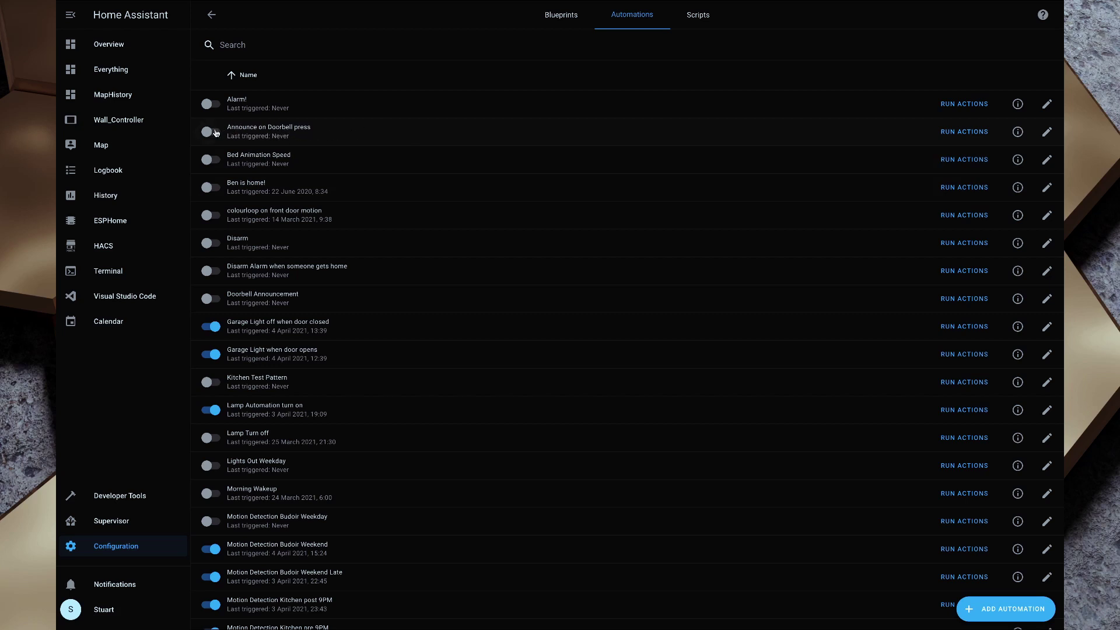
pyautogui.click(1048, 133)
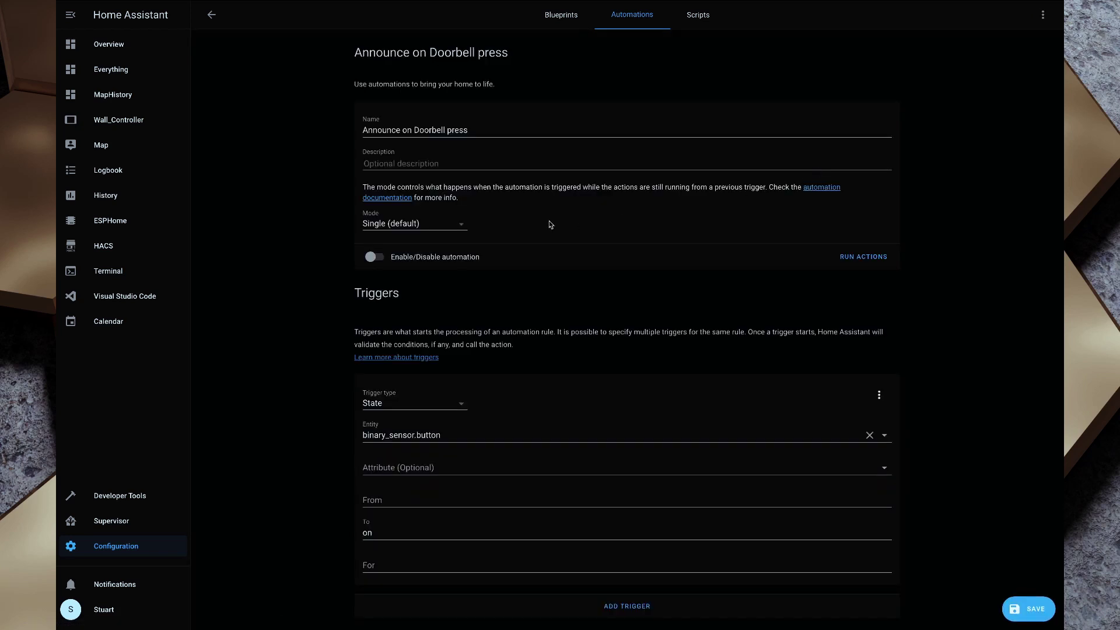
pyautogui.click(385, 265)
# Step: Examine the doorbell automation's state trigger and the message and data of its notify.alexa_media action
pyautogui.scroll(-4, 772, 261)
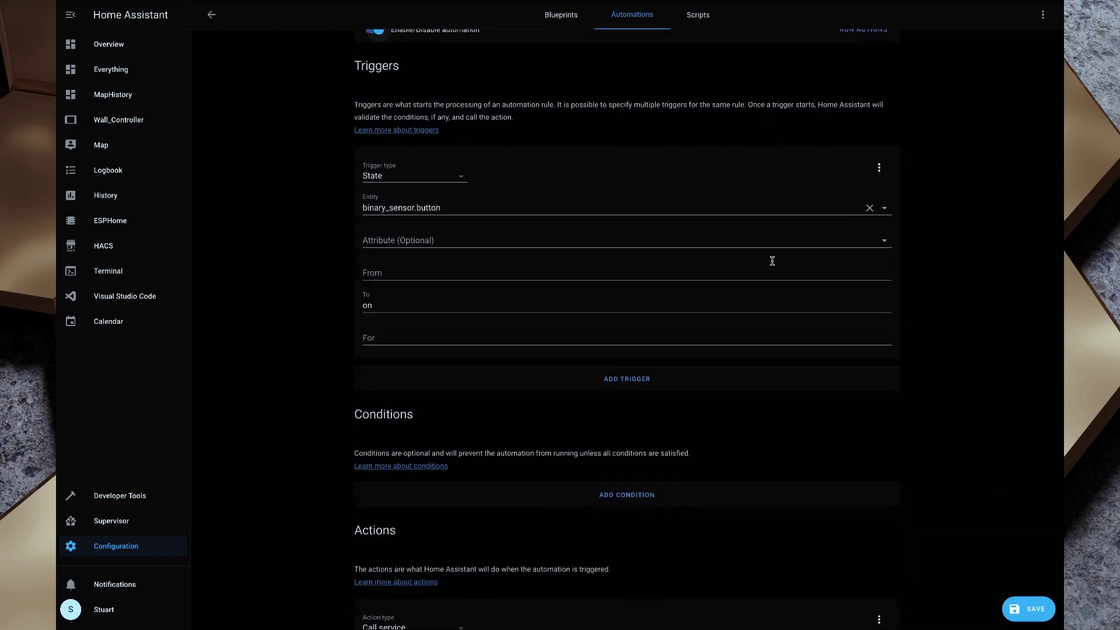
pyautogui.scroll(-4, 771, 261)
pyautogui.scroll(8, 772, 261)
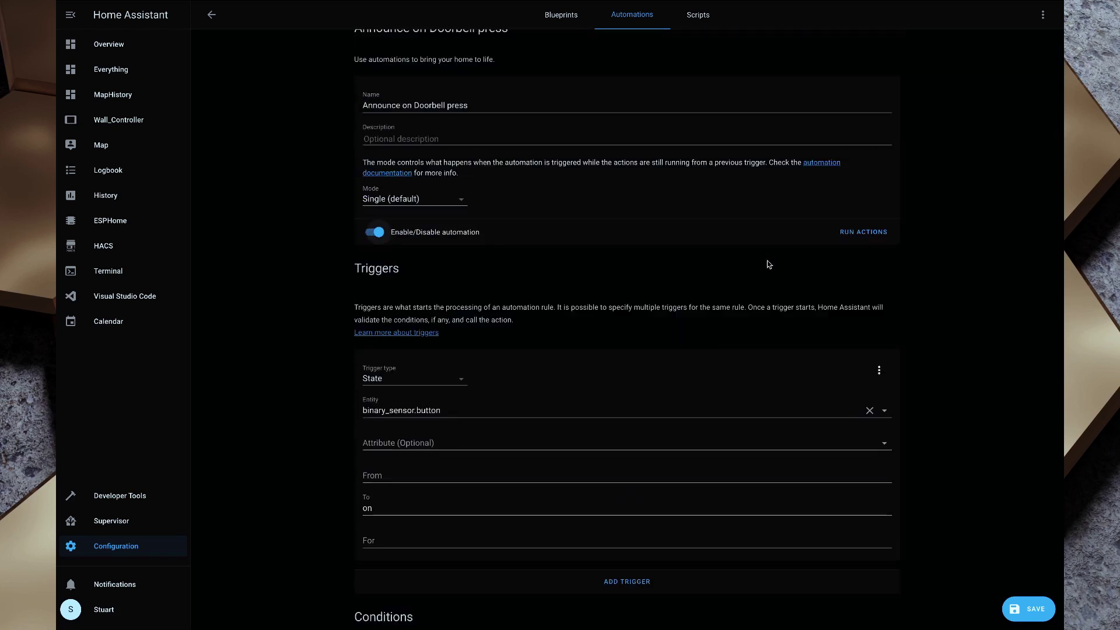
pyautogui.scroll(-1, 768, 264)
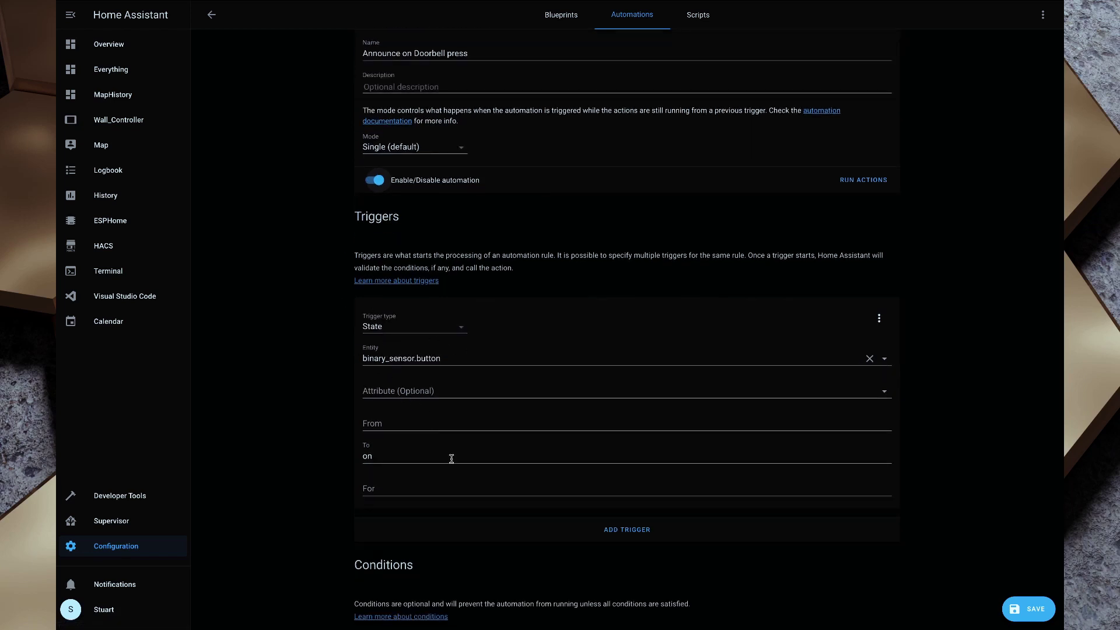
pyautogui.doubleClick(368, 456)
pyautogui.scroll(-3, 549, 437)
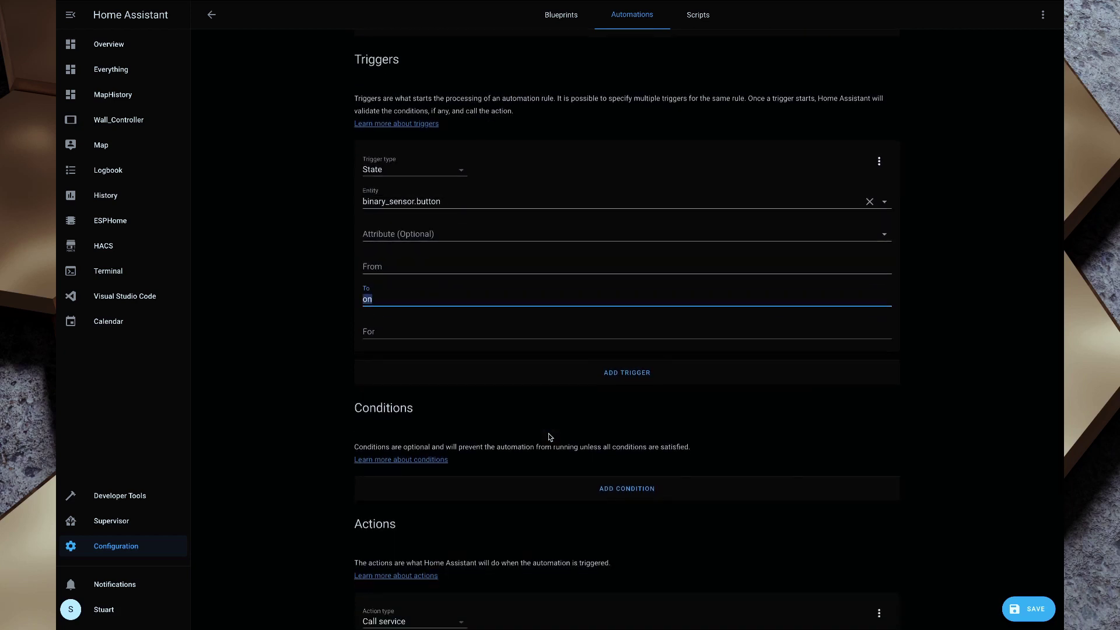
pyautogui.scroll(-4, 549, 436)
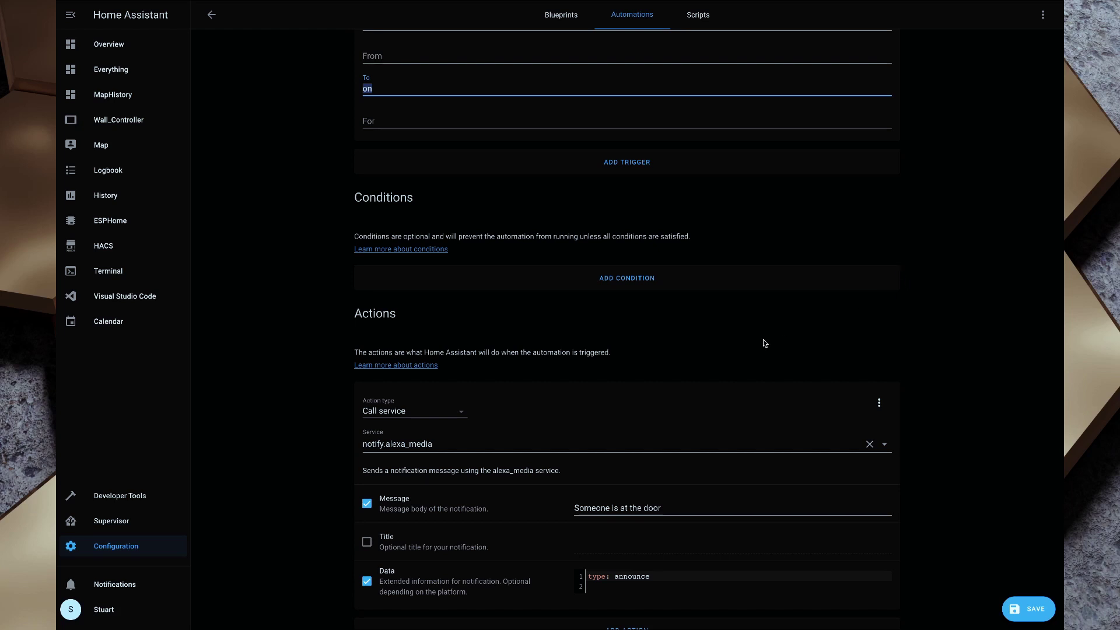
pyautogui.scroll(-1, 721, 244)
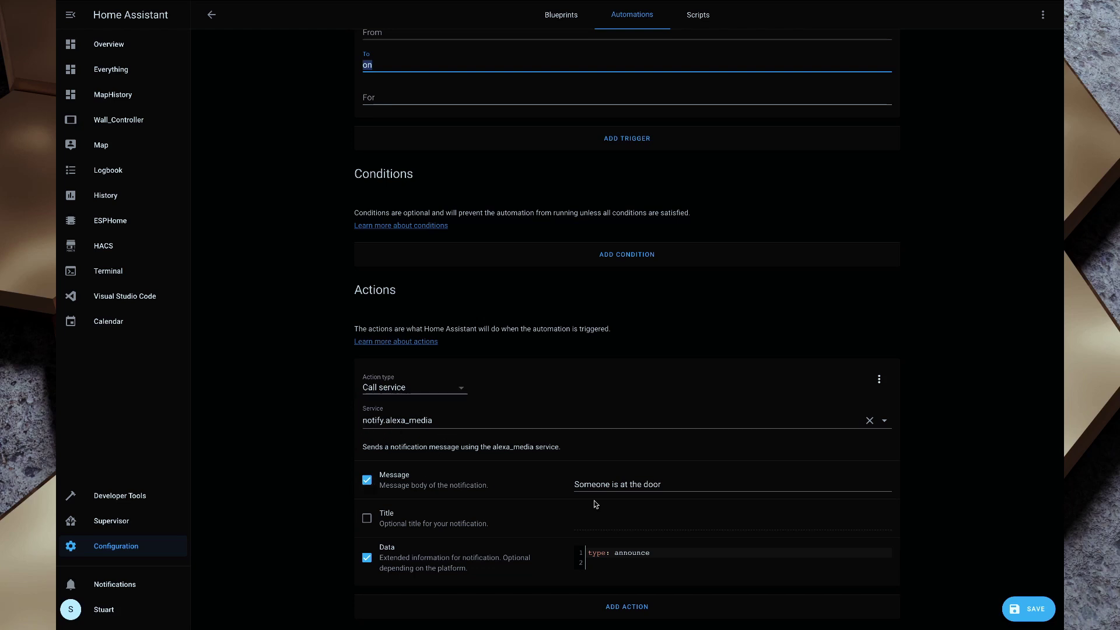
pyautogui.click(699, 486)
pyautogui.hotkey('ctrl', 'a')
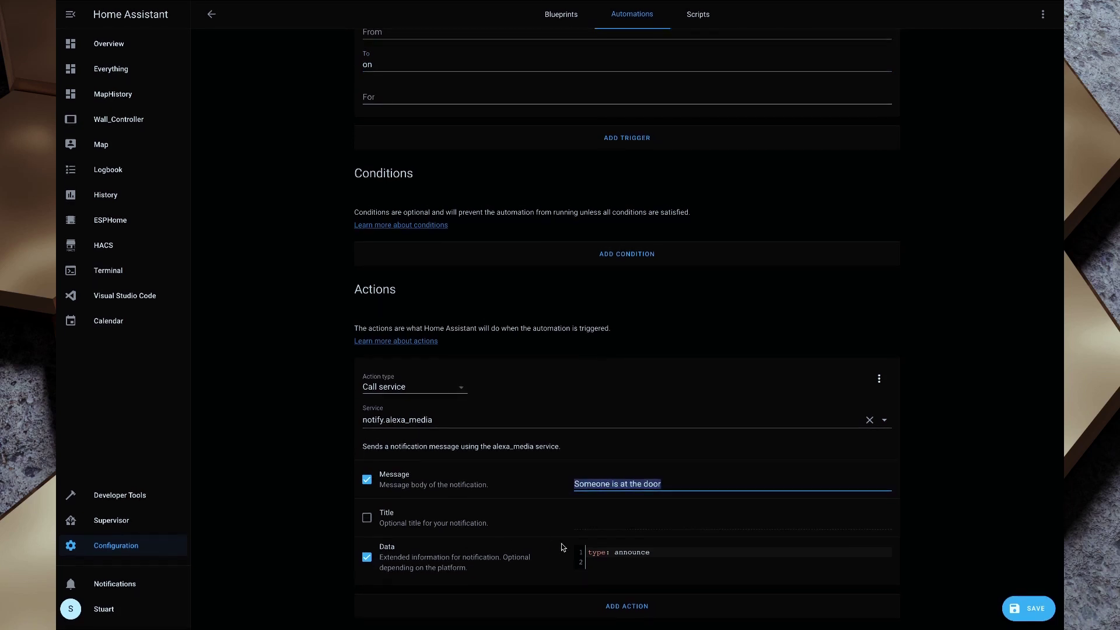
pyautogui.moveTo(663, 554); pyautogui.dragTo(579, 557)
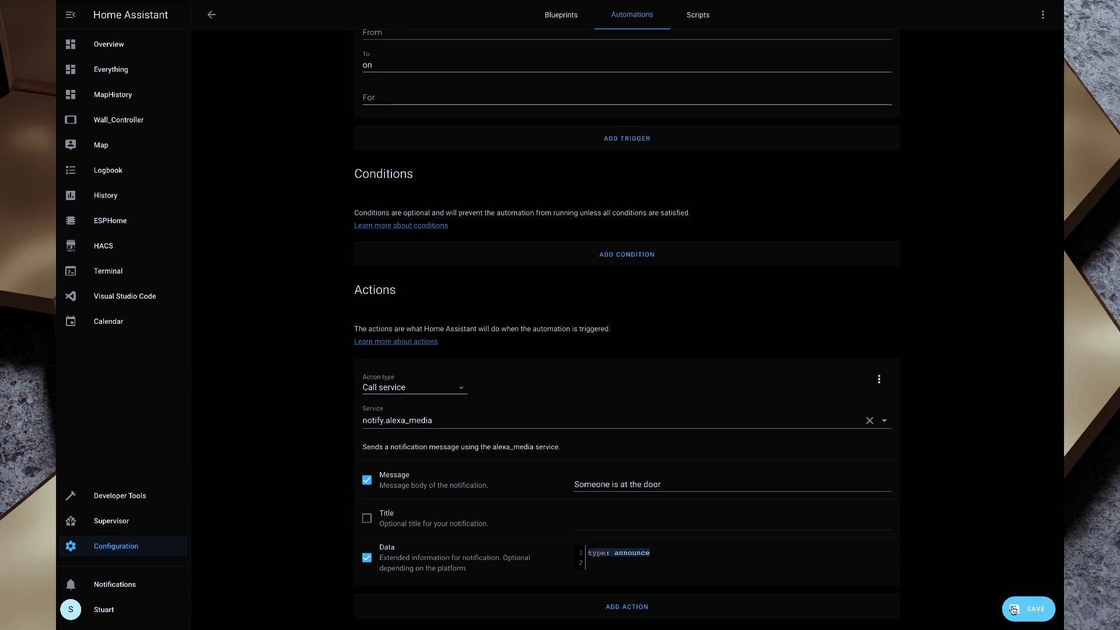
pyautogui.scroll(8, 1007, 356)
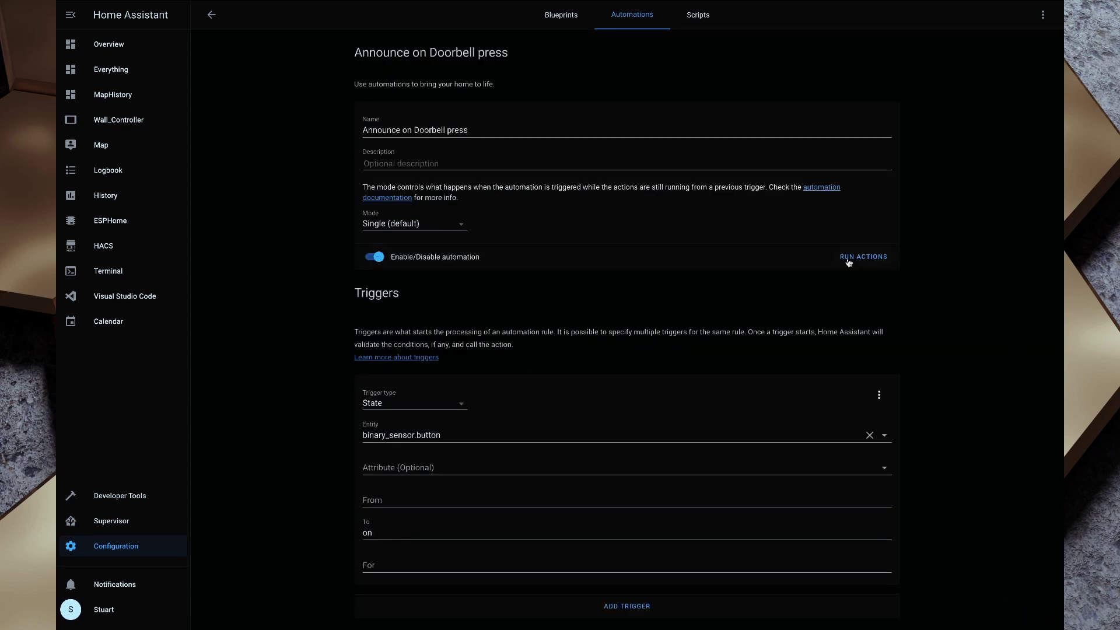
# Step: Run the doorbell automation's actions as a test and switch its notify.alexa_media action to YAML editing
pyautogui.click(873, 261)
pyautogui.scroll(-8, 914, 302)
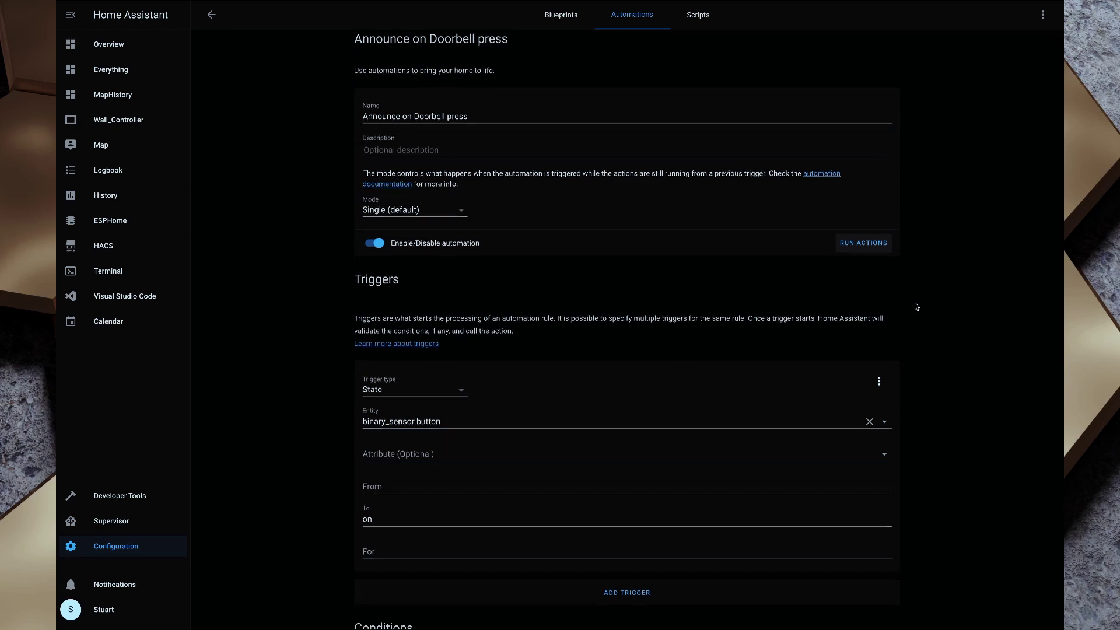
pyautogui.click(879, 379)
pyautogui.click(896, 411)
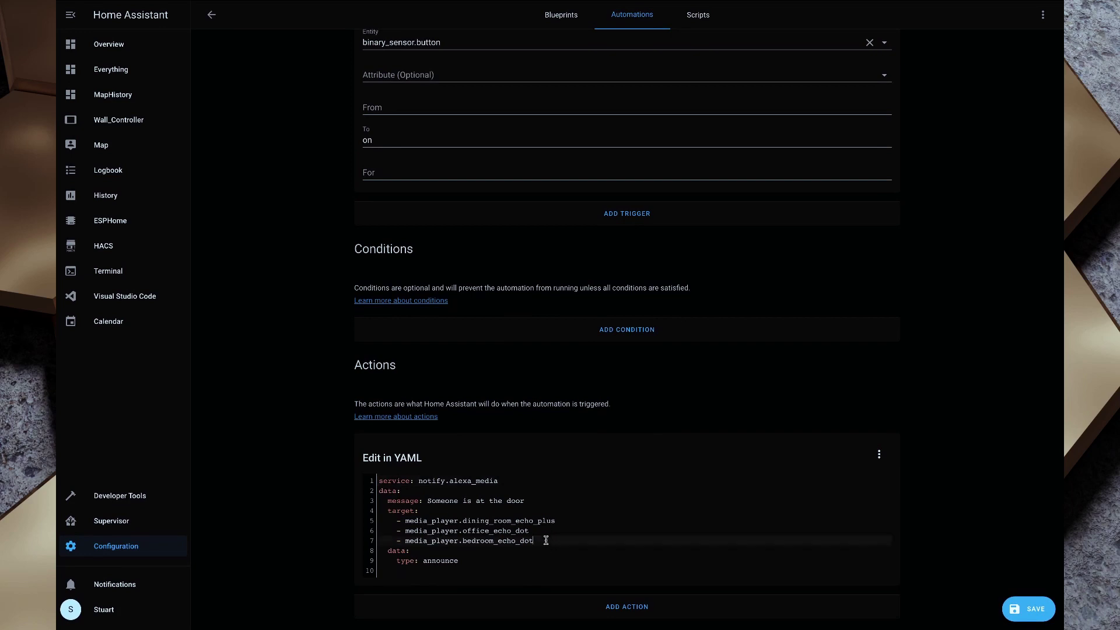
# Step: Examine the dining room, office and bedroom Echo media players in the target list of the notify action's YAML
pyautogui.moveTo(545, 542); pyautogui.dragTo(357, 511)
pyautogui.click(573, 541)
pyautogui.moveTo(545, 541); pyautogui.dragTo(370, 520)
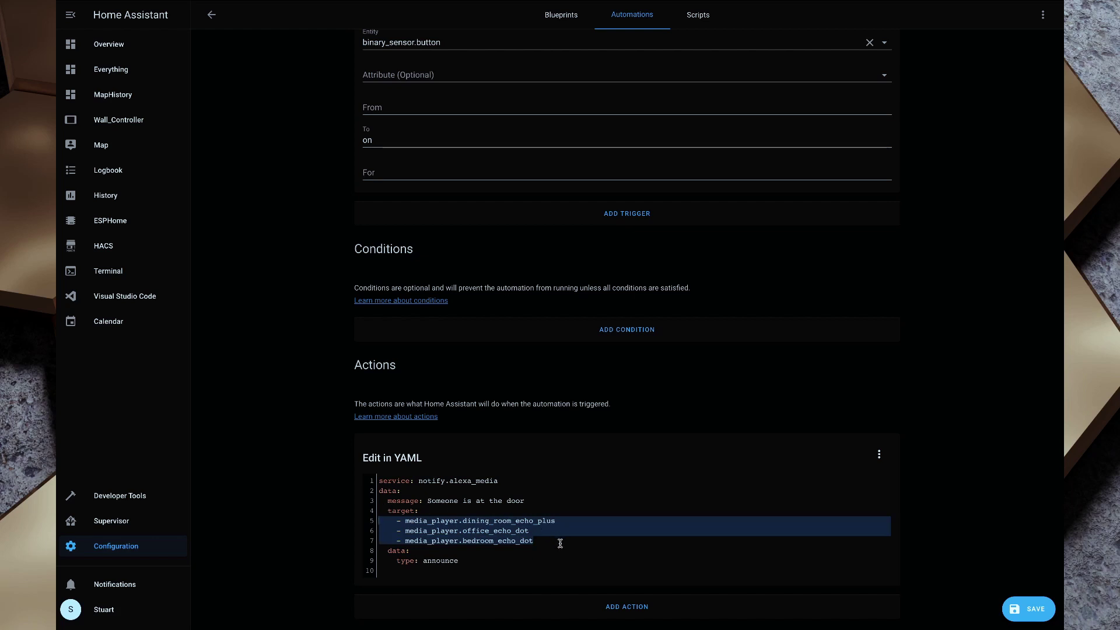
pyautogui.moveTo(560, 541); pyautogui.dragTo(373, 524)
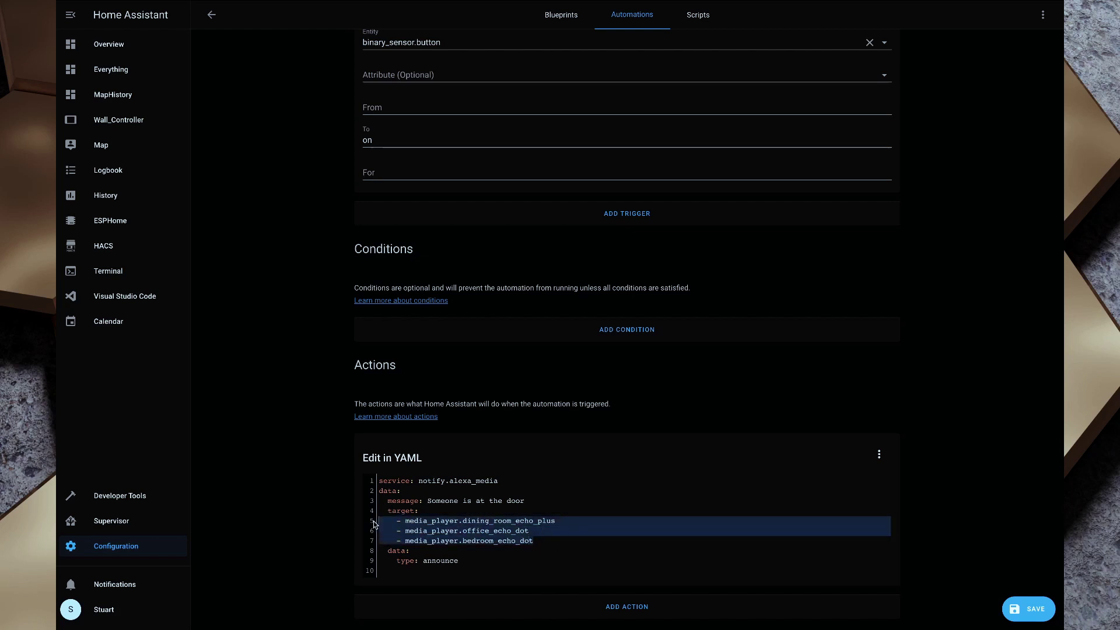
pyautogui.click(595, 532)
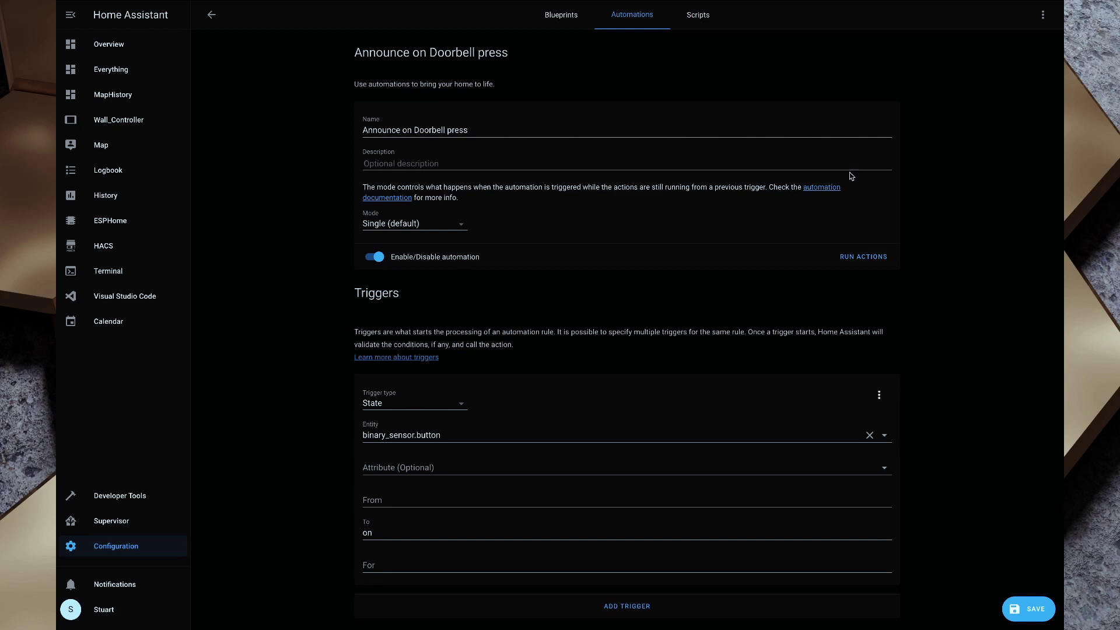
pyautogui.scroll(-1, 850, 297)
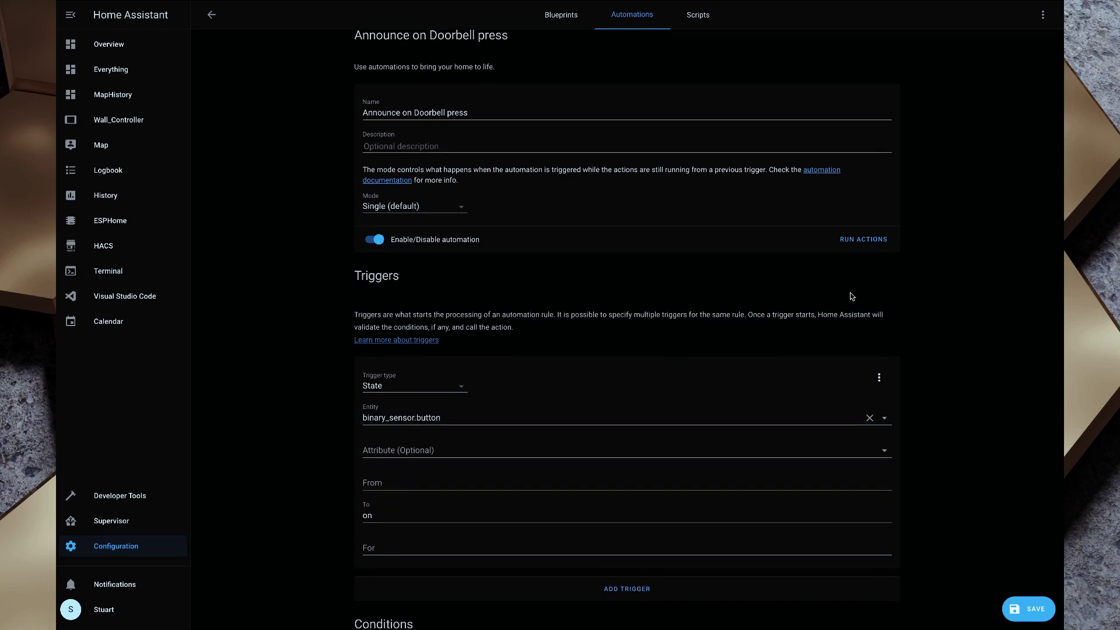